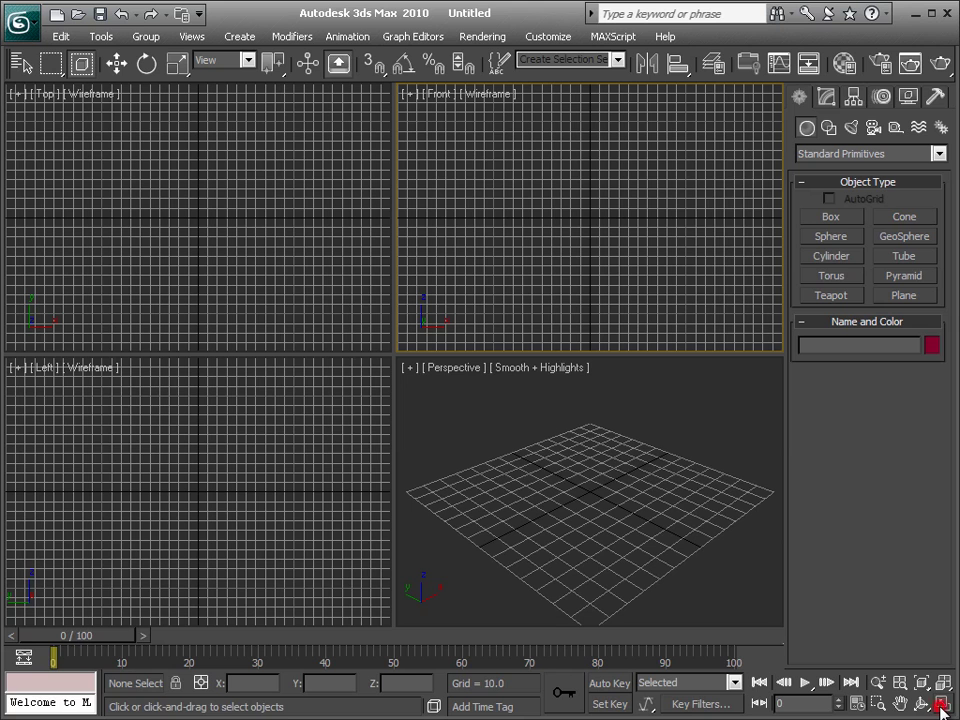
Maximize and zoom into the Front view, then pick the Line spline tool
{"action": "left_click", "coordinate": [941, 710]}
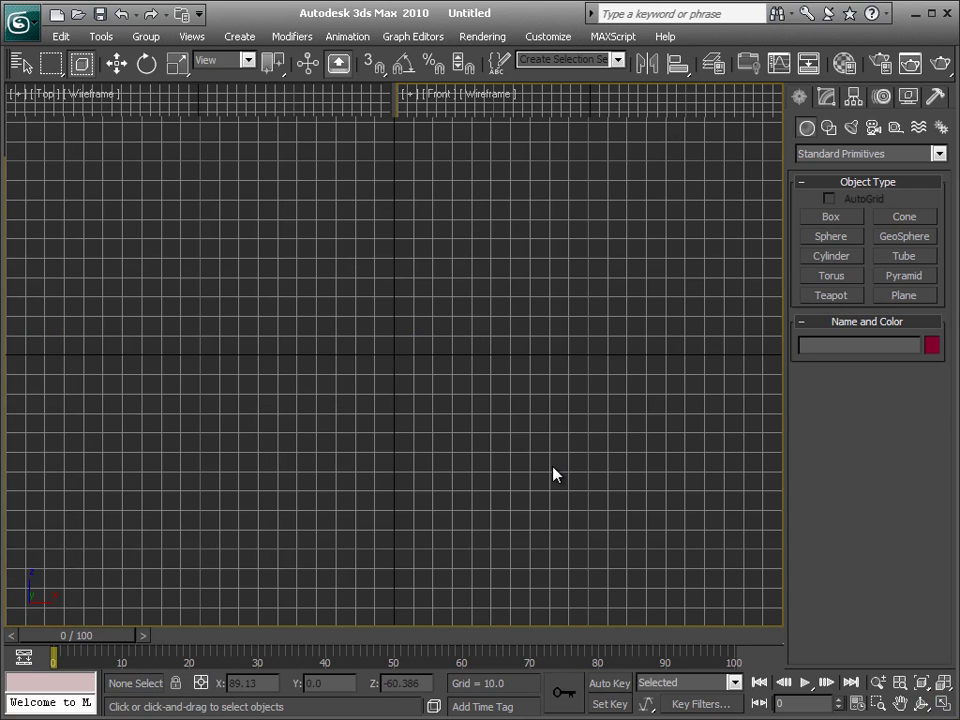
{"action": "scroll", "coordinate": [470, 375], "scroll_direction": "up", "scroll_amount": 2}
{"action": "scroll", "coordinate": [450, 358], "scroll_direction": "up", "scroll_amount": 2}
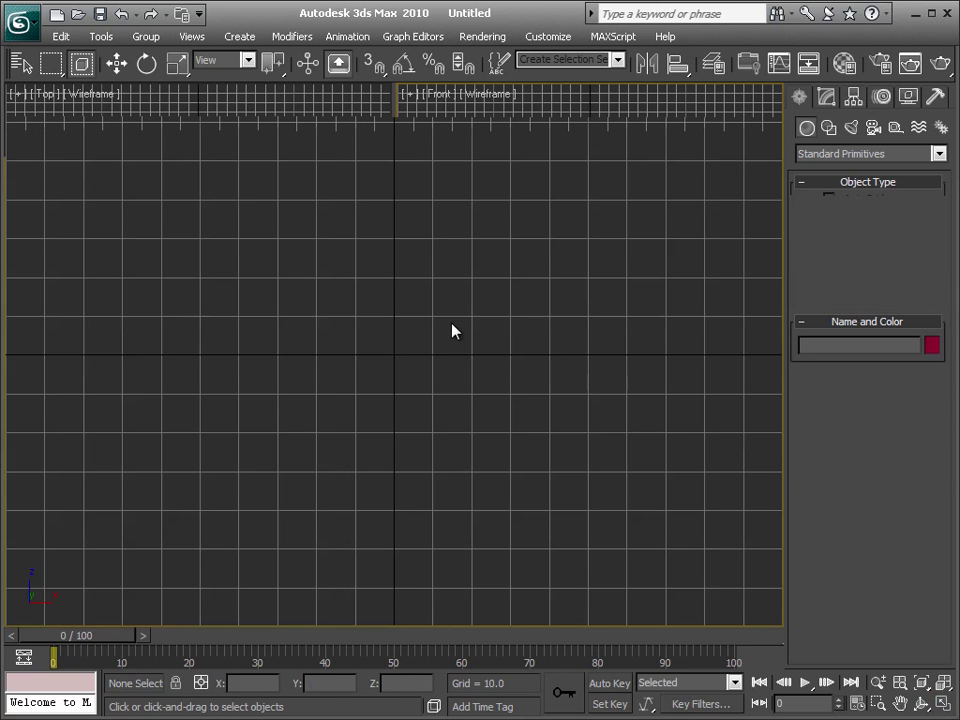
{"action": "left_click", "coordinate": [831, 231]}
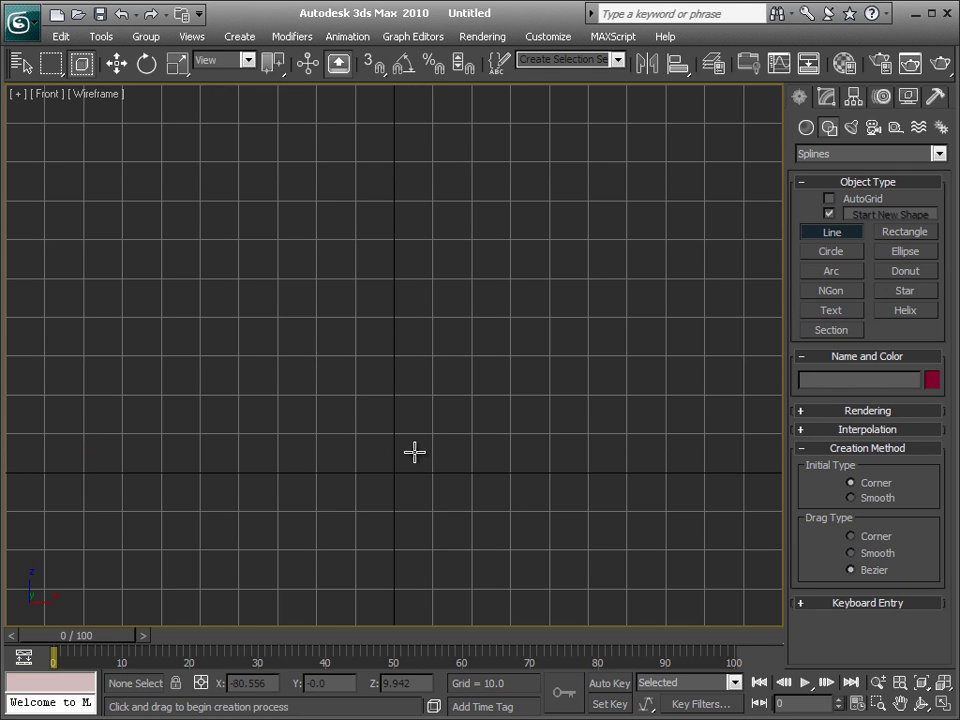
Draw Line01, a closed long strip whose lower edge curves up at the left end
{"action": "left_click_drag", "start_coordinate": [81, 434], "coordinate": [313, 434]}
{"action": "left_click", "coordinate": [471, 434]}
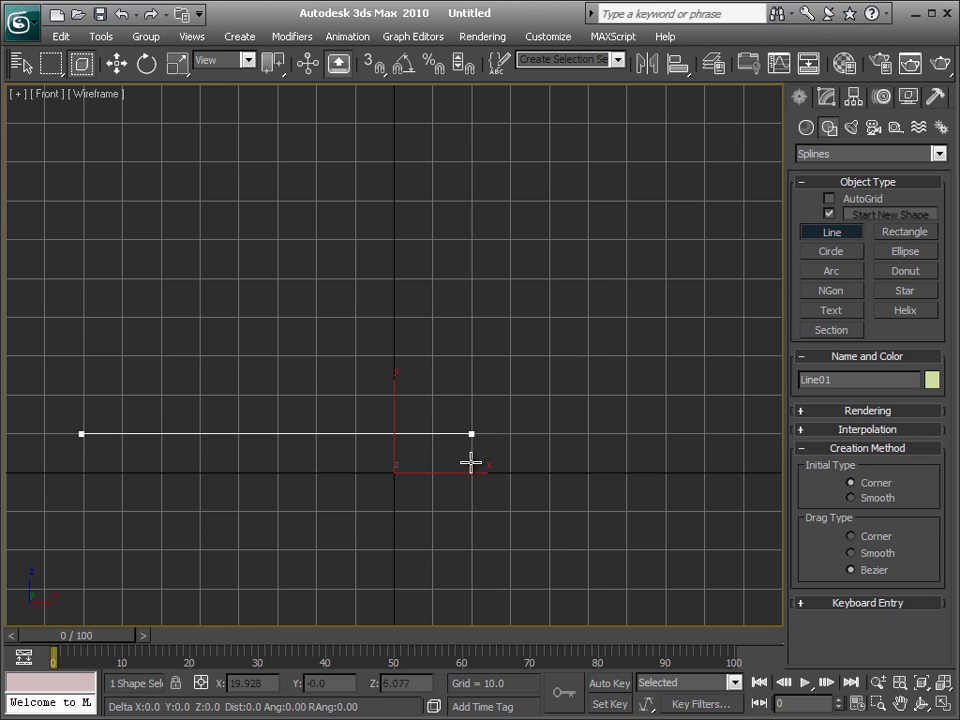
{"action": "left_click", "coordinate": [471, 471]}
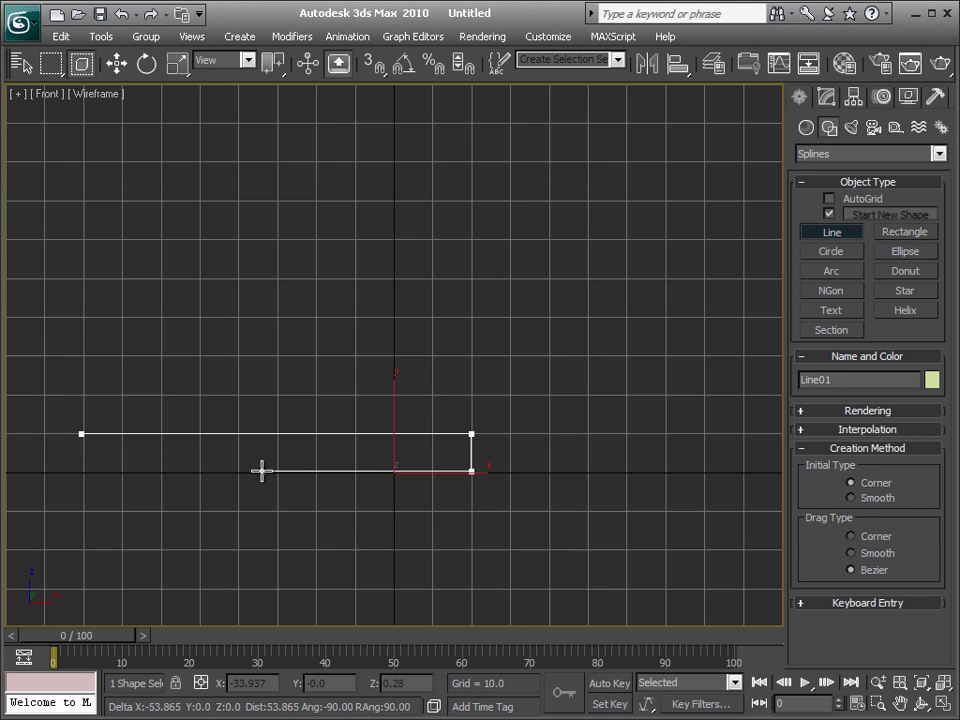
{"action": "left_click", "coordinate": [239, 471]}
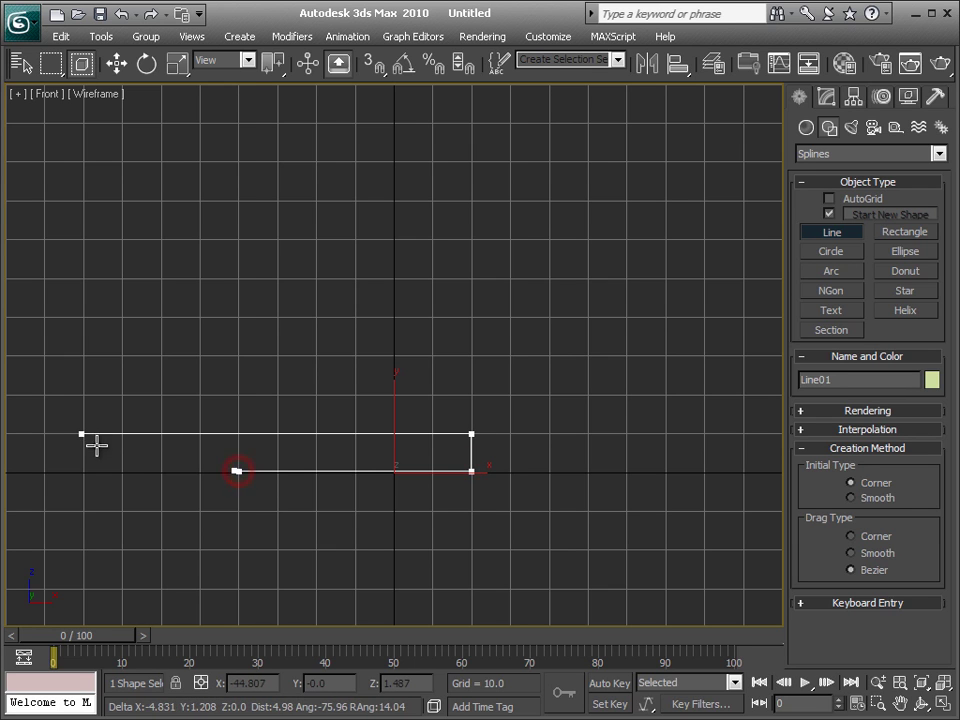
{"action": "mouse_move", "coordinate": [81, 434]}
{"action": "left_mouse_down"}
{"action": "mouse_move", "coordinate": [31, 387]}
{"action": "mouse_move", "coordinate": [15, 403]}
{"action": "left_mouse_up"}
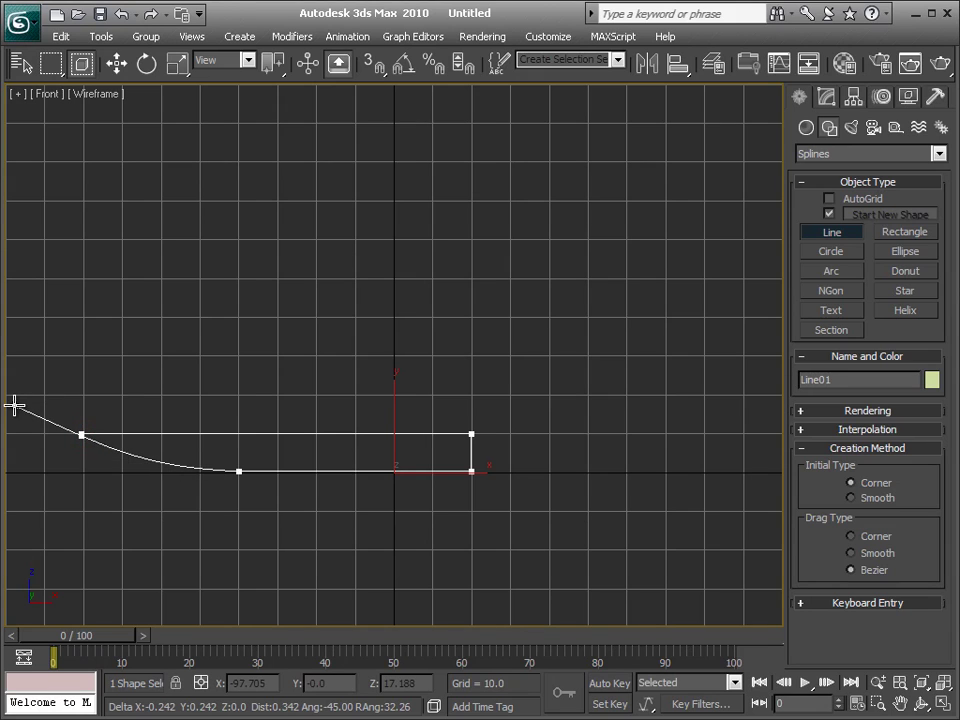
{"action": "left_click", "coordinate": [285, 460]}
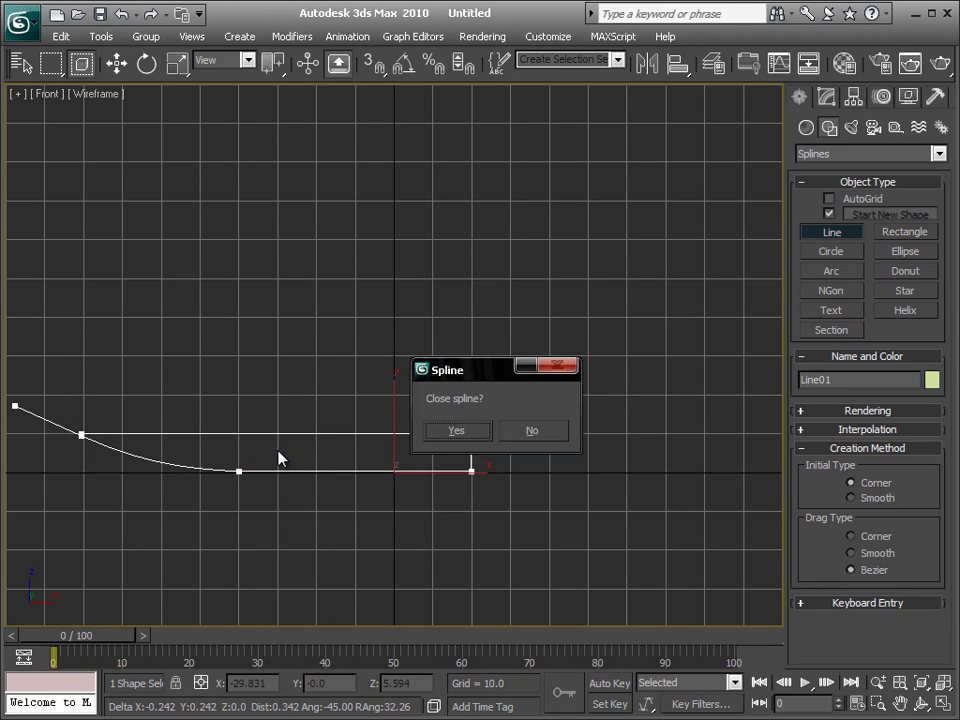
{"action": "left_click", "coordinate": [428, 430]}
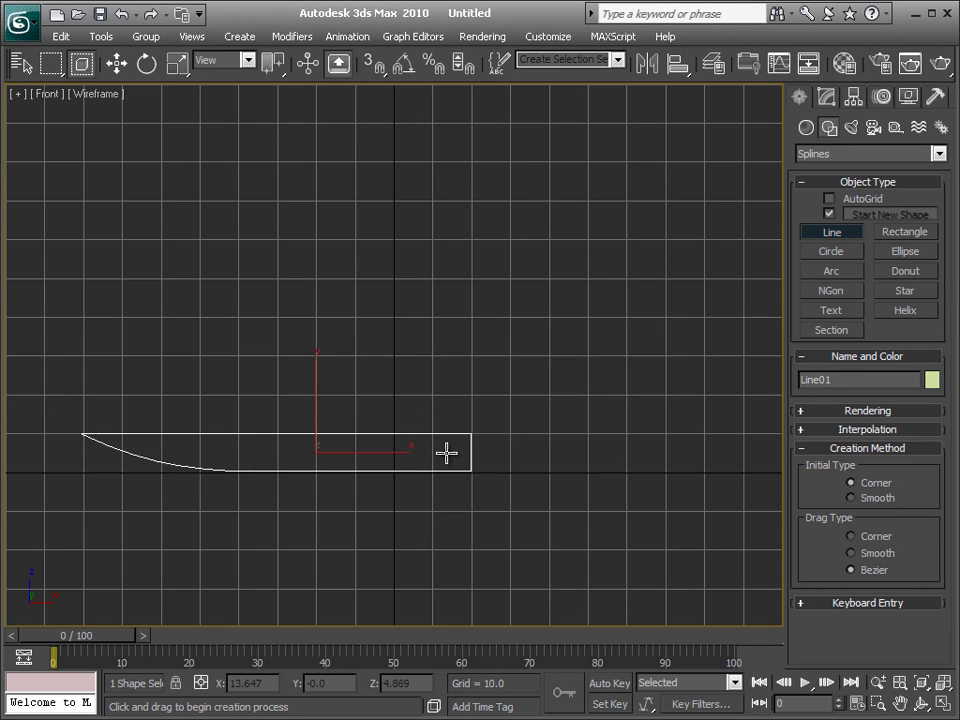
{"action": "scroll", "coordinate": [445, 452], "scroll_direction": "up", "scroll_amount": 1}
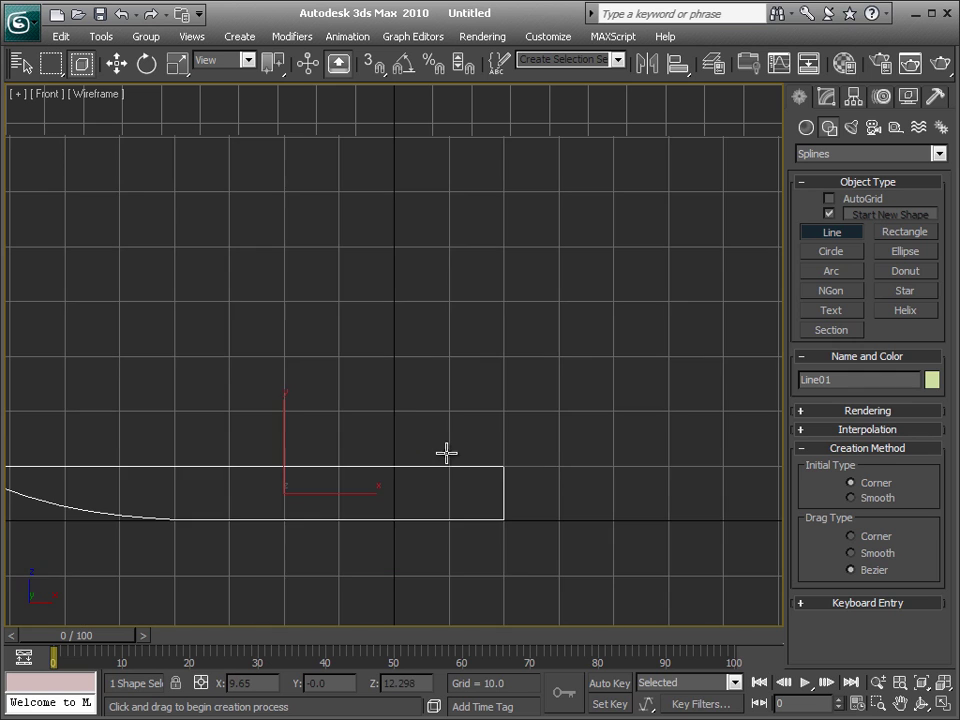
{"action": "scroll", "coordinate": [447, 452], "scroll_direction": "up", "scroll_amount": 2}
{"action": "scroll", "coordinate": [454, 488], "scroll_direction": "up", "scroll_amount": 2}
{"action": "mouse_move", "coordinate": [454, 488]}
{"action": "middle_mouse_down"}
{"action": "mouse_move", "coordinate": [359, 335]}
{"action": "mouse_move", "coordinate": [245, 245]}
{"action": "middle_mouse_up"}
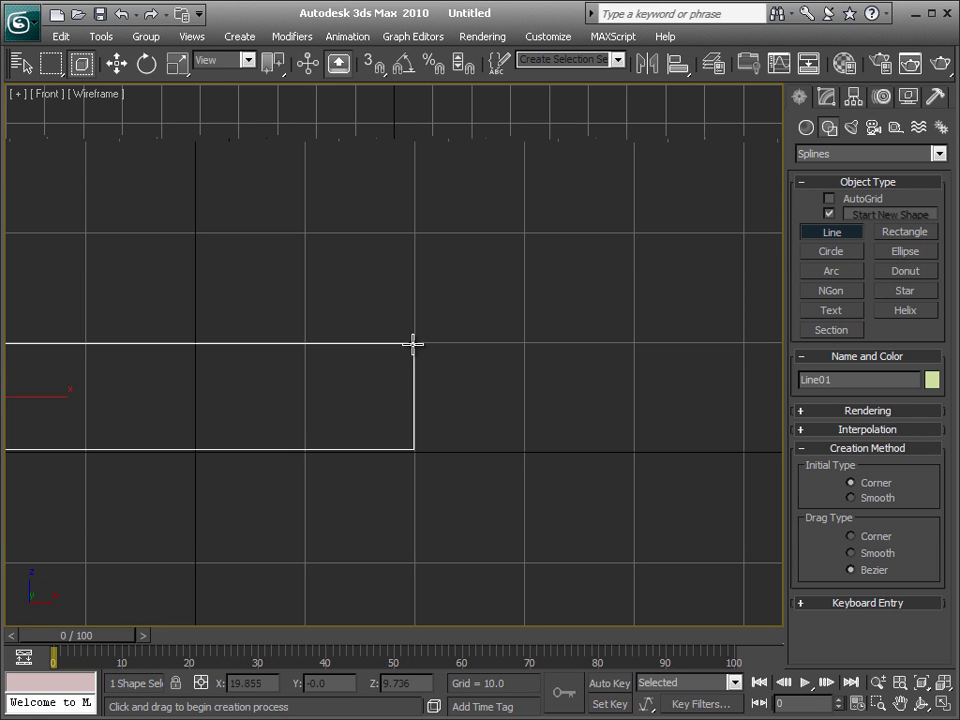
Start Line02 at Line01's right corner, placing the upper prong, top edge and pointed tip
{"action": "left_click", "coordinate": [413, 342]}
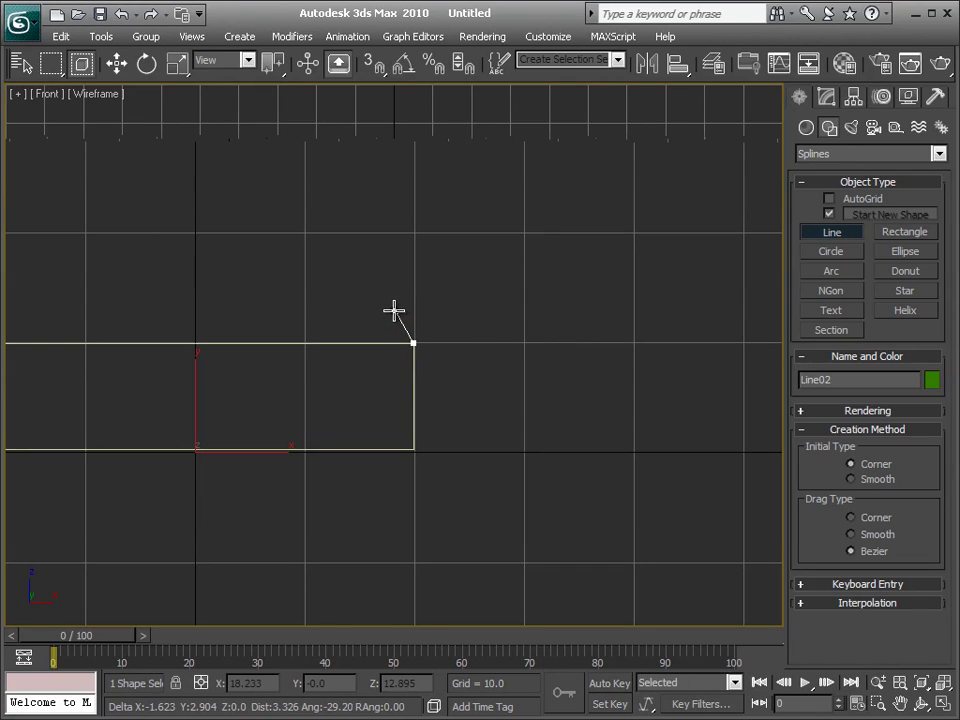
{"action": "left_click", "coordinate": [393, 310]}
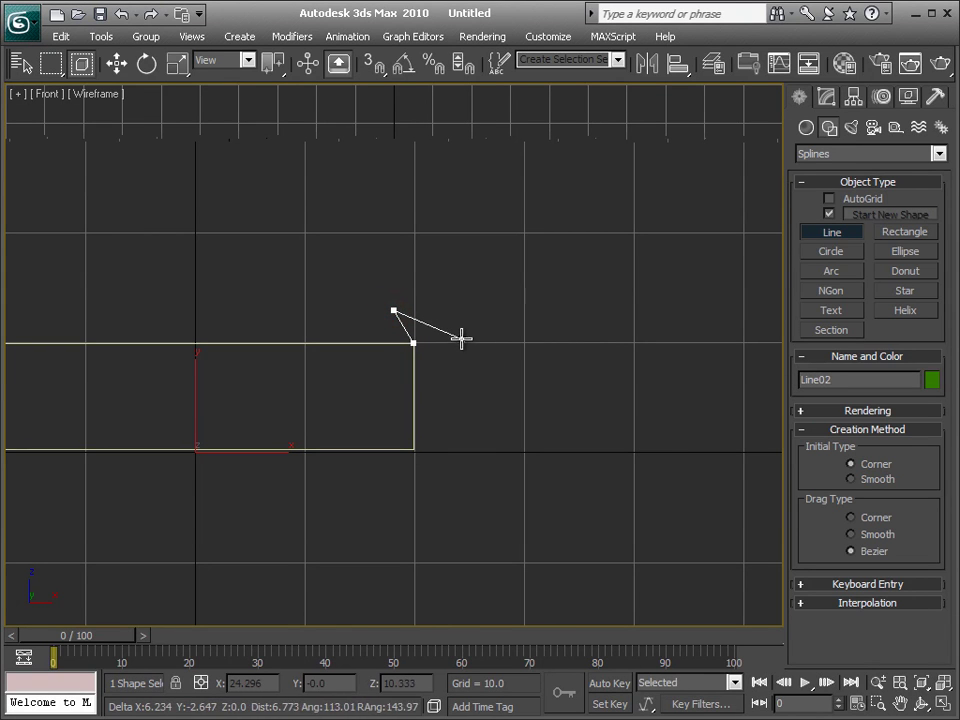
{"action": "left_click", "coordinate": [461, 343]}
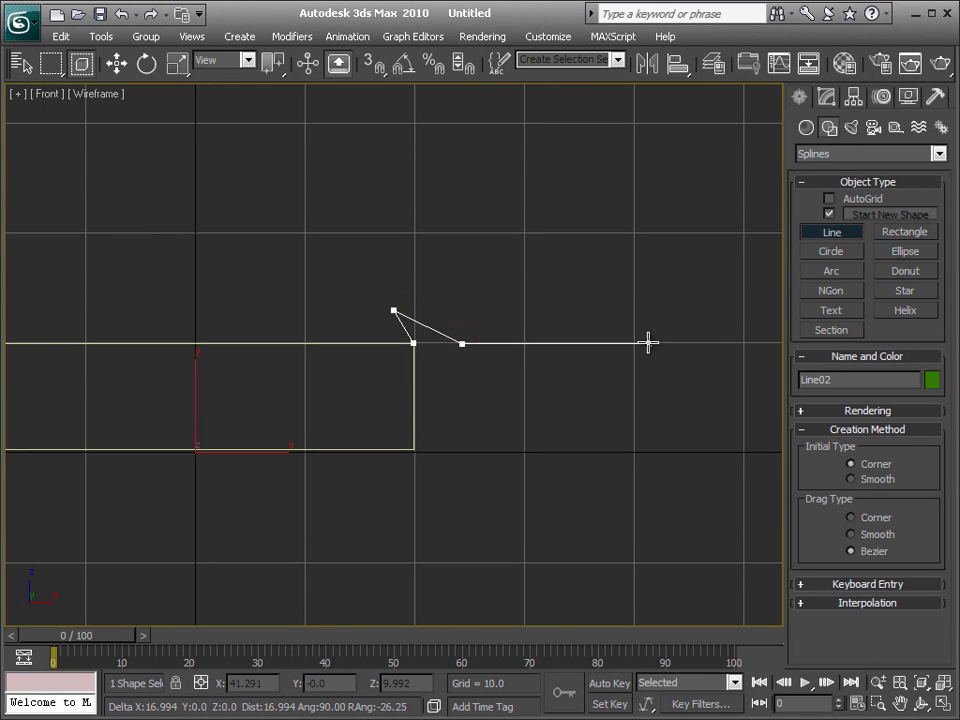
{"action": "left_click", "coordinate": [690, 343]}
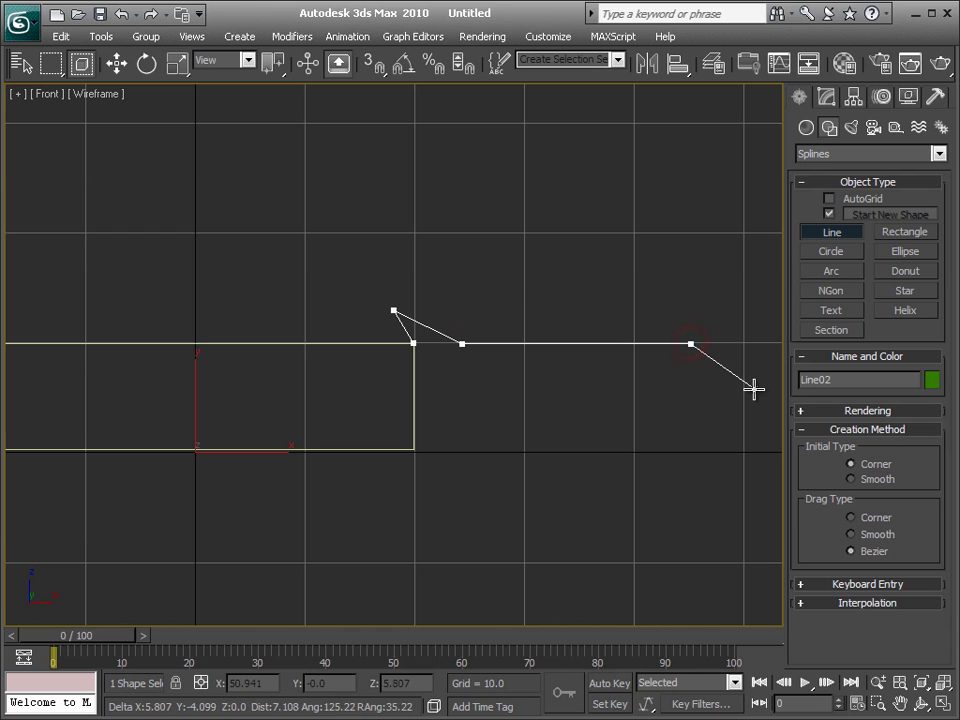
{"action": "left_click", "coordinate": [754, 391]}
{"action": "left_click", "coordinate": [710, 474]}
Run Line02's bottom edge back through the lower prong and close the spline
{"action": "left_click", "coordinate": [681, 452]}
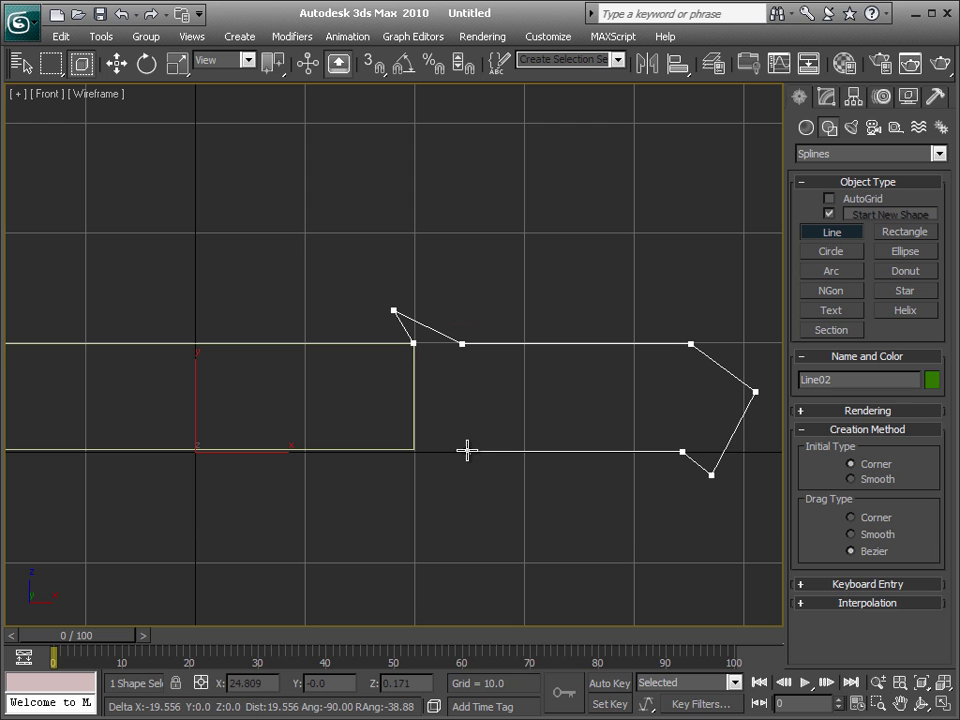
{"action": "left_click", "coordinate": [464, 451]}
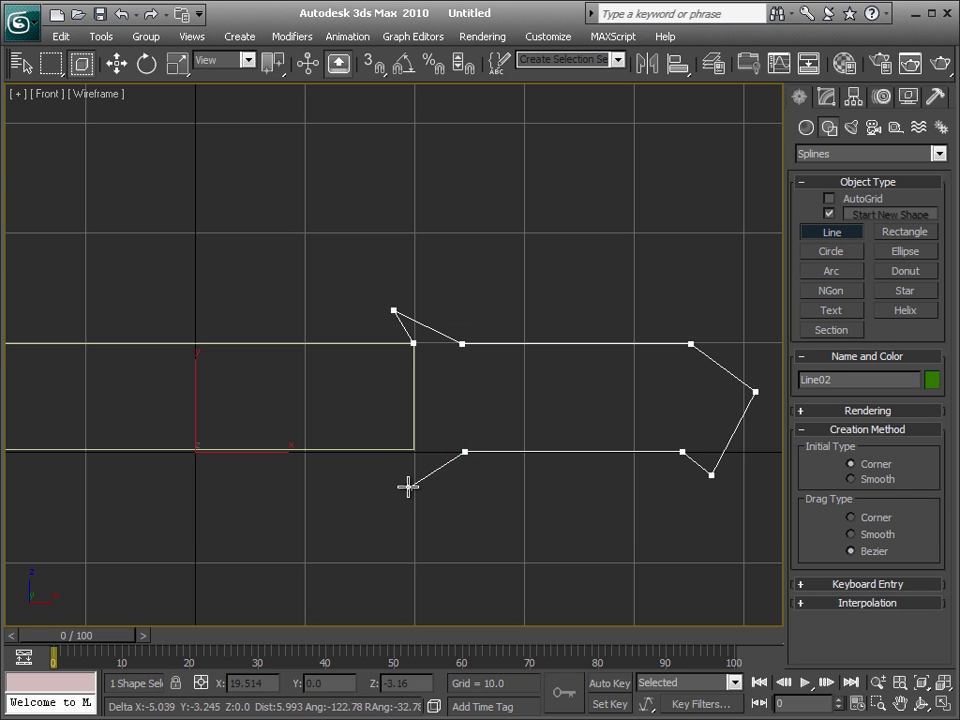
{"action": "left_click", "coordinate": [406, 486]}
{"action": "left_click", "coordinate": [414, 452]}
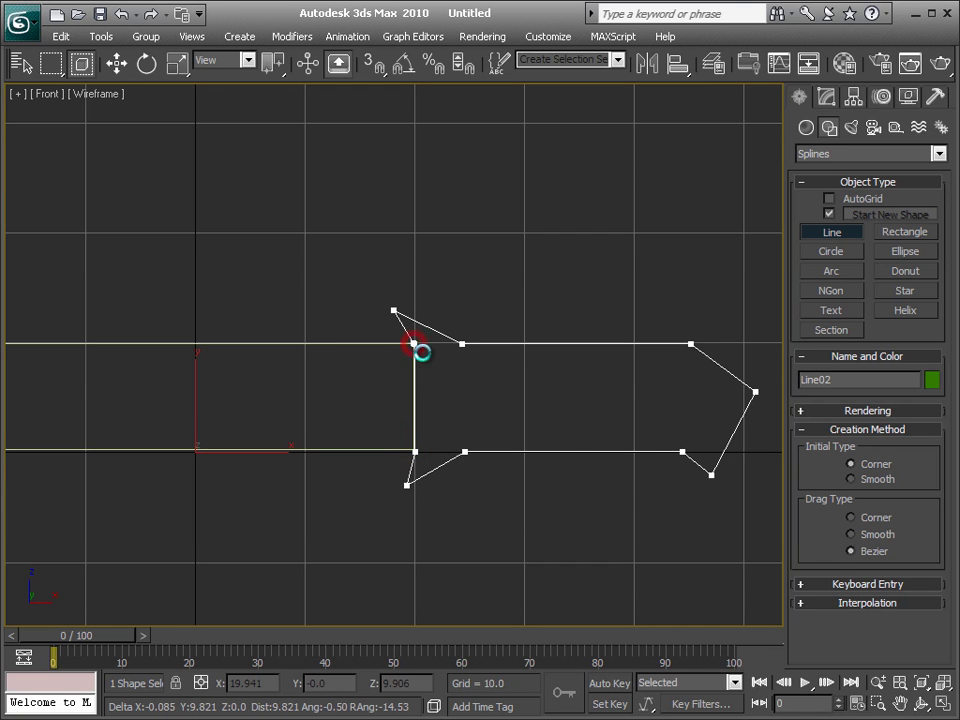
{"action": "left_click", "coordinate": [415, 343]}
{"action": "left_click", "coordinate": [474, 431]}
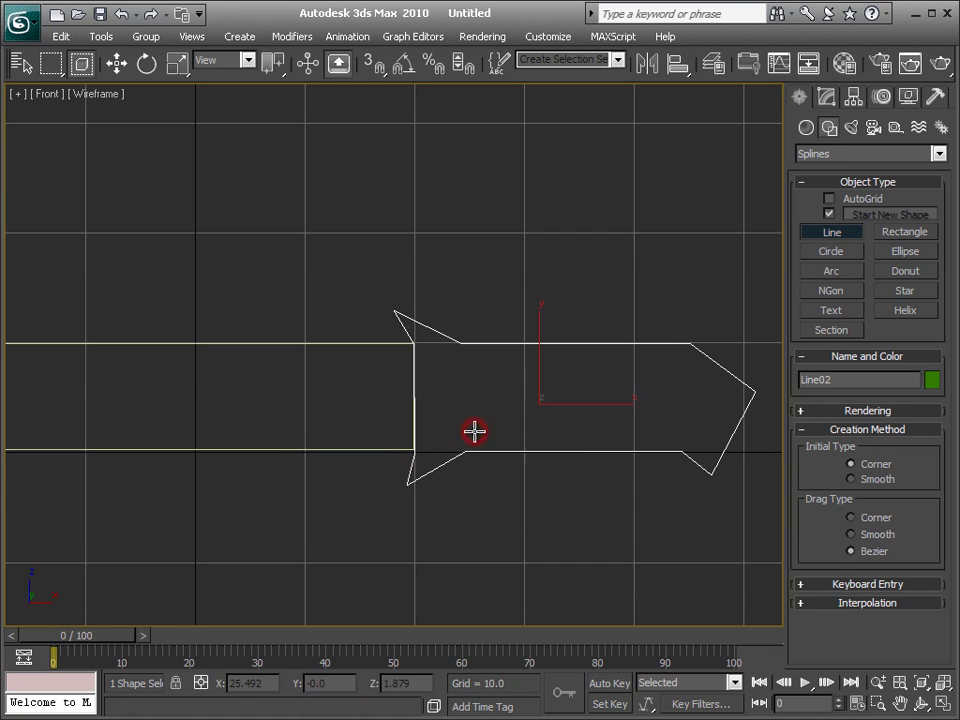
{"action": "middle_click_drag", "start_coordinate": [611, 407], "coordinate": [549, 402]}
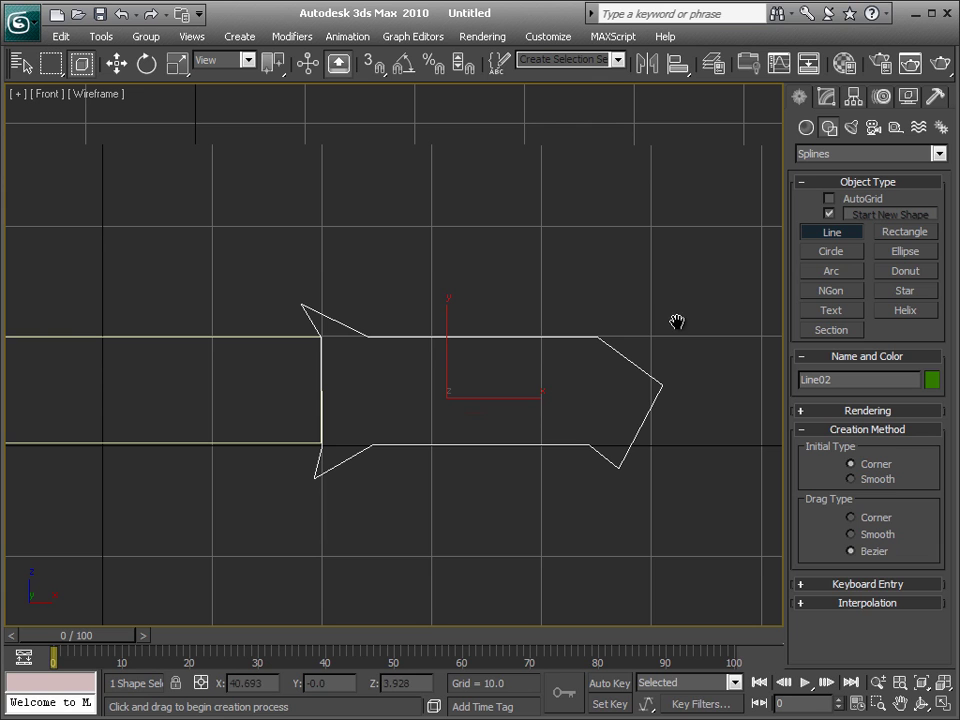
Enter Vertex sub-object level on Line02 with the Move tool active
{"action": "left_click", "coordinate": [826, 100]}
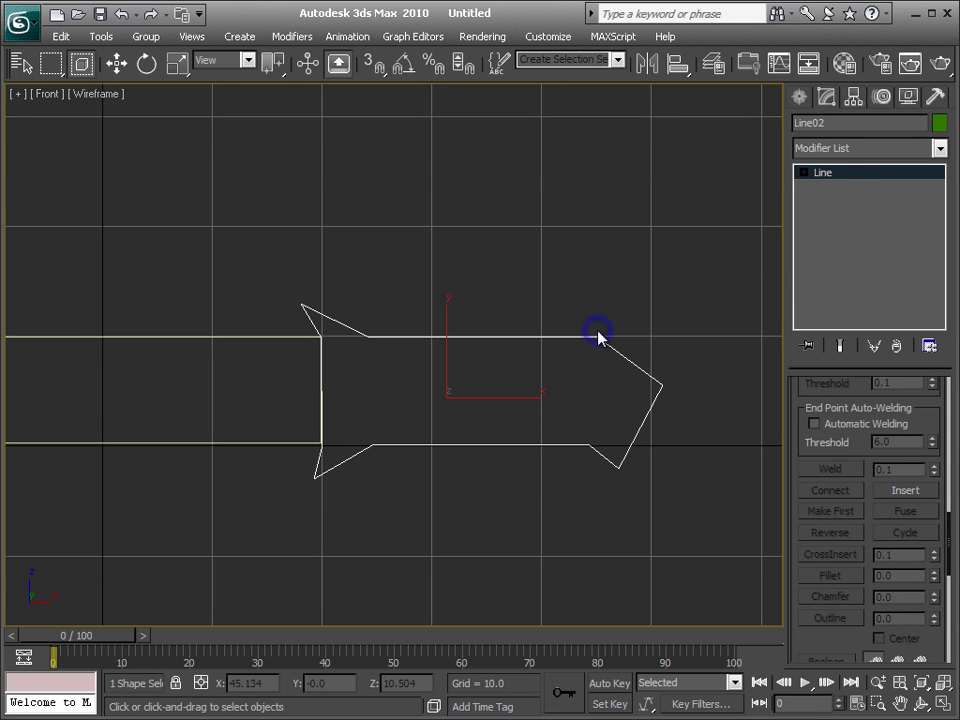
{"action": "right_click", "coordinate": [597, 336]}
{"action": "left_click", "coordinate": [604, 343]}
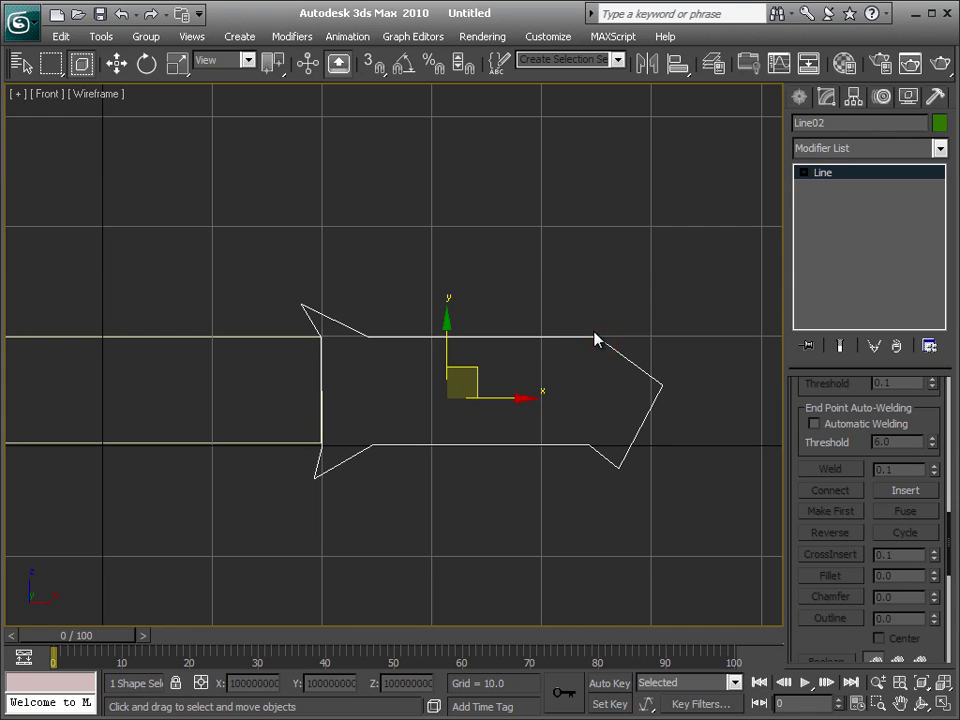
{"action": "left_click", "coordinate": [803, 173]}
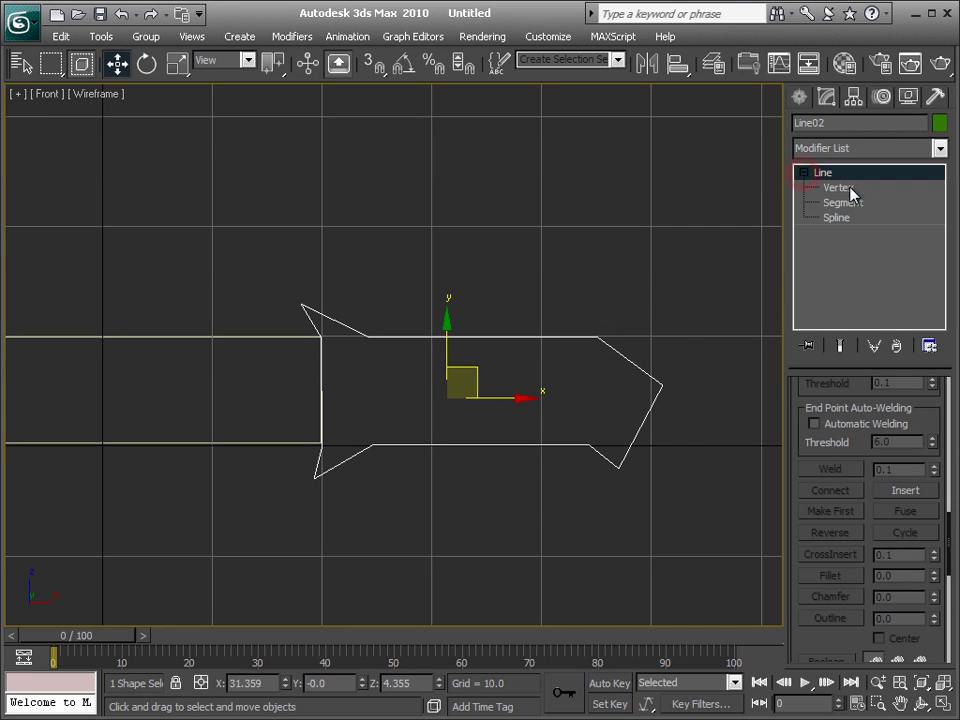
{"action": "left_click", "coordinate": [845, 188]}
Make the pointed-tip vertices smooth and curve the top-right corner vertex
{"action": "mouse_move", "coordinate": [684, 290]}
{"action": "left_mouse_down"}
{"action": "mouse_move", "coordinate": [636, 476]}
{"action": "mouse_move", "coordinate": [615, 495]}
{"action": "left_mouse_up"}
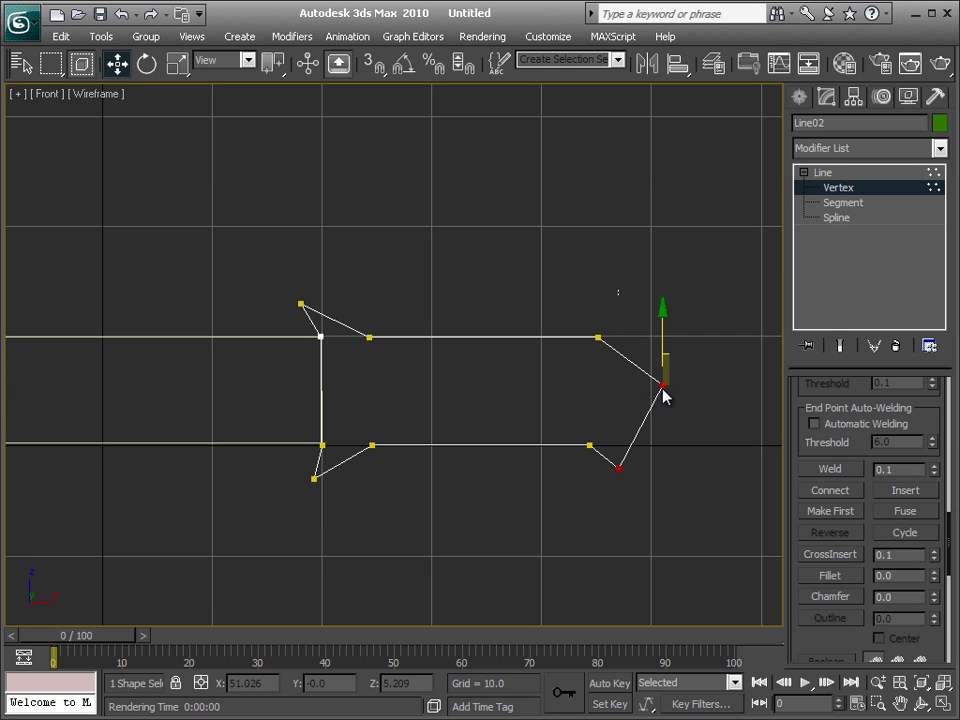
{"action": "right_click", "coordinate": [663, 389]}
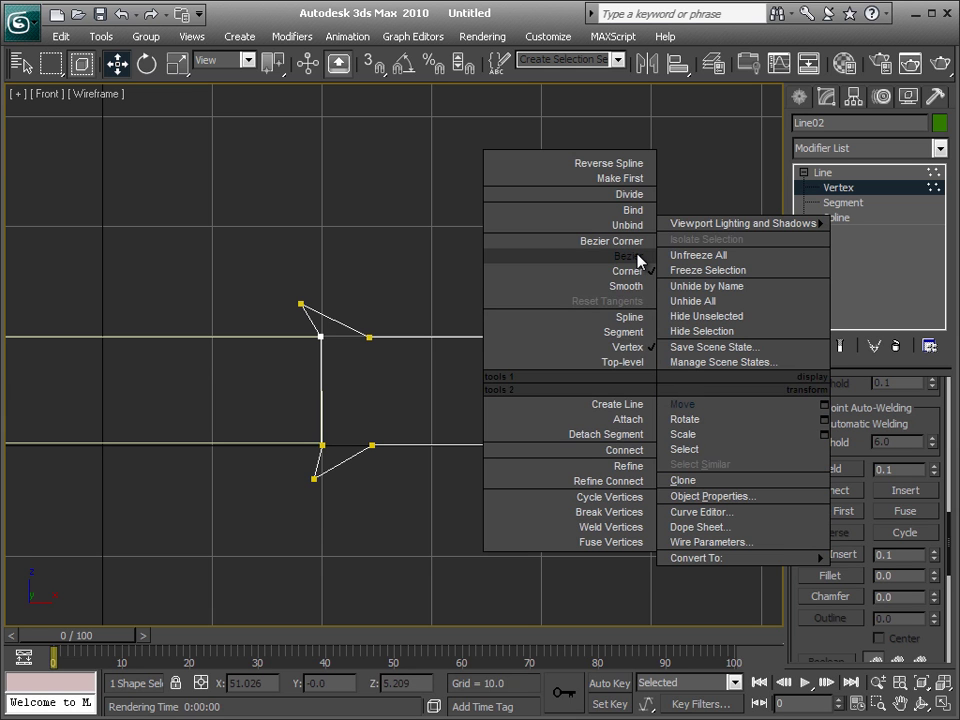
{"action": "left_click", "coordinate": [638, 258]}
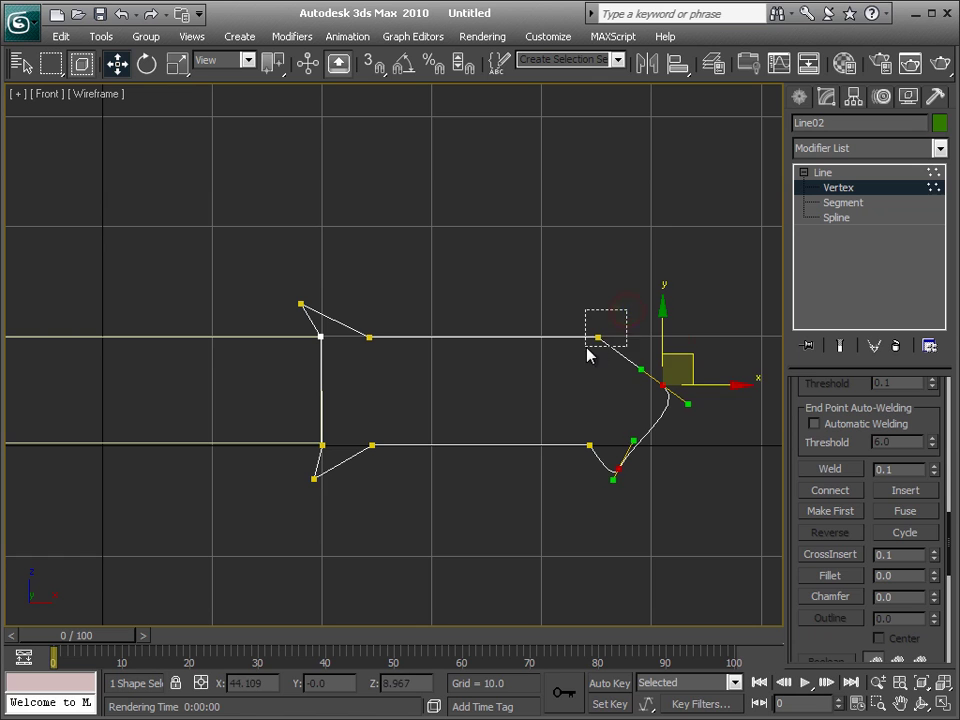
{"action": "left_click_drag", "start_coordinate": [587, 349], "coordinate": [597, 340]}
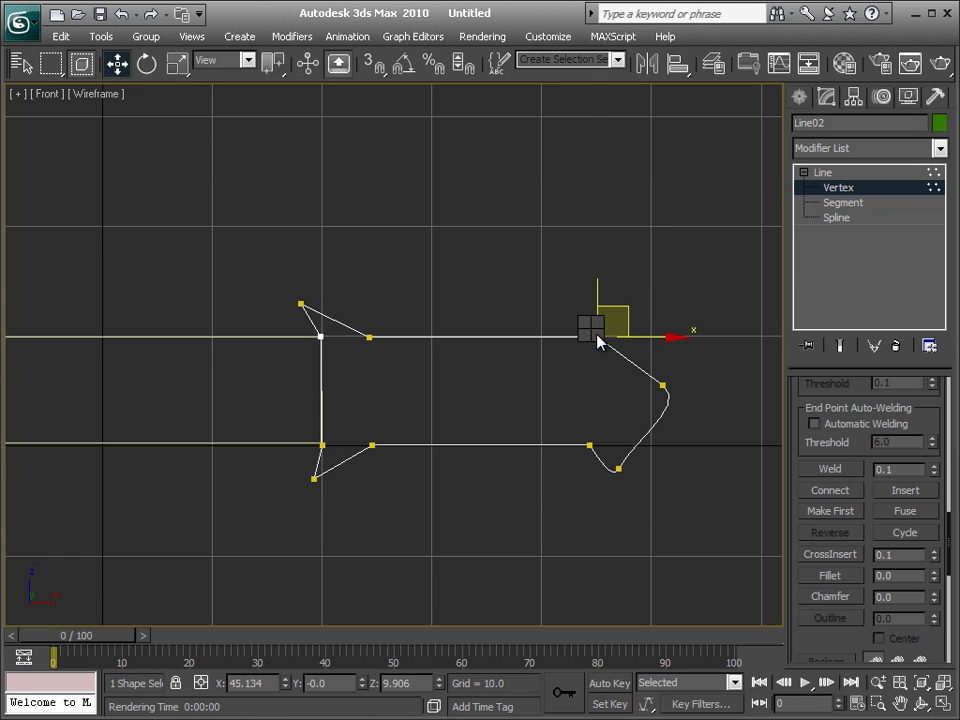
{"action": "right_click", "coordinate": [597, 340]}
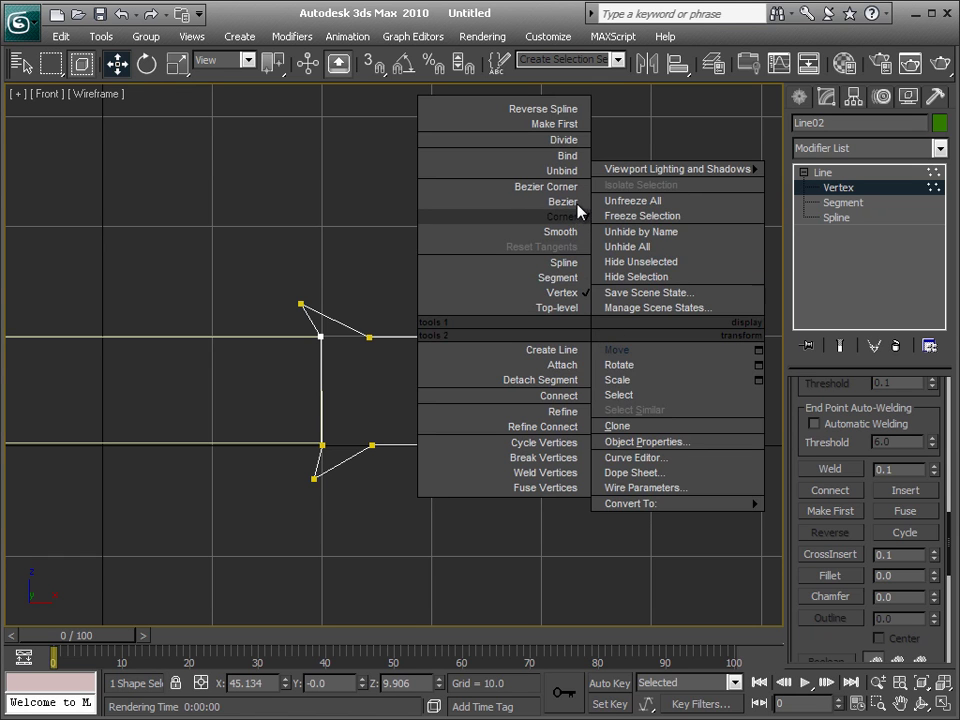
{"action": "left_click", "coordinate": [574, 204]}
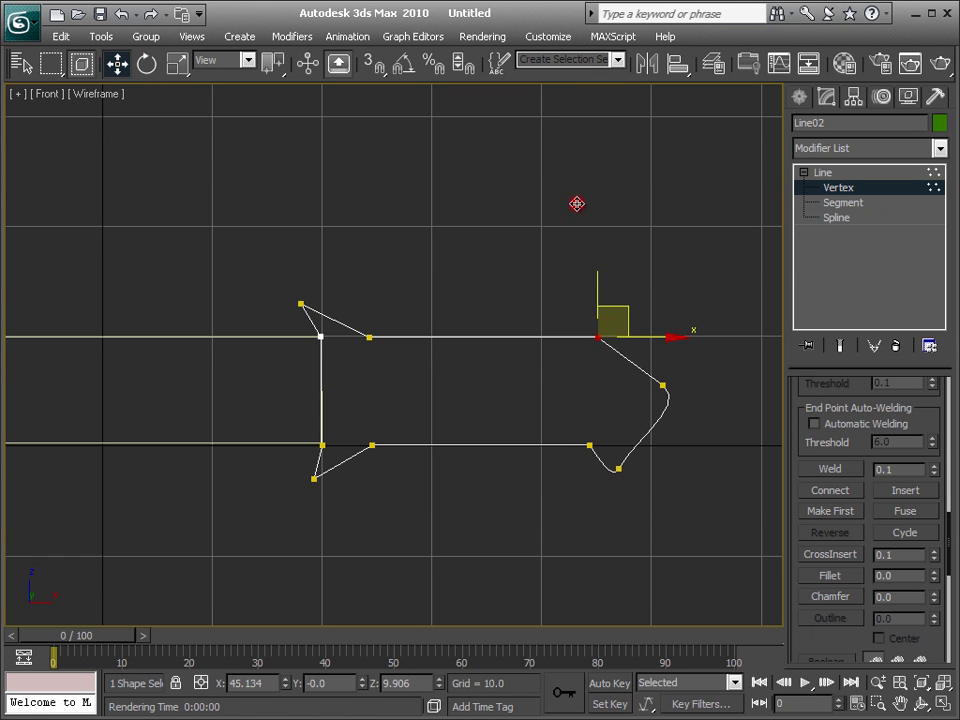
Raise the end vertex and adjust the bottom vertex's tangent to round the end
{"action": "left_click", "coordinate": [662, 385]}
{"action": "mouse_move", "coordinate": [688, 358]}
{"action": "left_mouse_down"}
{"action": "mouse_move", "coordinate": [692, 340]}
{"action": "mouse_move", "coordinate": [645, 337]}
{"action": "left_mouse_up"}
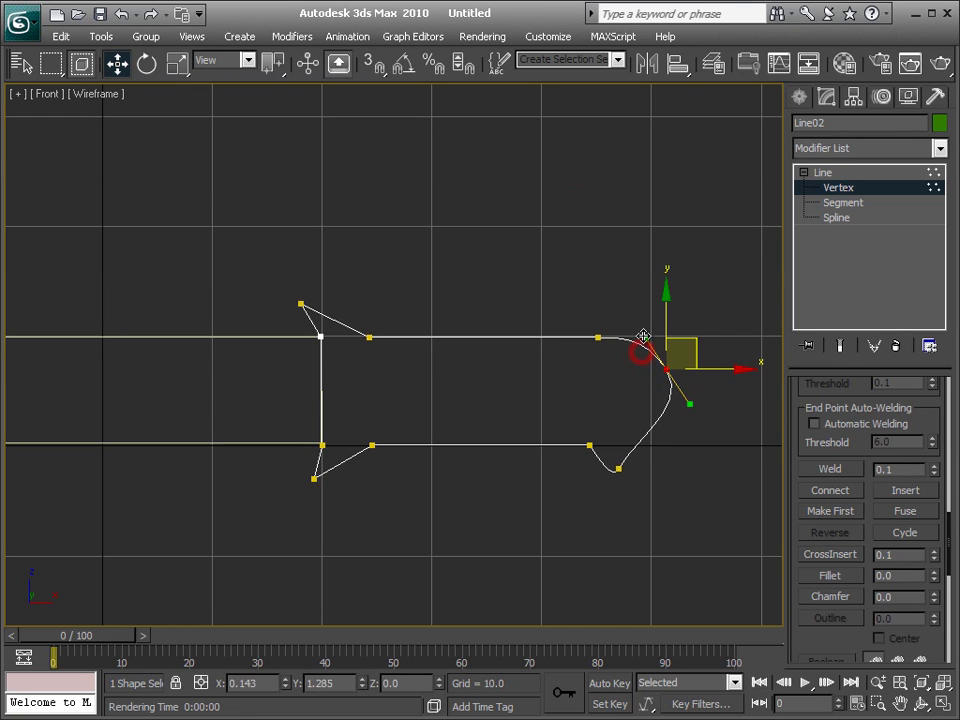
{"action": "left_click", "coordinate": [620, 466]}
{"action": "left_click_drag", "start_coordinate": [636, 444], "coordinate": [653, 471]}
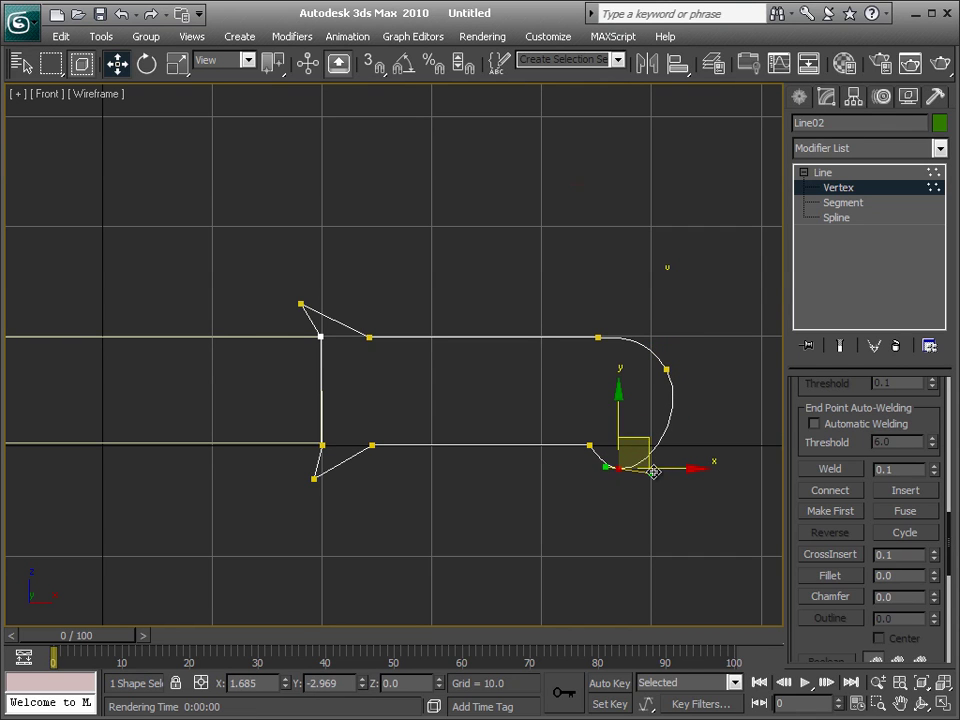
{"action": "left_click", "coordinate": [677, 447]}
Widen the rounded end and raise the top-edge vertex so the top edge curves upward
{"action": "left_click", "coordinate": [627, 473]}
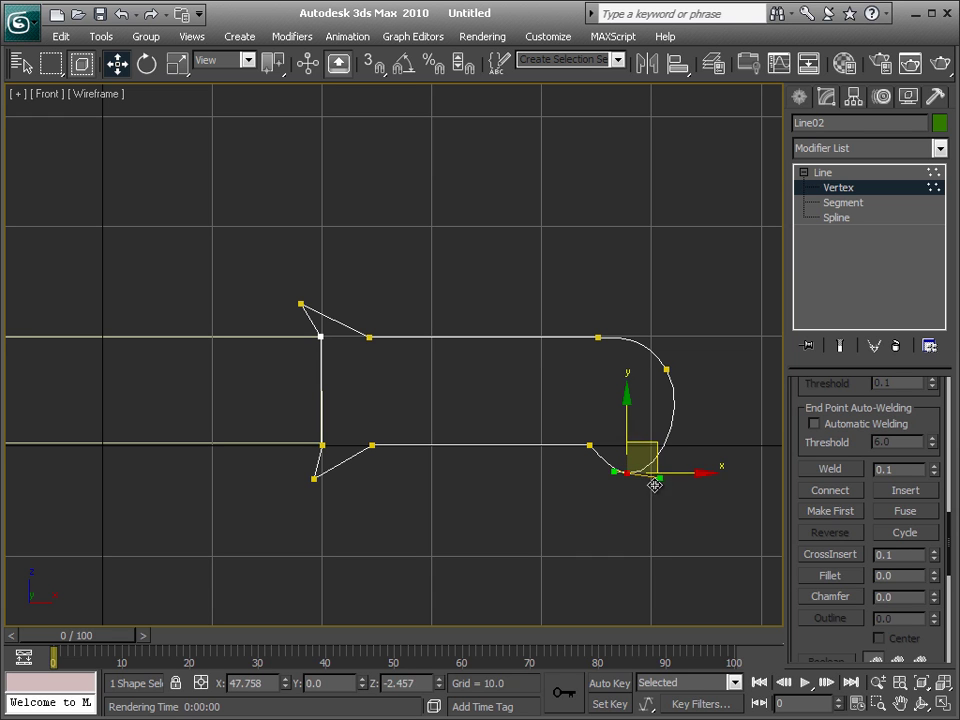
{"action": "left_click_drag", "start_coordinate": [657, 452], "coordinate": [678, 451]}
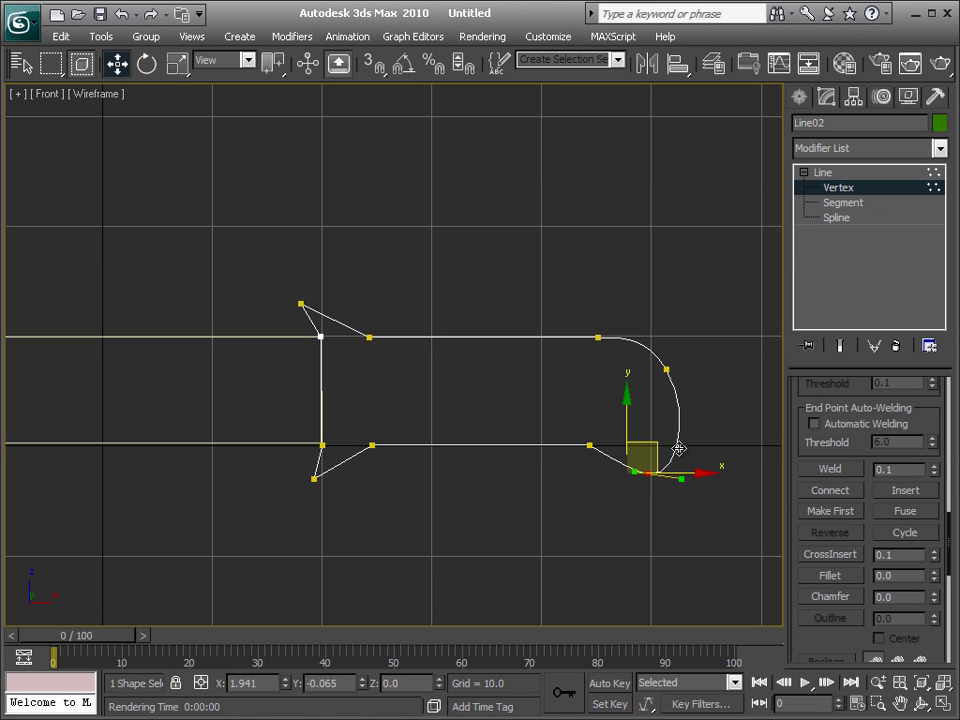
{"action": "left_click", "coordinate": [666, 369]}
{"action": "mouse_move", "coordinate": [694, 340]}
{"action": "left_mouse_down"}
{"action": "mouse_move", "coordinate": [600, 332]}
{"action": "mouse_move", "coordinate": [574, 354]}
{"action": "left_mouse_up"}
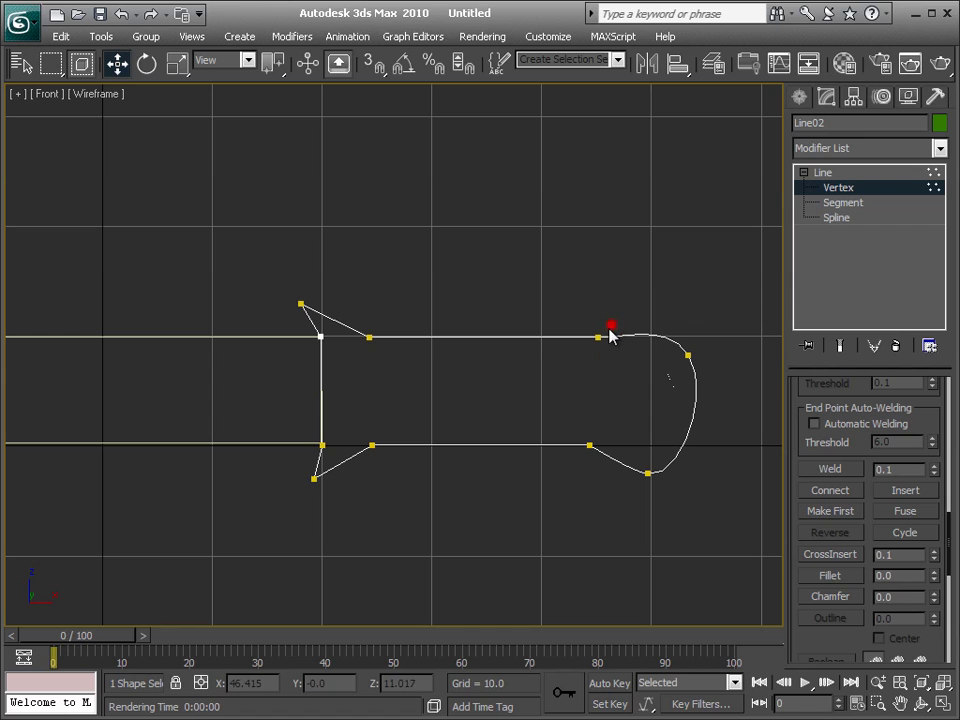
{"action": "left_click", "coordinate": [610, 334]}
{"action": "mouse_move", "coordinate": [622, 316]}
{"action": "left_mouse_down"}
{"action": "mouse_move", "coordinate": [625, 293]}
{"action": "mouse_move", "coordinate": [632, 298]}
{"action": "left_mouse_up"}
{"action": "left_click_drag", "start_coordinate": [531, 325], "coordinate": [522, 328]}
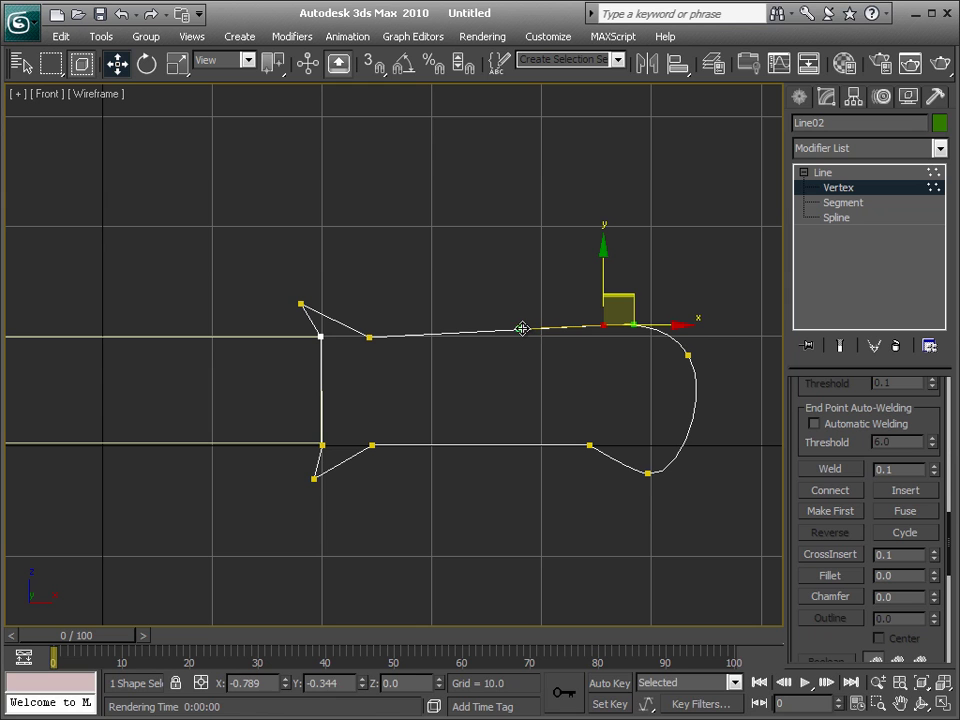
Make both guard-tip vertices Bezier, then exit Vertex level
{"action": "left_click_drag", "start_coordinate": [318, 286], "coordinate": [285, 314]}
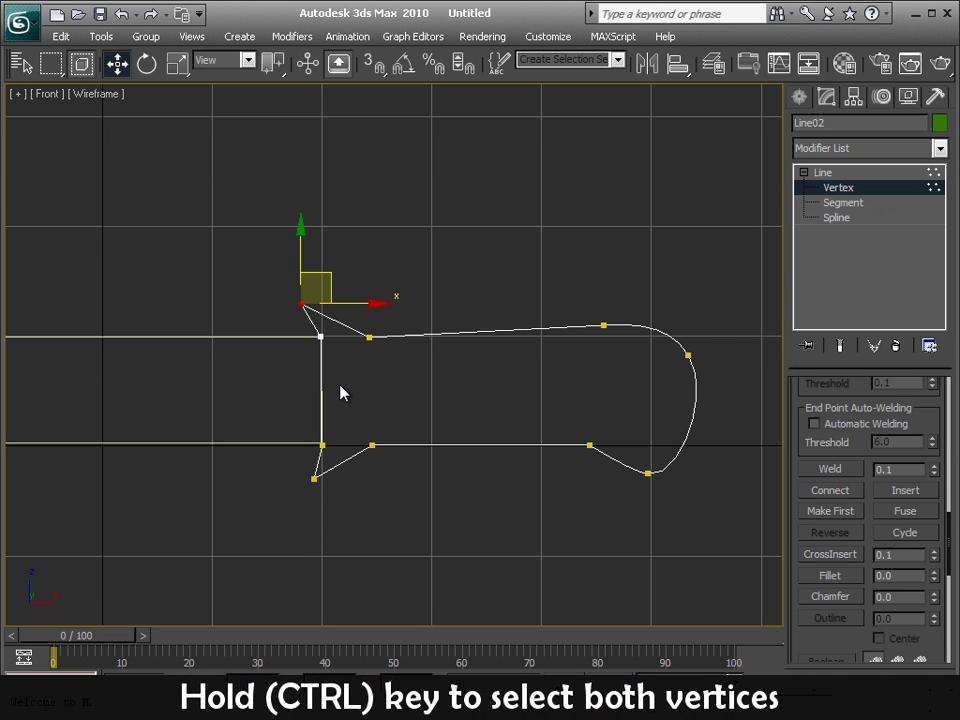
{"action": "left_click", "coordinate": [315, 479], "text": "ctrl"}
{"action": "right_click", "coordinate": [316, 479]}
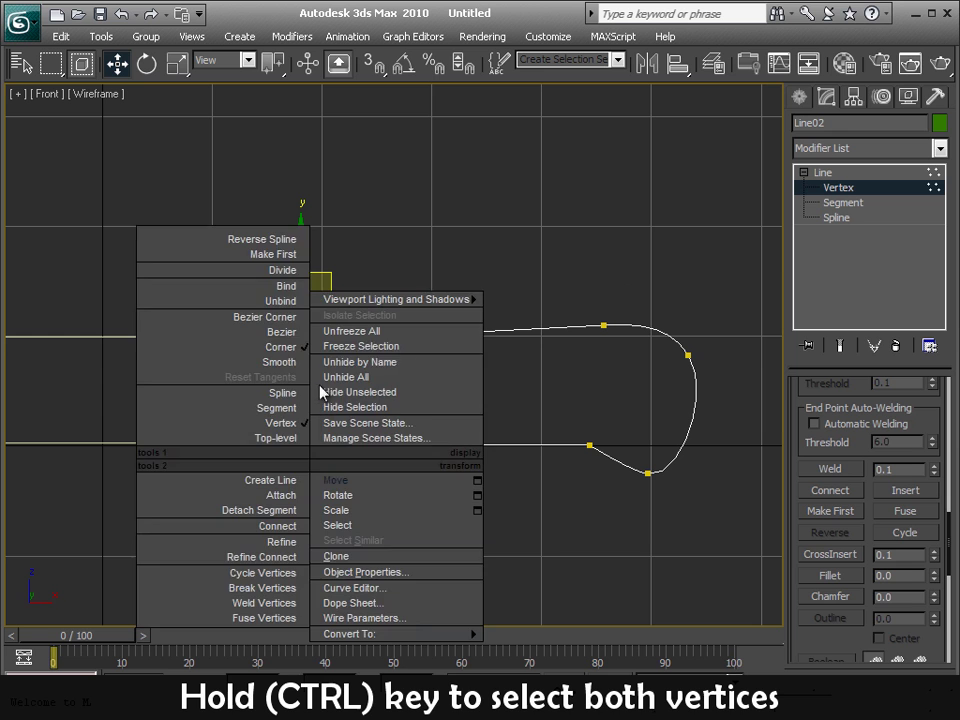
{"action": "left_click", "coordinate": [291, 334]}
{"action": "left_click", "coordinate": [454, 511]}
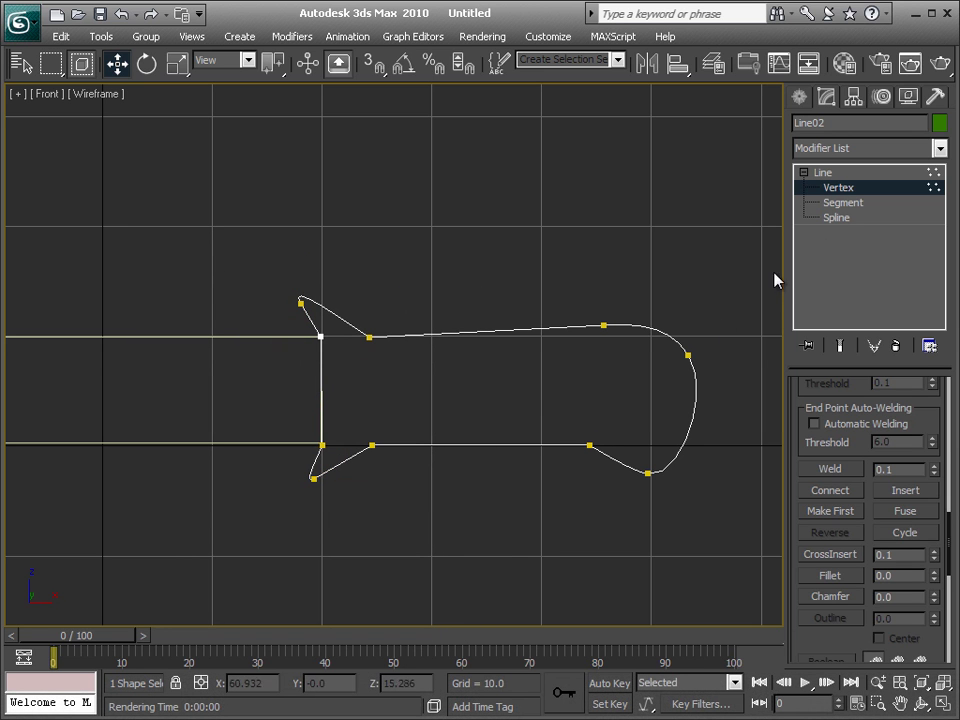
{"action": "left_click", "coordinate": [840, 190]}
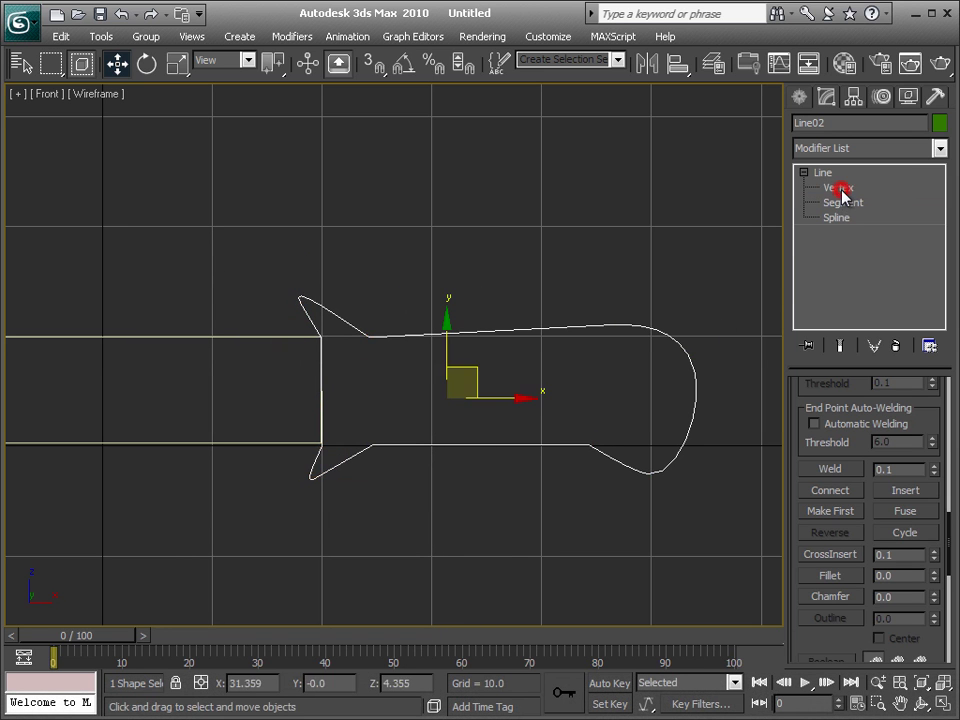
{"action": "left_click", "coordinate": [915, 173]}
Add a Bevel modifier to Line02 and frame it in the four-view layout
{"action": "left_click", "coordinate": [941, 148]}
{"action": "scroll", "coordinate": [942, 149], "scroll_direction": "down", "scroll_amount": 2}
{"action": "scroll", "coordinate": [942, 149], "scroll_direction": "down", "scroll_amount": 2}
{"action": "scroll", "coordinate": [942, 149], "scroll_direction": "down", "scroll_amount": 2}
{"action": "scroll", "coordinate": [942, 149], "scroll_direction": "down", "scroll_amount": 2}
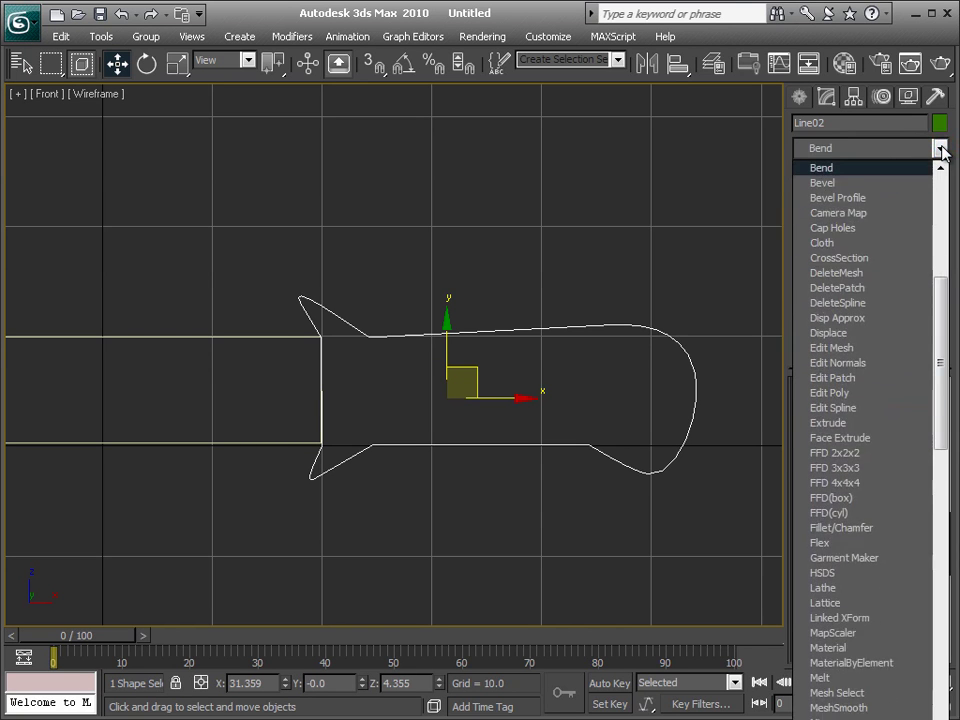
{"action": "left_click", "coordinate": [912, 168]}
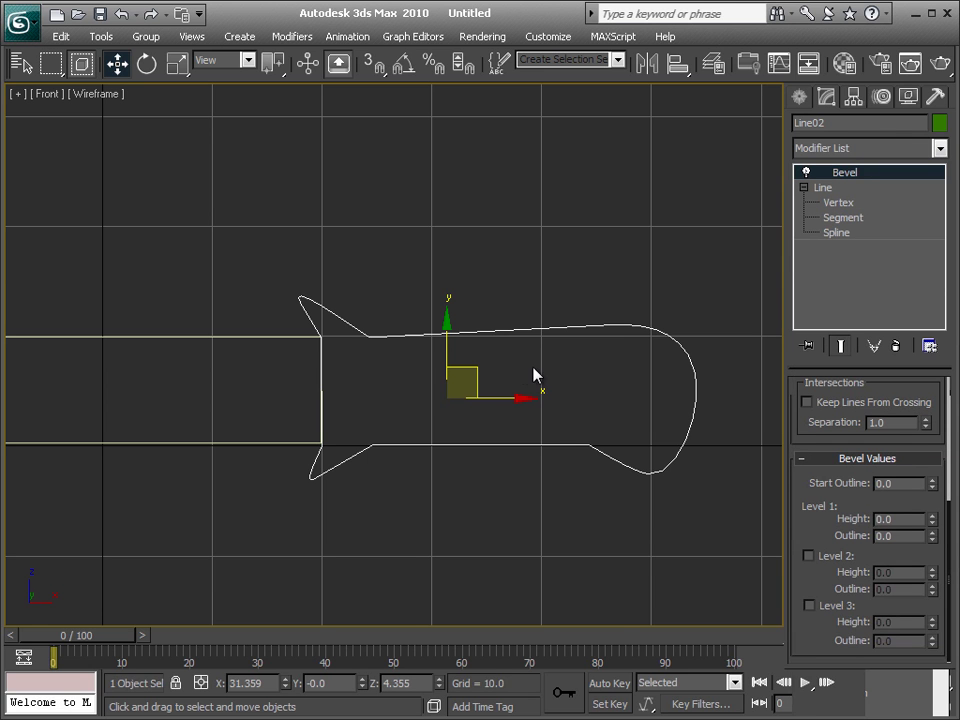
{"action": "key", "text": "alt+w"}
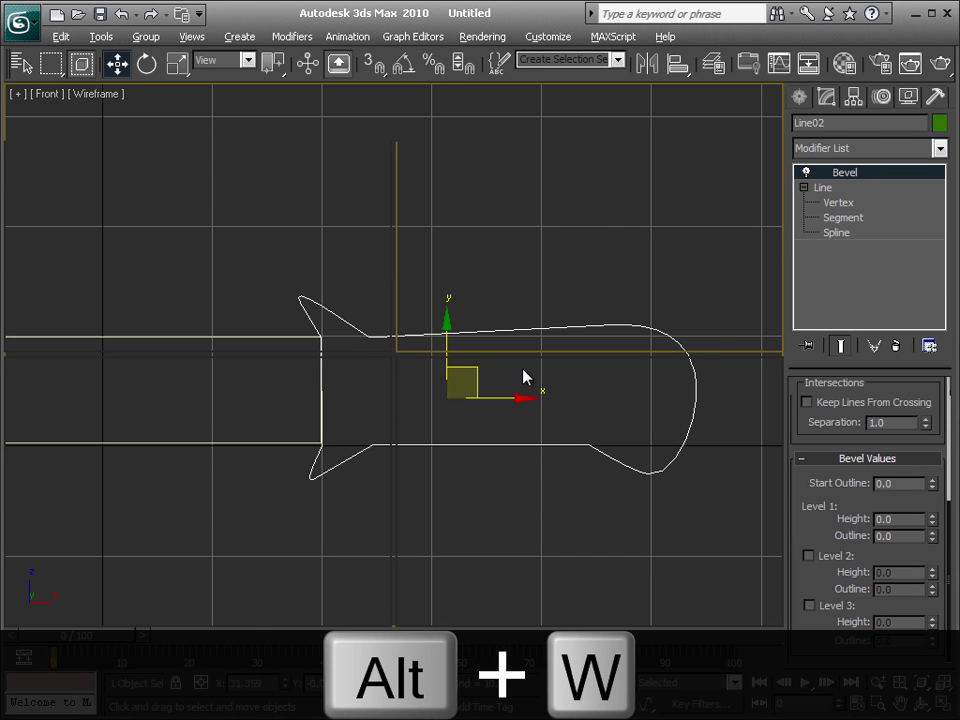
{"action": "left_click", "coordinate": [658, 447]}
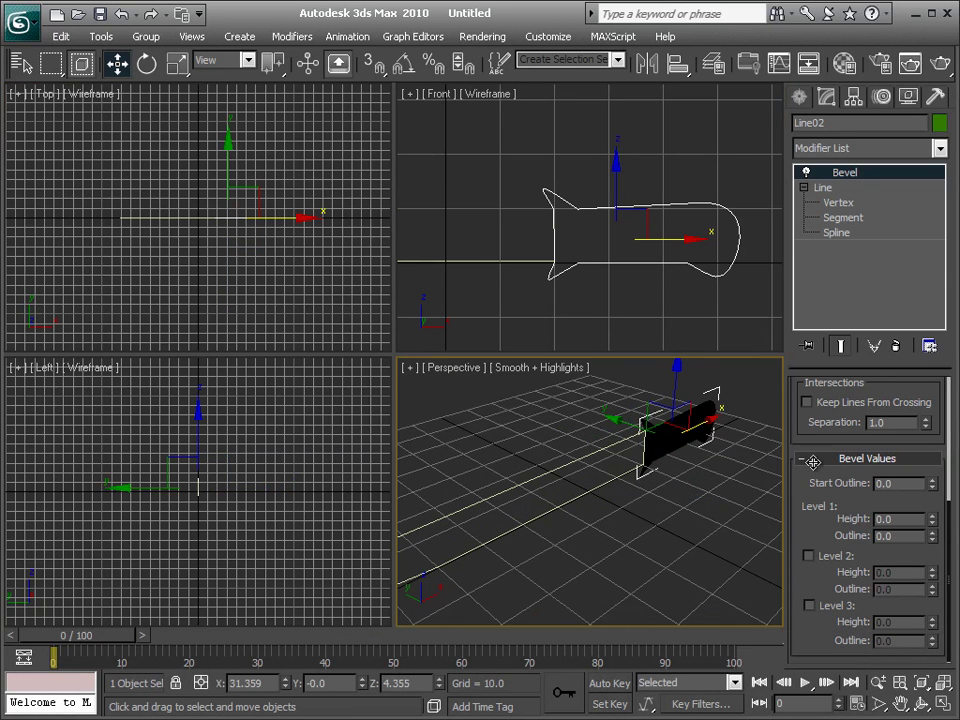
{"action": "key", "text": "ctrl+shift+z"}
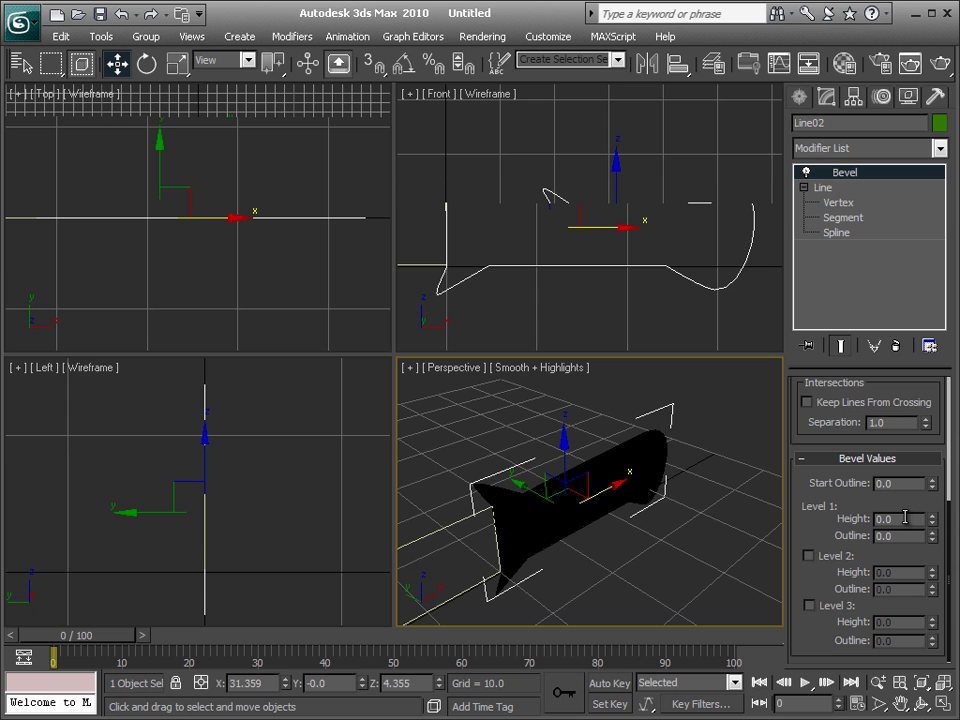
Set bevel Level 1 to 0.5/0.5, Level 2 height 6.0, and Level 3 to 0.5/−0.5
{"action": "left_click", "coordinate": [908, 572]}
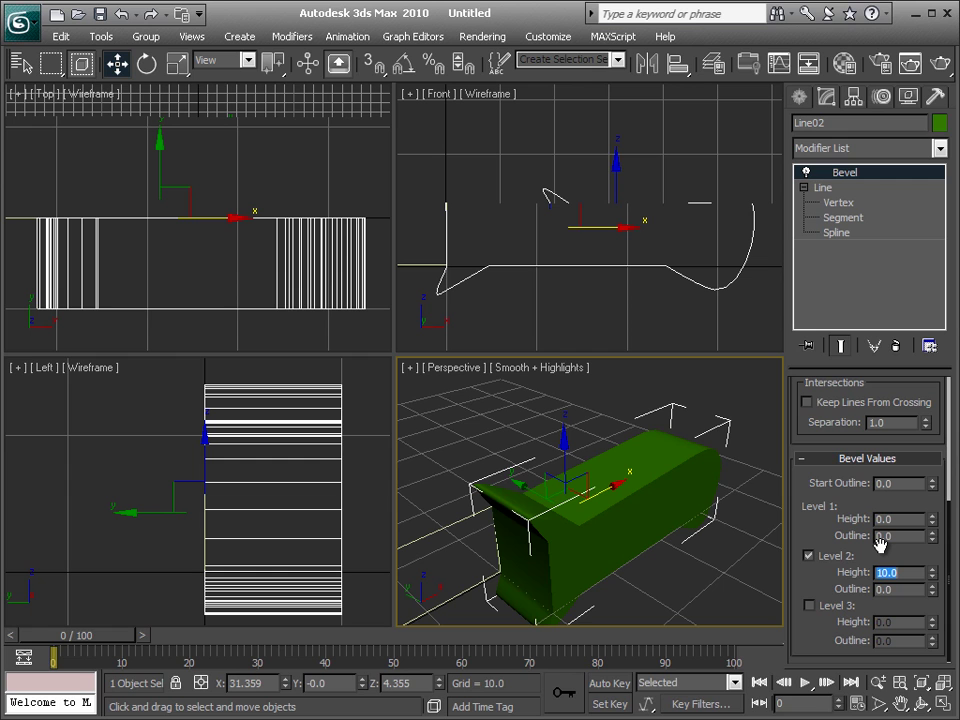
{"action": "type", "text": "6"}
{"action": "key", "text": "Return"}
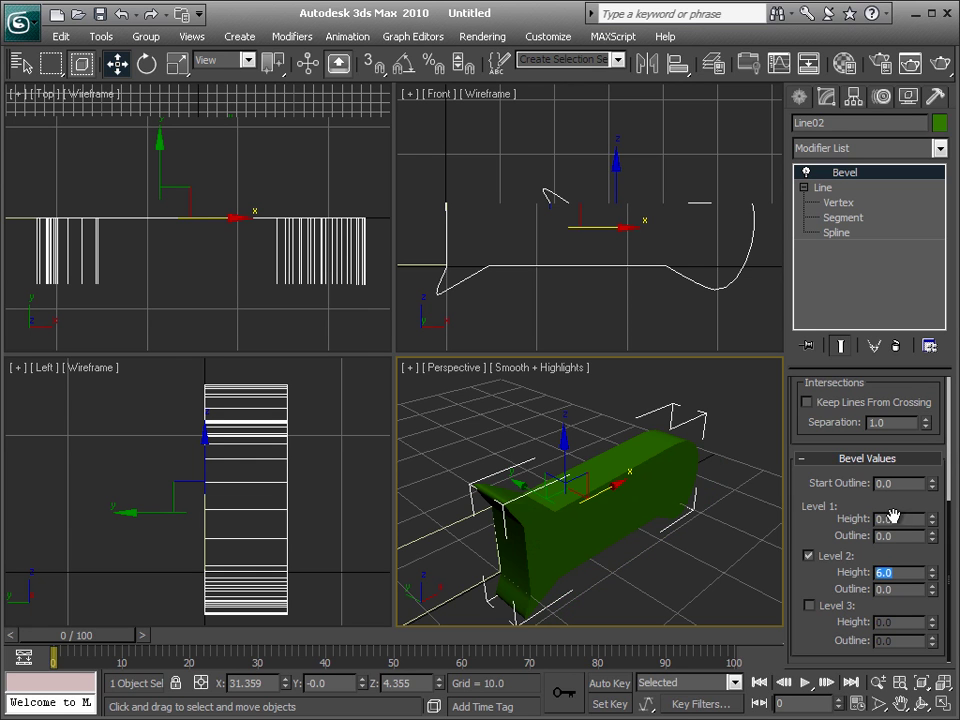
{"action": "left_click", "coordinate": [896, 517]}
{"action": "type", "text": "0.5"}
{"action": "key", "text": "Tab"}
{"action": "key", "text": "Return"}
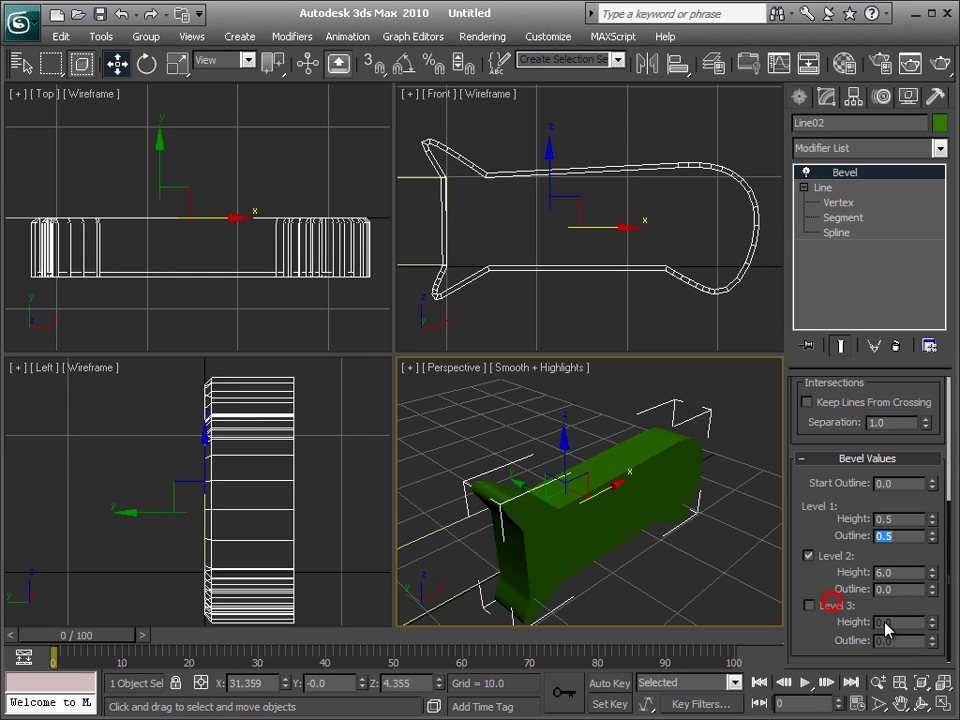
{"action": "left_click", "coordinate": [808, 605]}
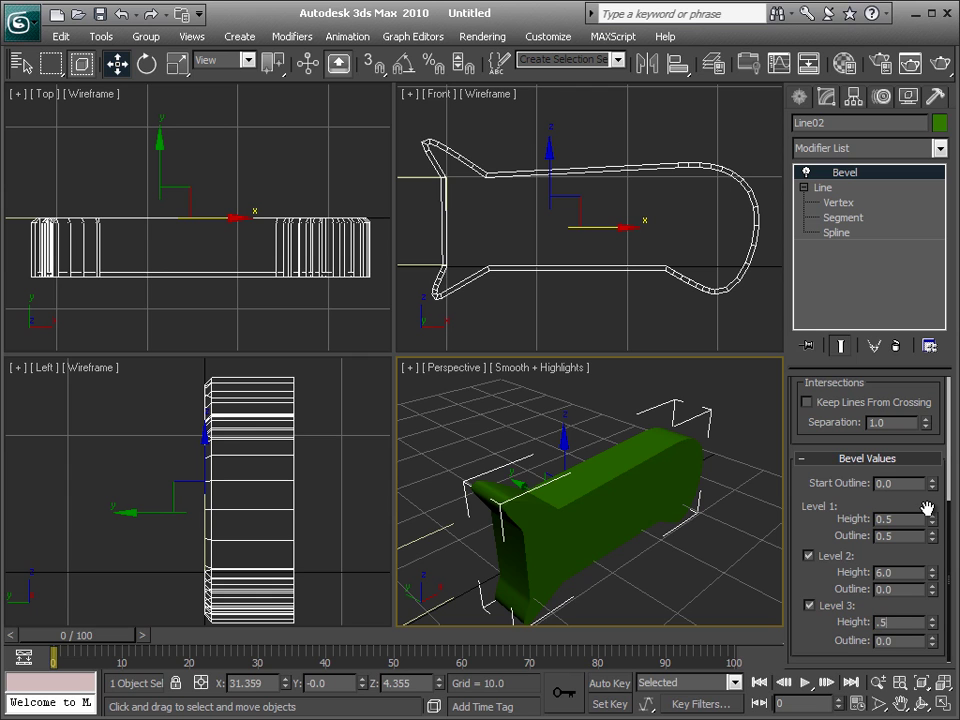
{"action": "key", "text": "Tab"}
{"action": "type", "text": "-.5"}
{"action": "key", "text": "Return"}
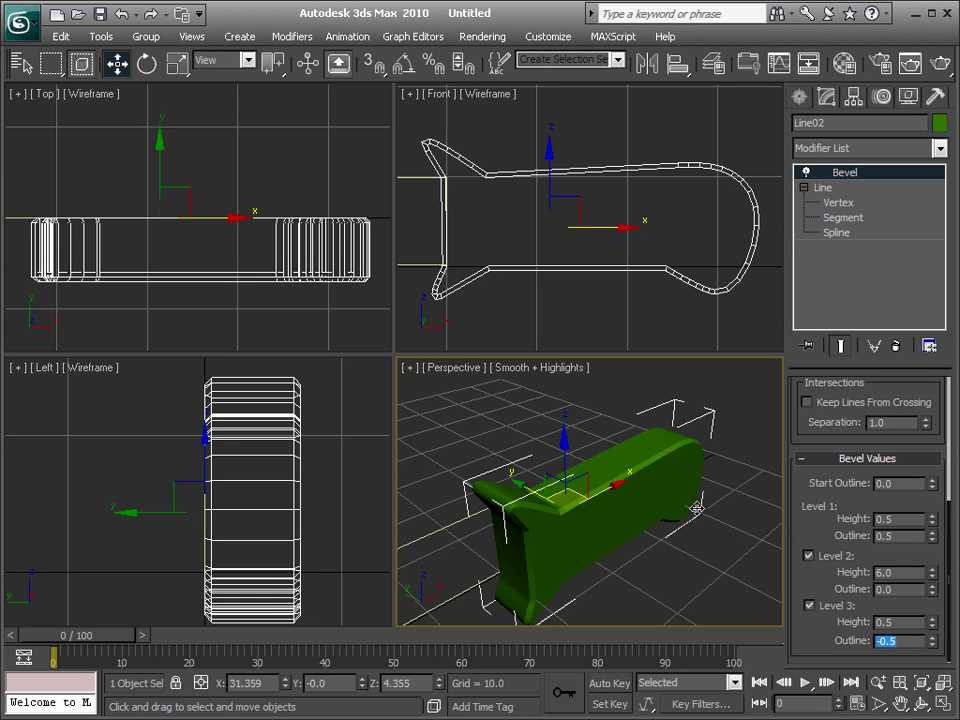
{"action": "left_click", "coordinate": [435, 266]}
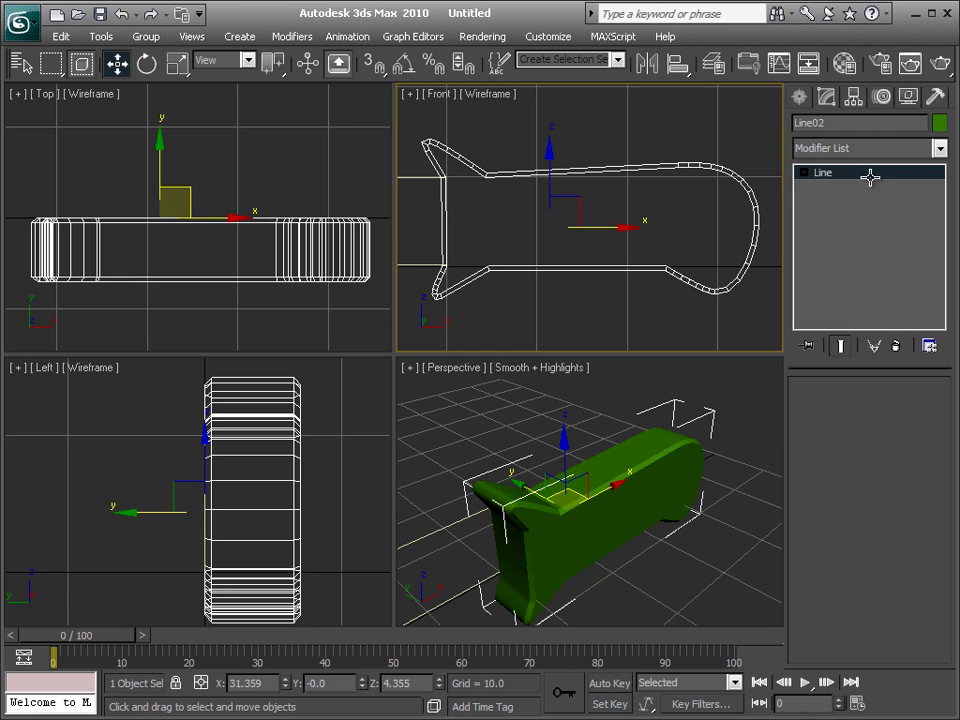
Extrude Line01 by an amount of 2.0 and zoom extents on the blade
{"action": "left_click", "coordinate": [940, 150]}
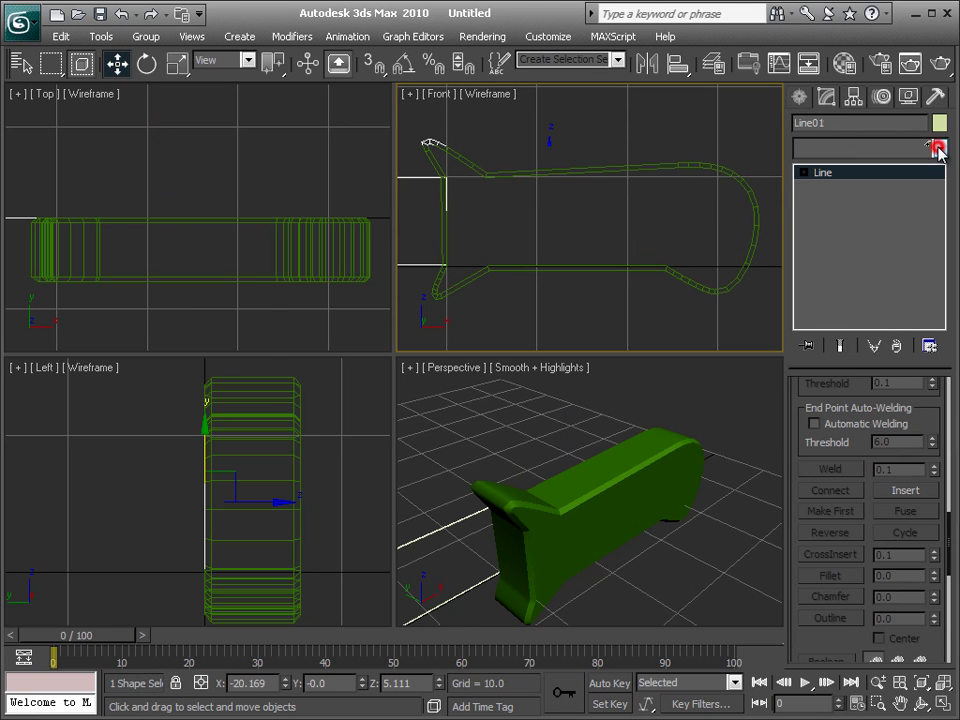
{"action": "scroll", "coordinate": [940, 150], "scroll_direction": "down", "scroll_amount": 3}
{"action": "scroll", "coordinate": [940, 150], "scroll_direction": "down", "scroll_amount": 5}
{"action": "scroll", "coordinate": [940, 150], "scroll_direction": "down", "scroll_amount": 3}
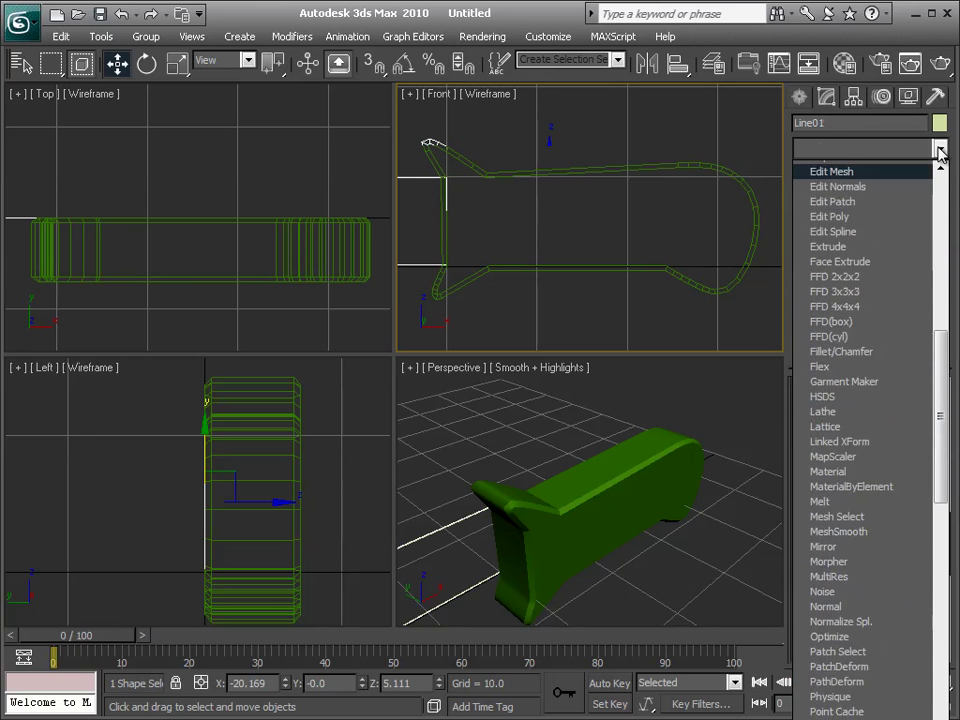
{"action": "left_click", "coordinate": [852, 242]}
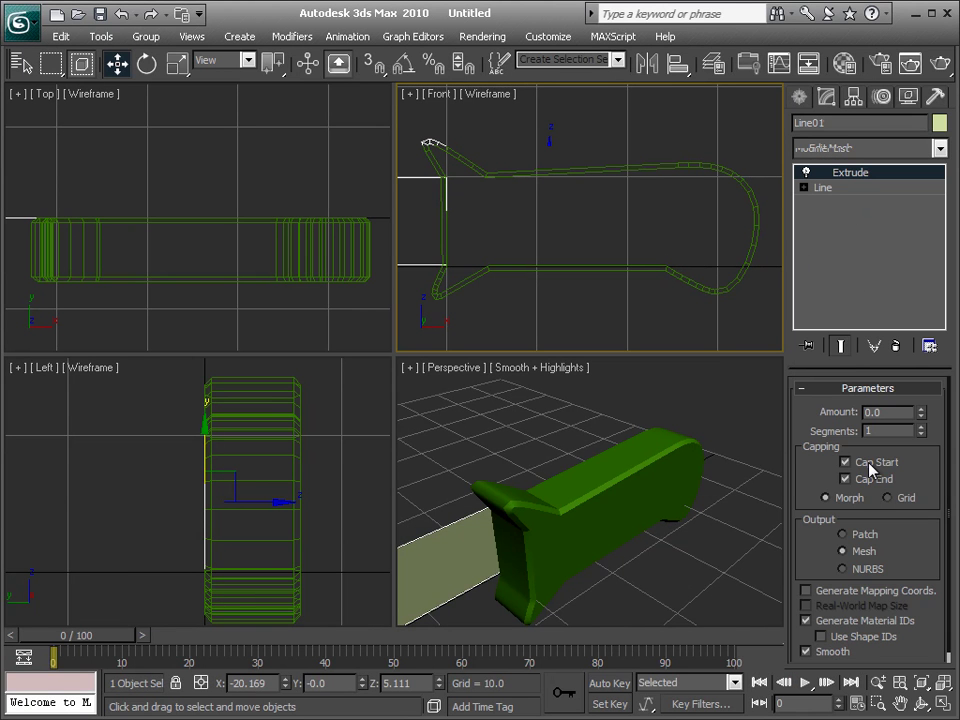
{"action": "type", "text": "2"}
{"action": "key", "text": "Return"}
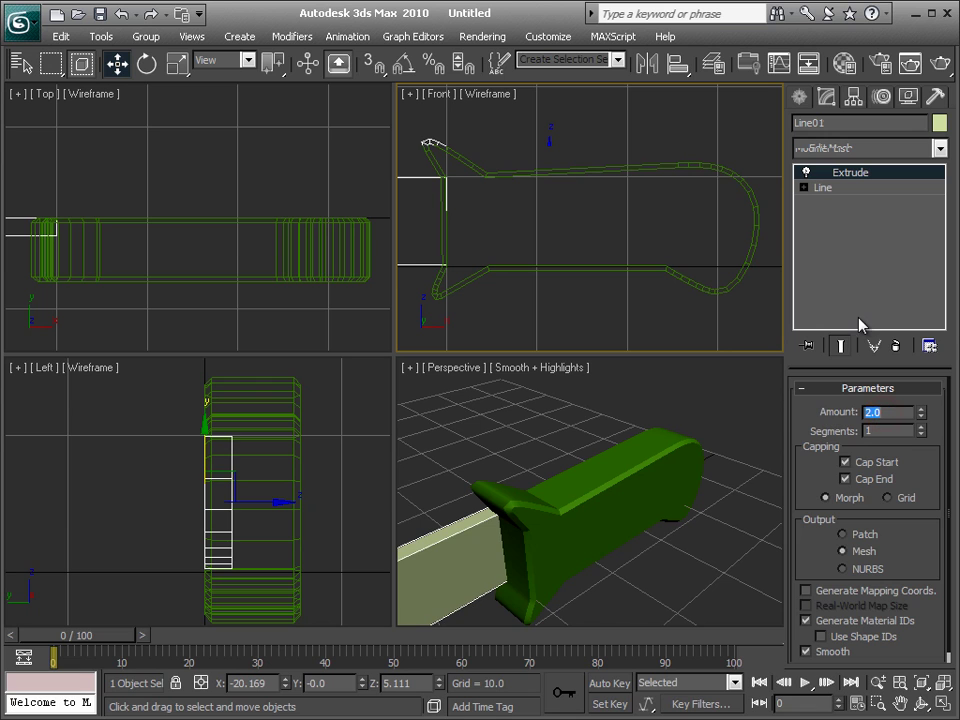
{"action": "left_click", "coordinate": [253, 262]}
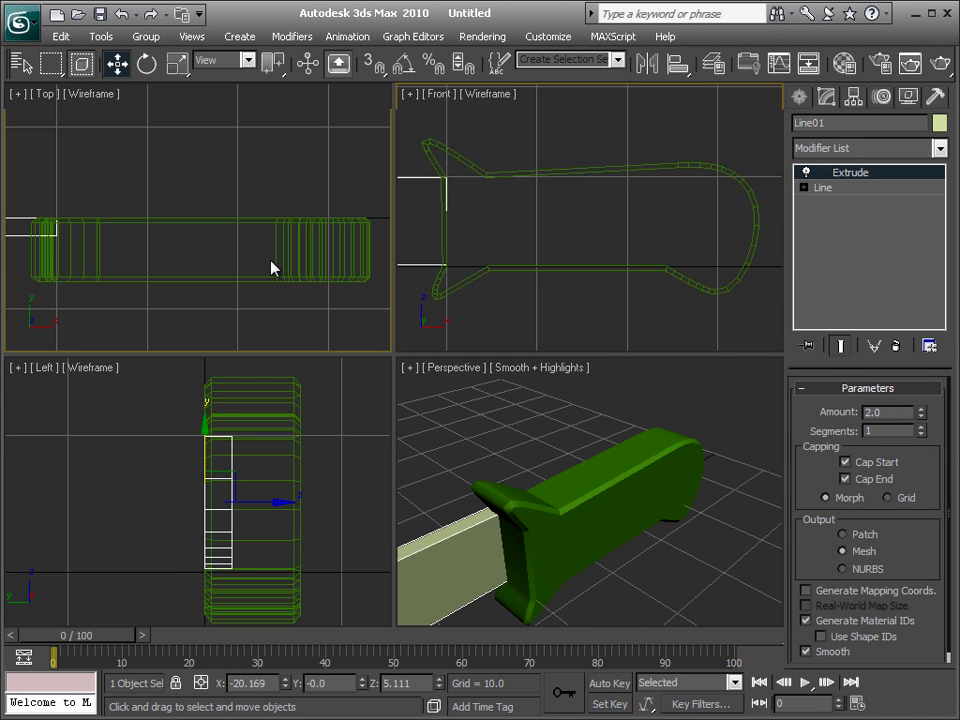
{"action": "left_click", "coordinate": [528, 270]}
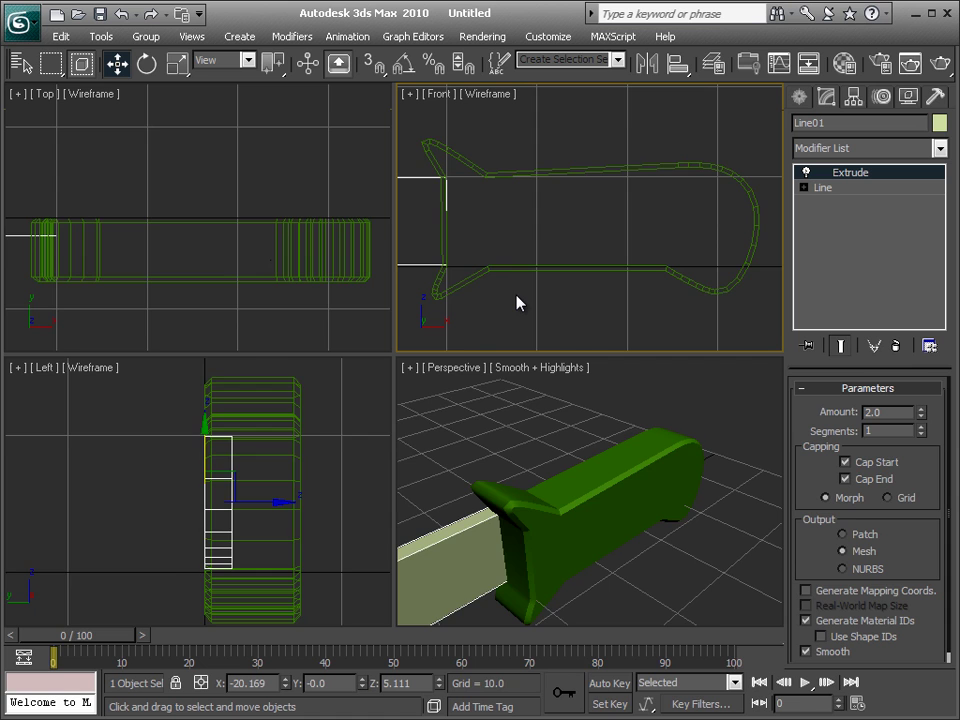
{"action": "key", "text": "z"}
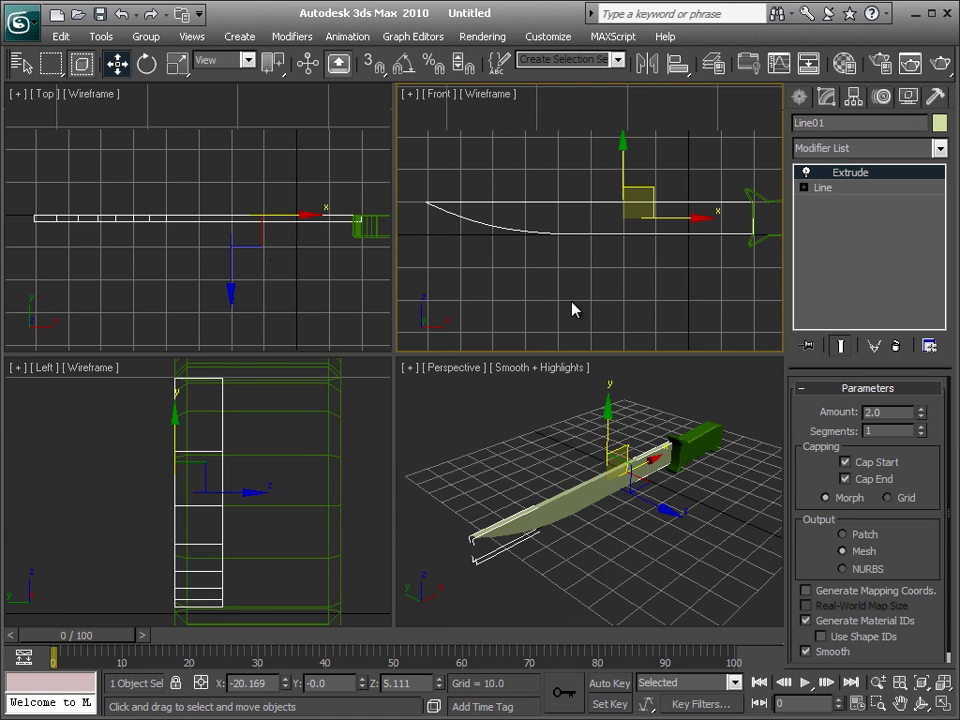
Select blade and handle and lower both along Z using Move Transform Type-In
{"action": "right_click", "coordinate": [296, 272]}
{"action": "right_click", "coordinate": [411, 562]}
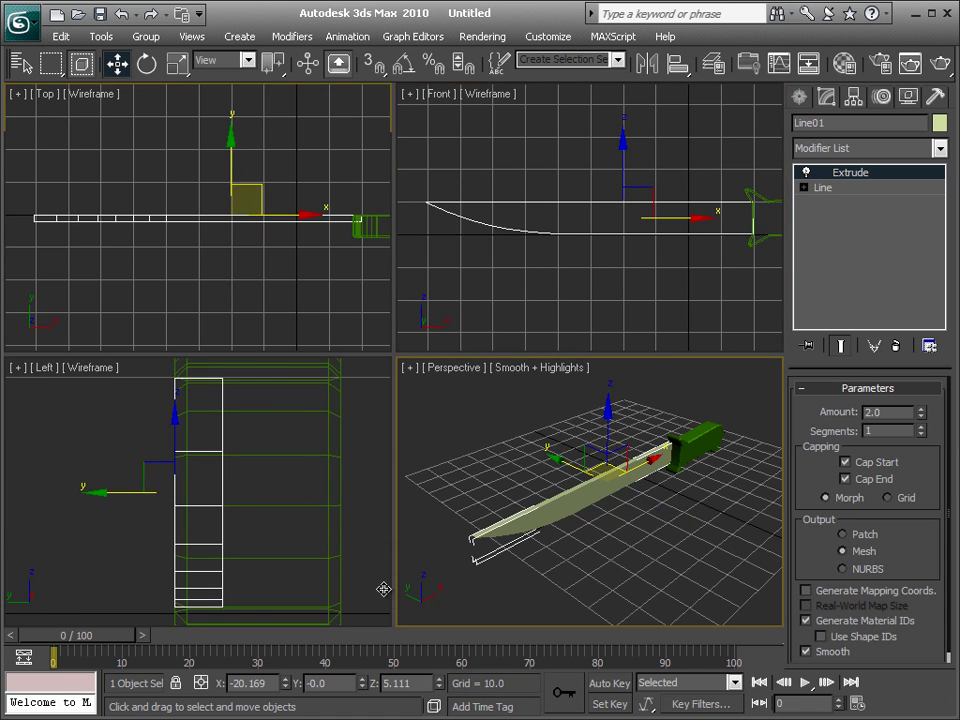
{"action": "key", "text": "ctrl+a"}
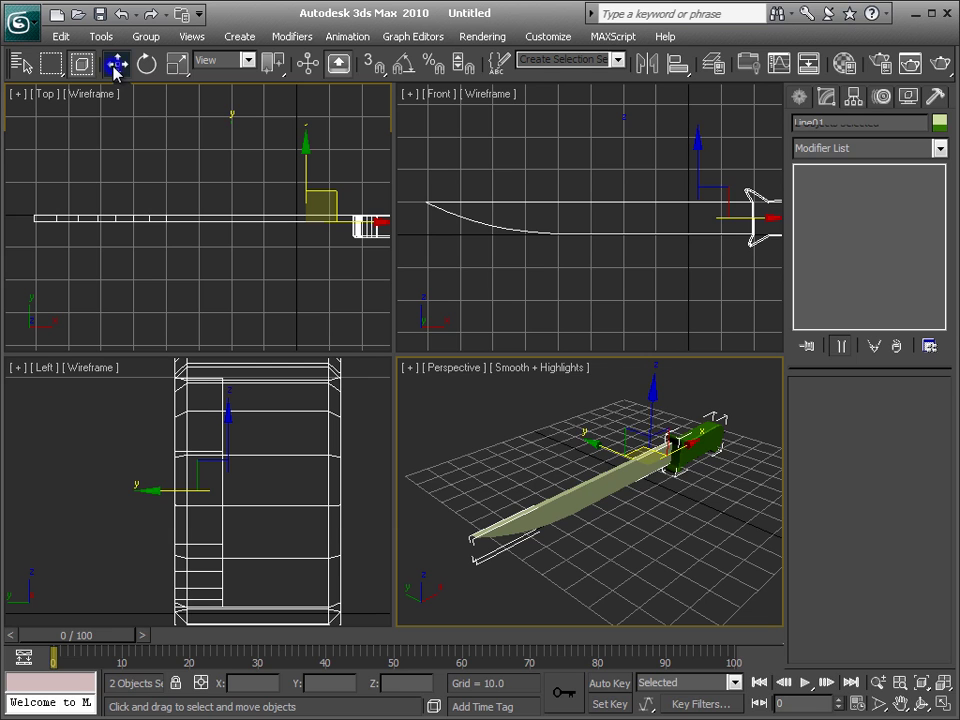
{"action": "right_click", "coordinate": [114, 64]}
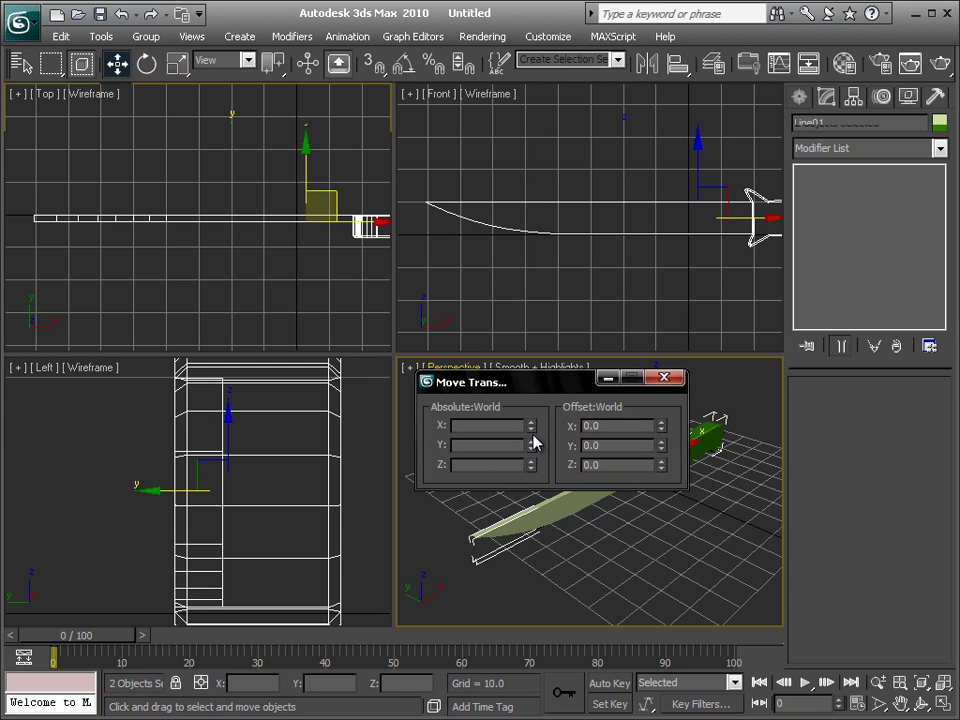
{"action": "left_click_drag", "start_coordinate": [531, 464], "coordinate": [536, 470]}
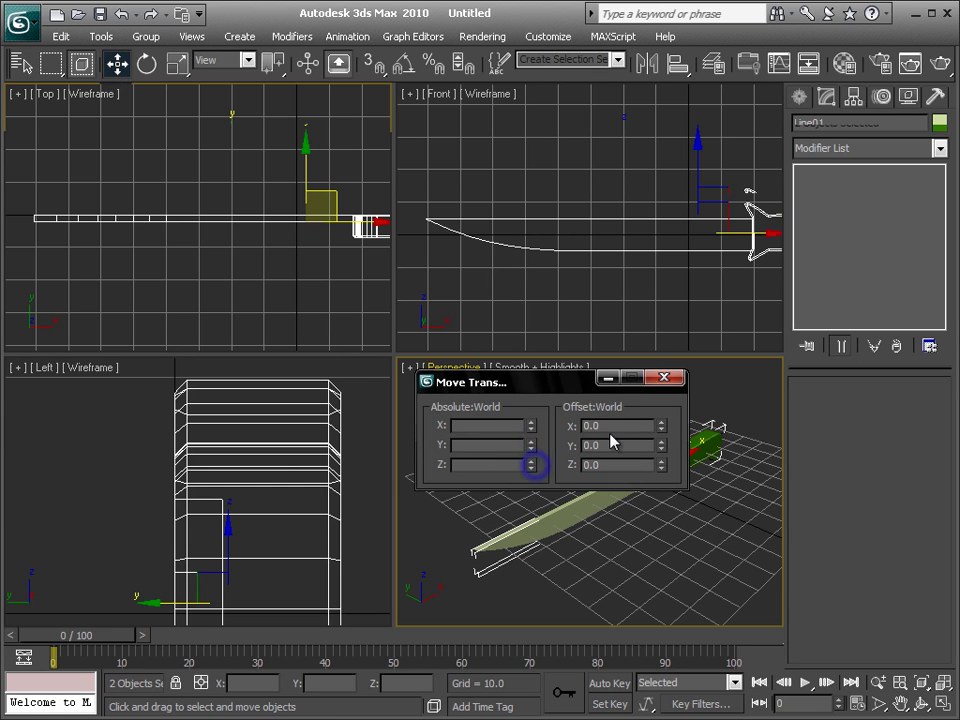
{"action": "left_click", "coordinate": [665, 380]}
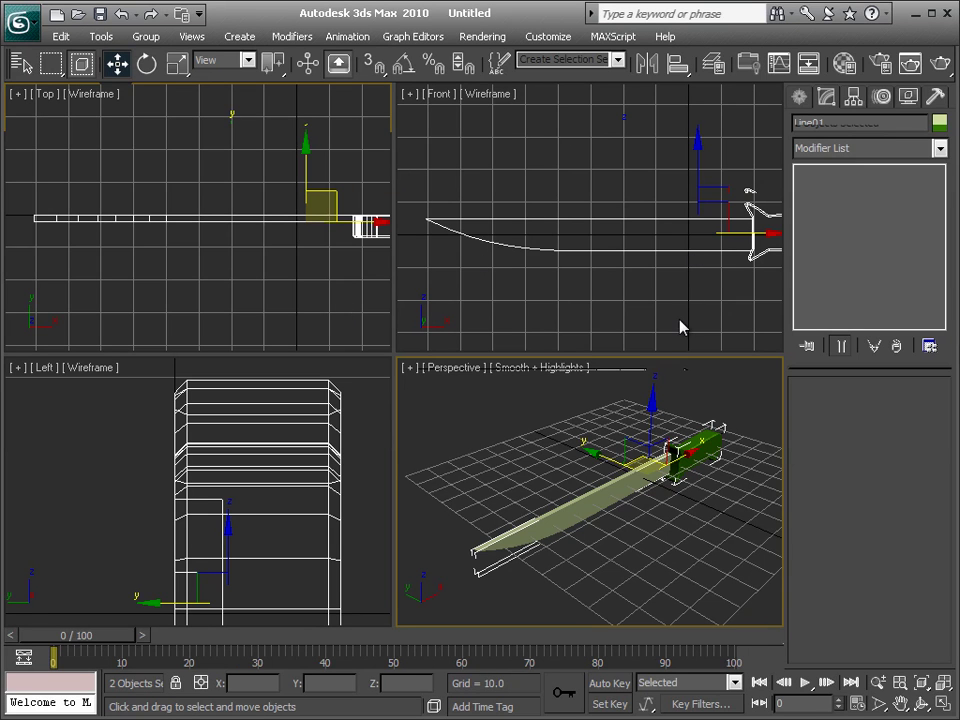
Move the blade in the Front and Top views so its base lines up with the handle
{"action": "middle_click_drag", "start_coordinate": [690, 300], "coordinate": [559, 298]}
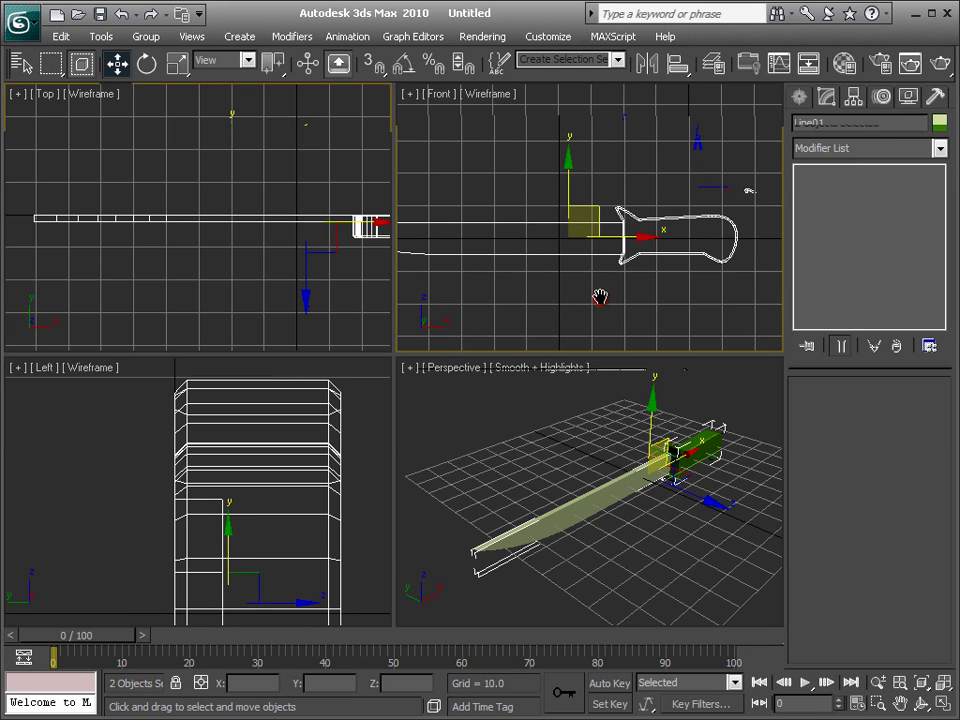
{"action": "left_click", "coordinate": [584, 253]}
{"action": "left_click", "coordinate": [577, 245]}
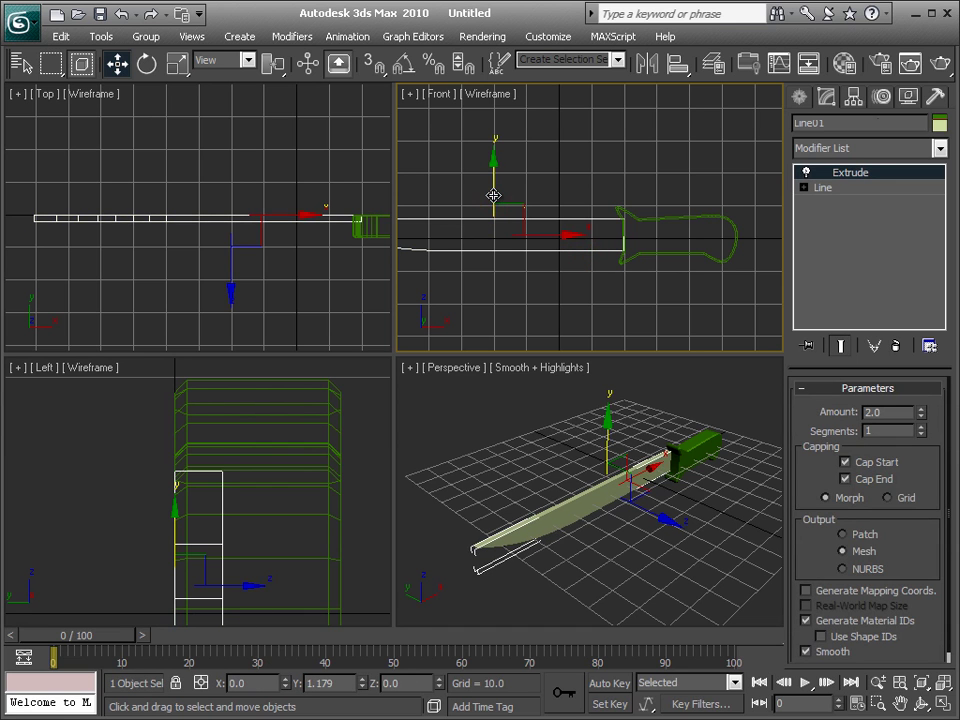
{"action": "left_click_drag", "start_coordinate": [493, 195], "coordinate": [533, 234]}
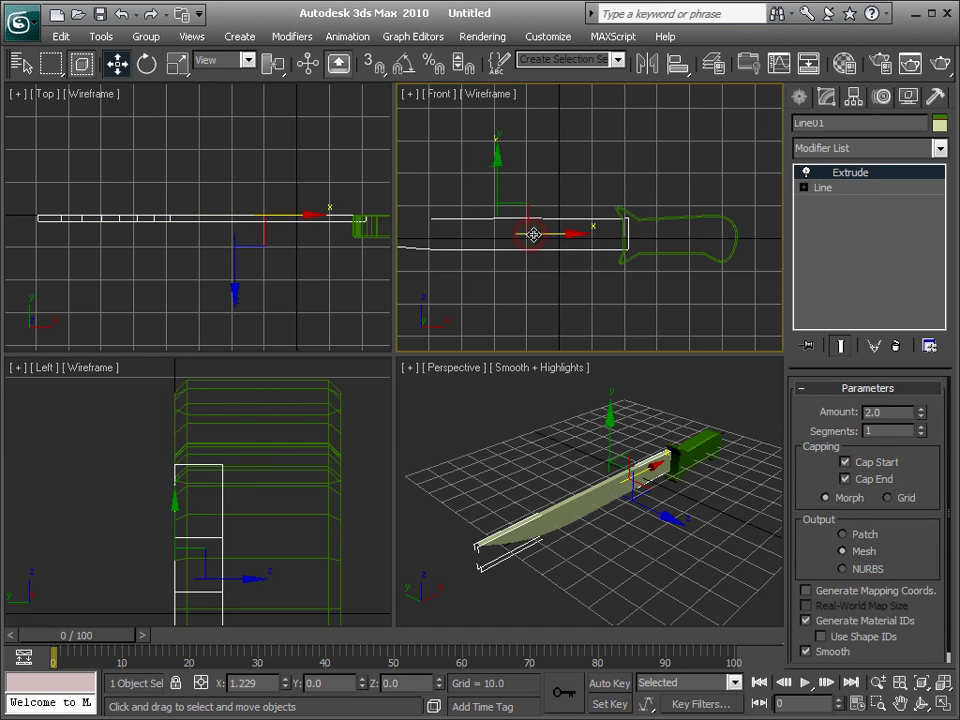
{"action": "left_click", "coordinate": [246, 240]}
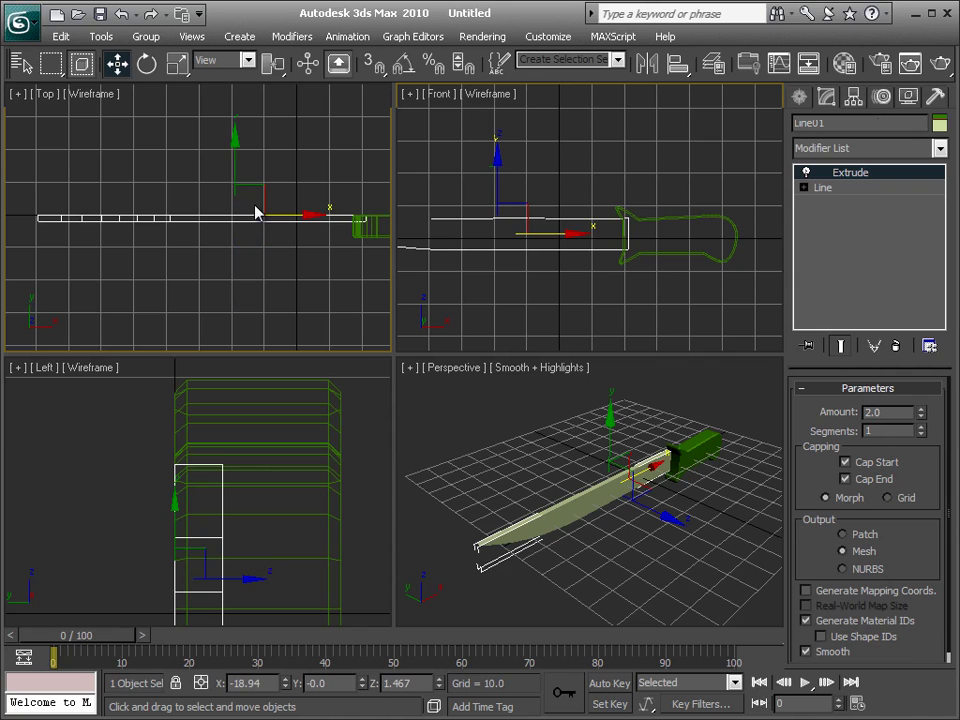
{"action": "left_click_drag", "start_coordinate": [232, 168], "coordinate": [232, 175]}
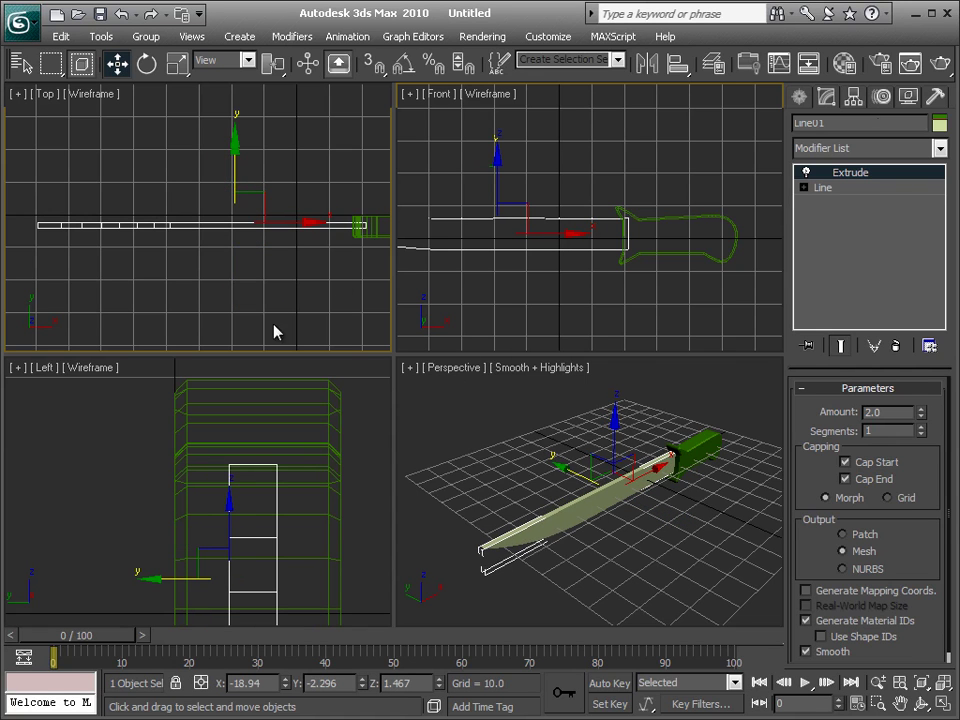
{"action": "scroll", "coordinate": [290, 278], "scroll_direction": "up", "scroll_amount": 2}
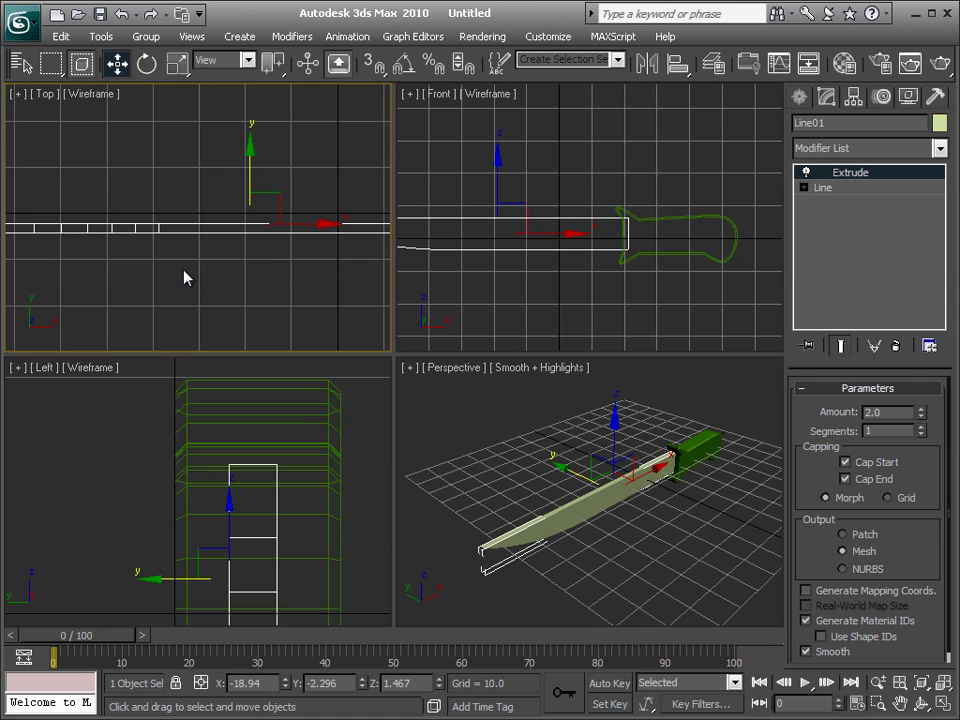
{"action": "middle_click_drag", "start_coordinate": [176, 272], "coordinate": [105, 263]}
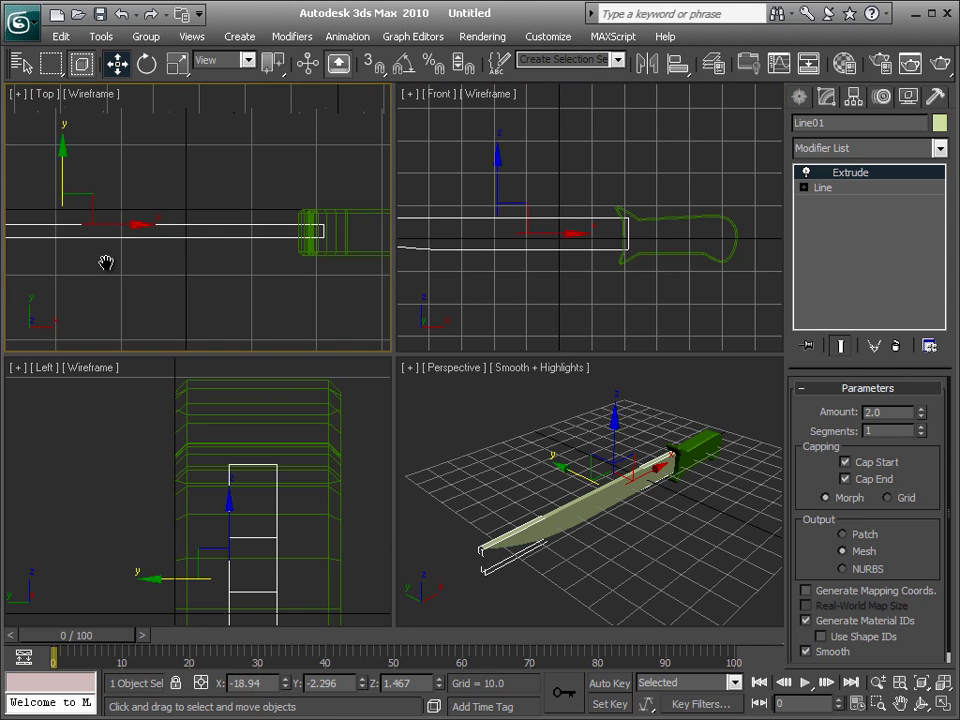
{"action": "left_click_drag", "start_coordinate": [61, 182], "coordinate": [61, 185]}
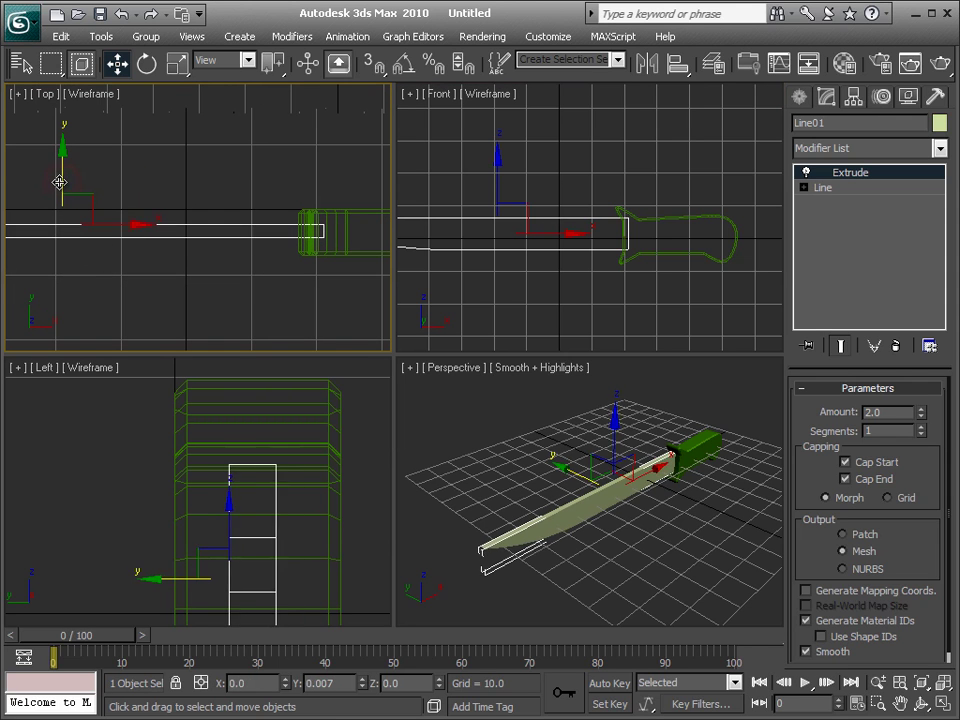
Convert the blade to an Editable Poly and deselect it
{"action": "right_click", "coordinate": [598, 497]}
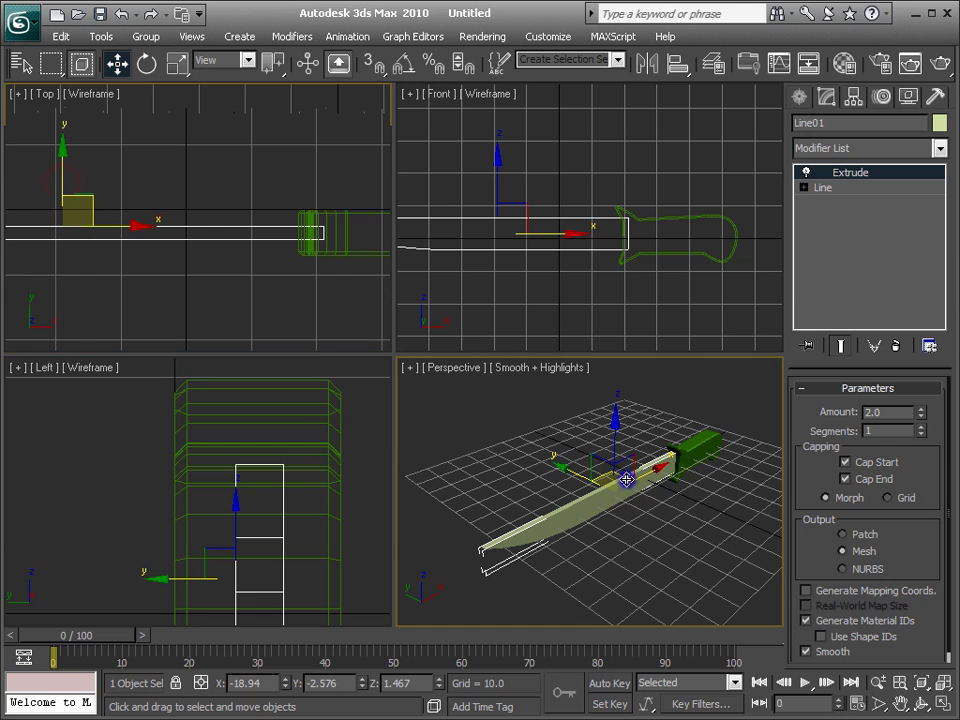
{"action": "right_click", "coordinate": [630, 488]}
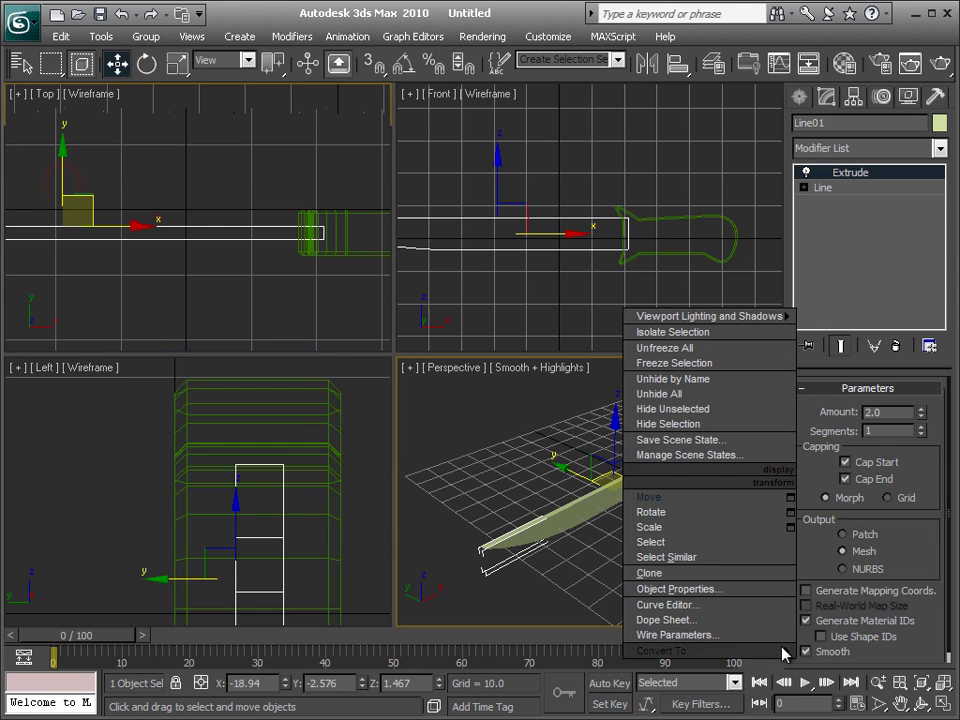
{"action": "mouse_move", "coordinate": [700, 650]}
{"action": "left_click", "coordinate": [818, 658]}
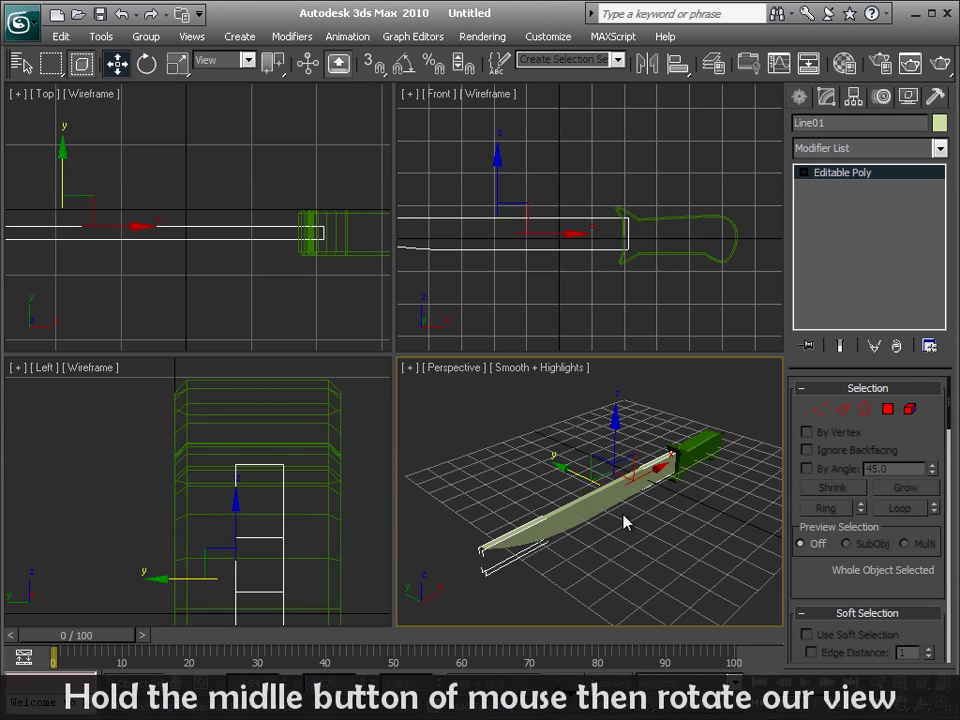
{"action": "mouse_move", "coordinate": [625, 515]}
{"action": "middle_mouse_down", "text": "alt"}
{"action": "mouse_move", "coordinate": [646, 448]}
{"action": "mouse_move", "coordinate": [603, 343]}
{"action": "mouse_move", "coordinate": [631, 456]}
{"action": "middle_mouse_up", "text": "alt"}
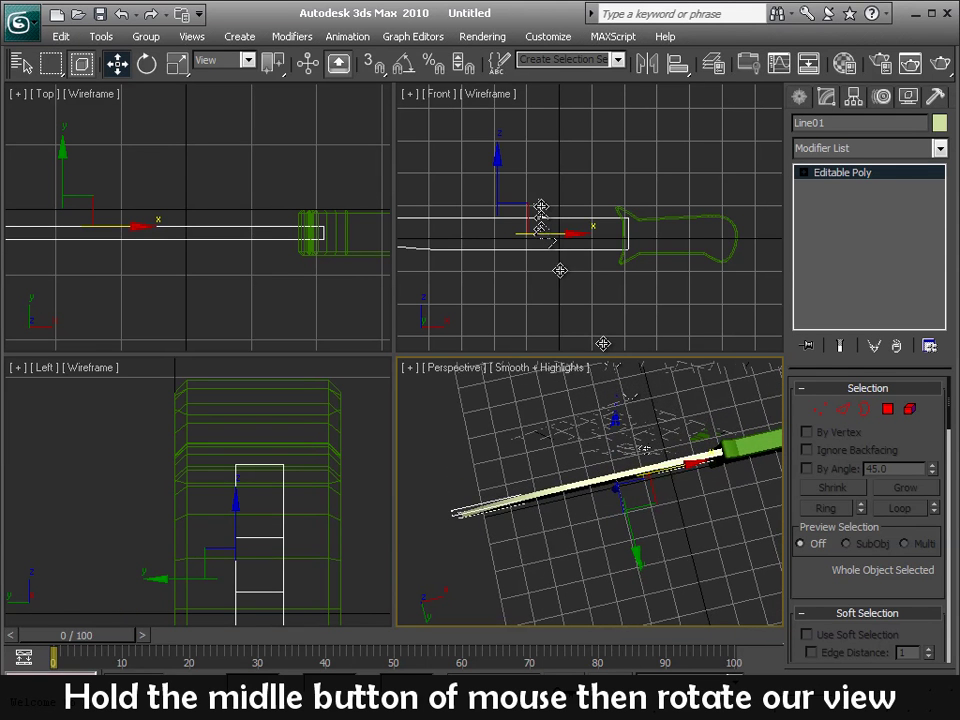
{"action": "left_click", "coordinate": [535, 372]}
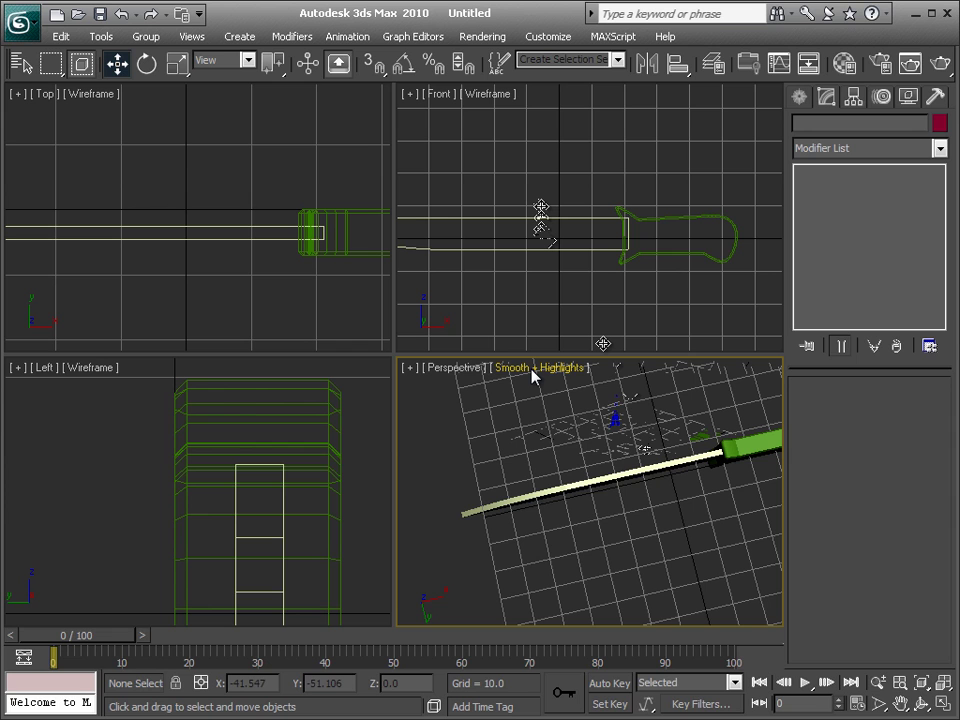
Turn on Edged Faces and maximize a close-up Perspective view of the blade
{"action": "left_click", "coordinate": [533, 372]}
{"action": "left_click", "coordinate": [580, 456]}
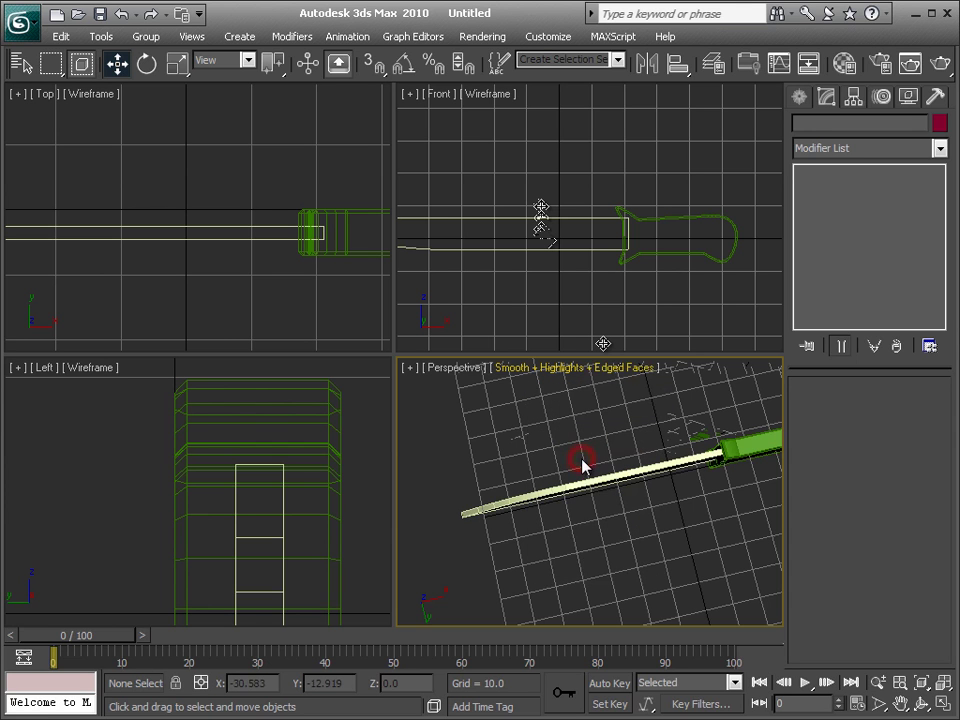
{"action": "scroll", "coordinate": [598, 474], "scroll_direction": "up", "scroll_amount": 3}
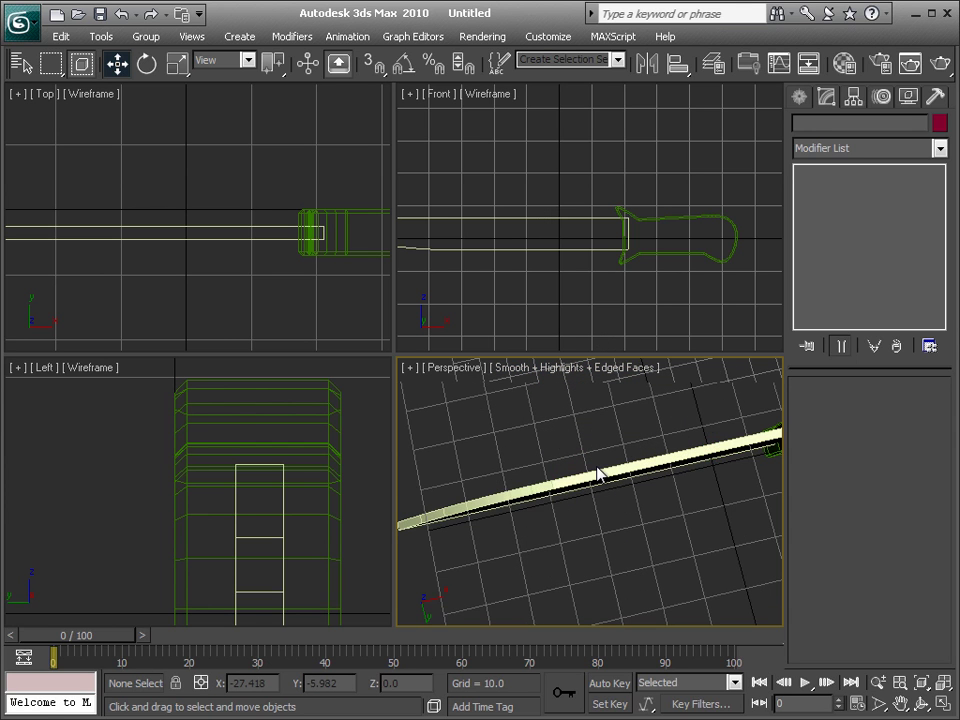
{"action": "scroll", "coordinate": [598, 474], "scroll_direction": "up", "scroll_amount": 2}
{"action": "scroll", "coordinate": [598, 474], "scroll_direction": "up", "scroll_amount": 2}
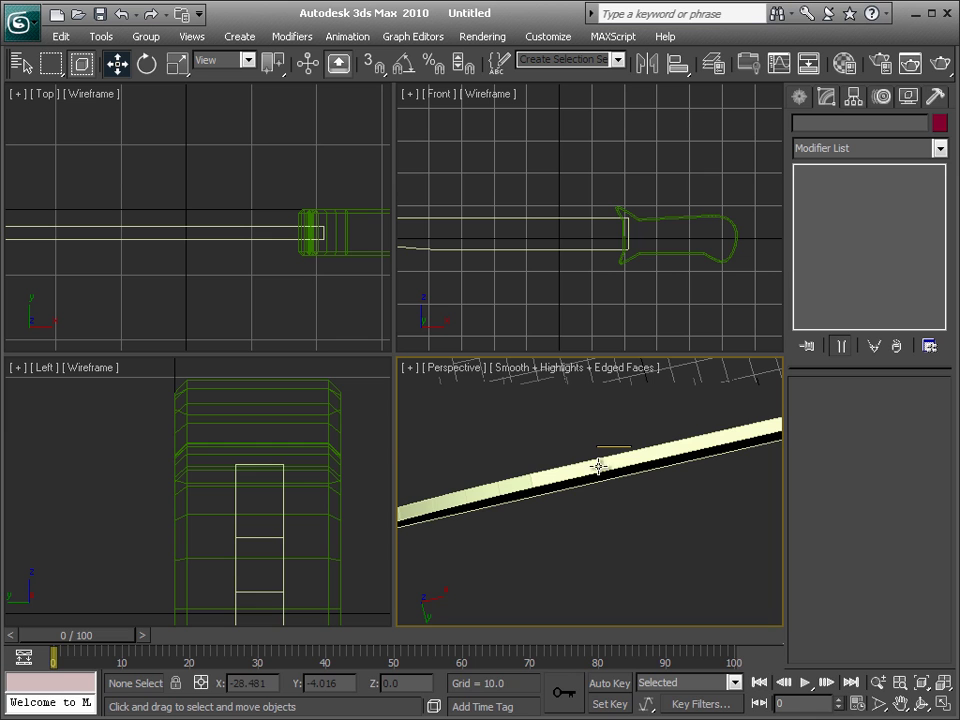
{"action": "middle_click_drag", "start_coordinate": [639, 467], "coordinate": [639, 499], "text": "alt"}
{"action": "key", "text": "alt+w"}
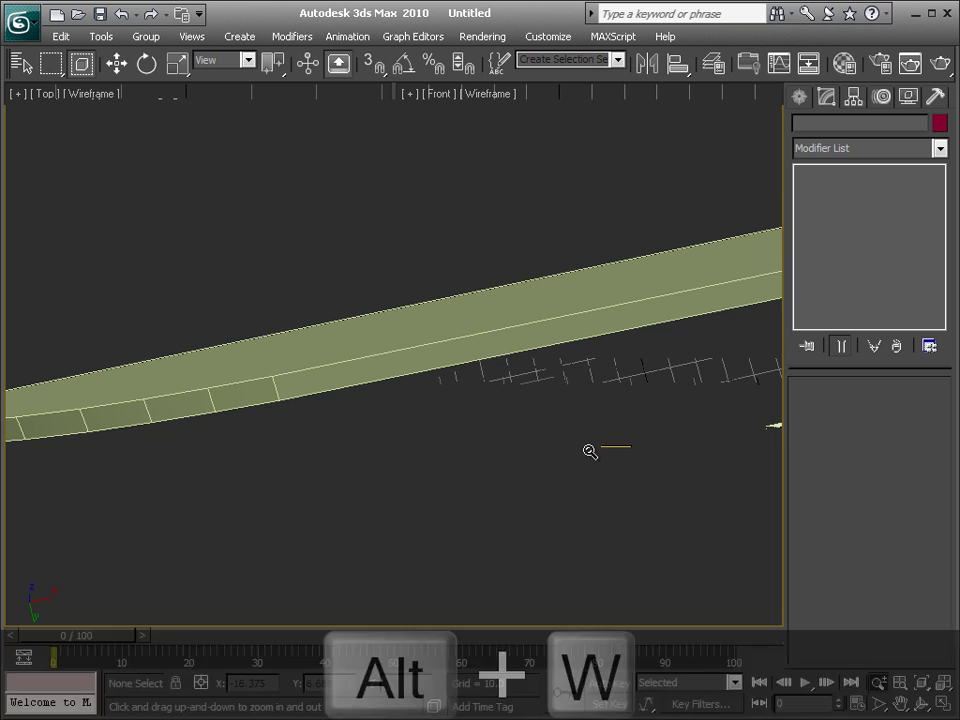
{"action": "left_click_drag", "start_coordinate": [587, 451], "coordinate": [595, 485]}
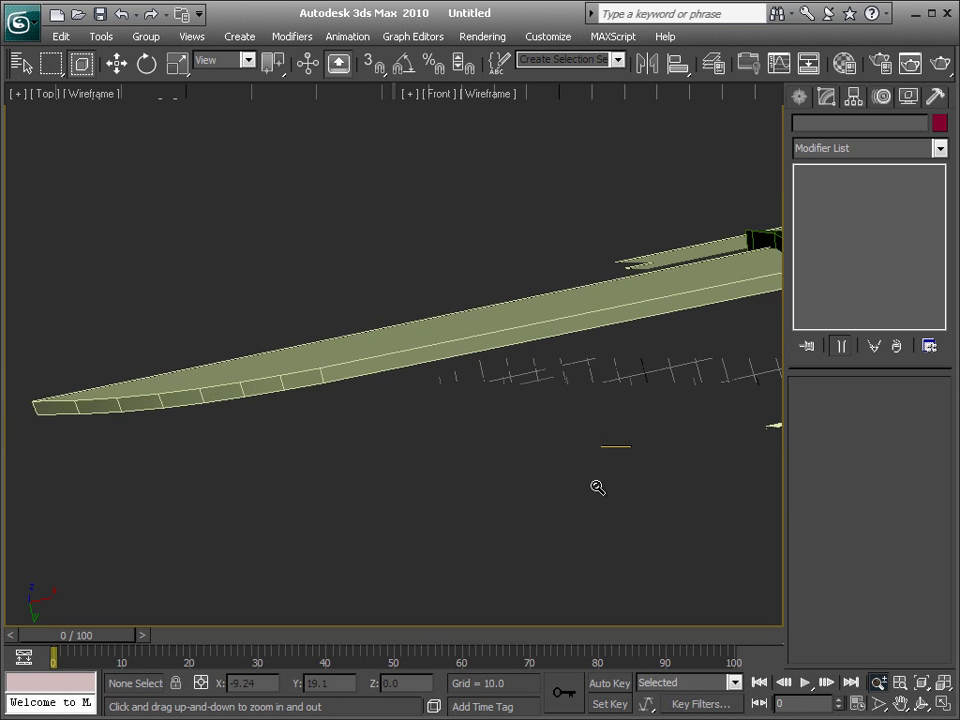
Select the blade and switch its Editable Poly to Edge sub-object level
{"action": "right_click", "coordinate": [690, 268]}
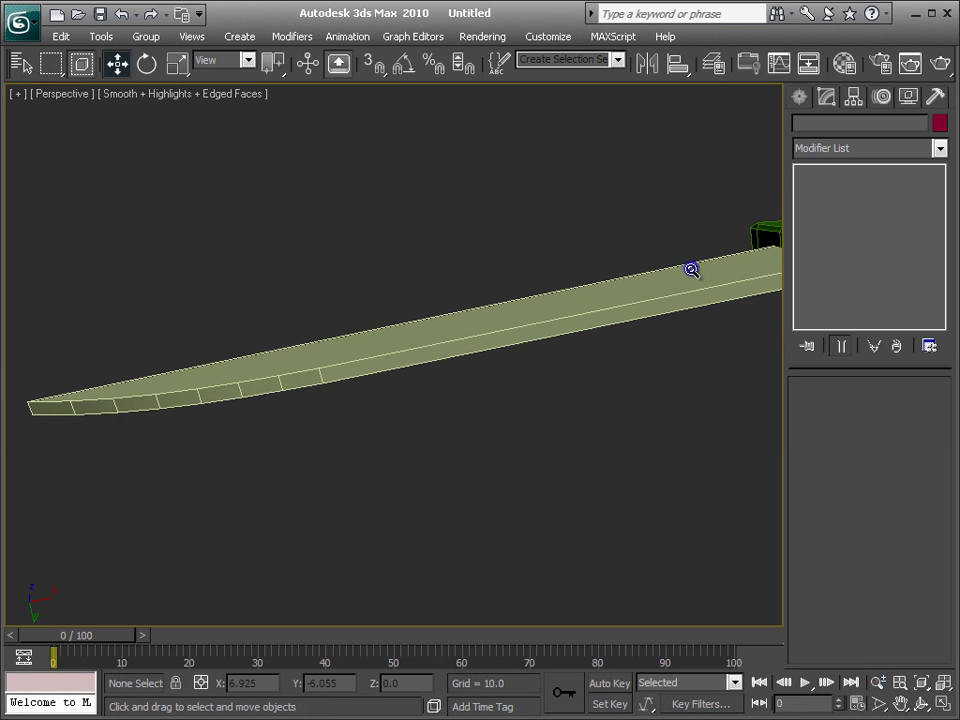
{"action": "left_click", "coordinate": [619, 297]}
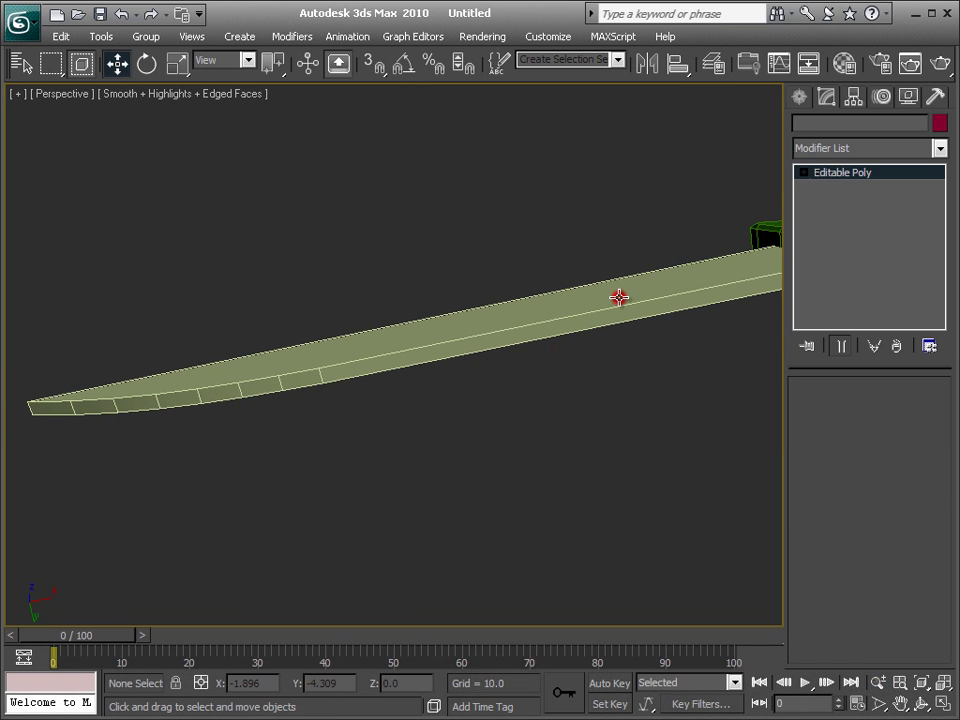
{"action": "left_click", "coordinate": [800, 175]}
{"action": "left_click", "coordinate": [843, 408]}
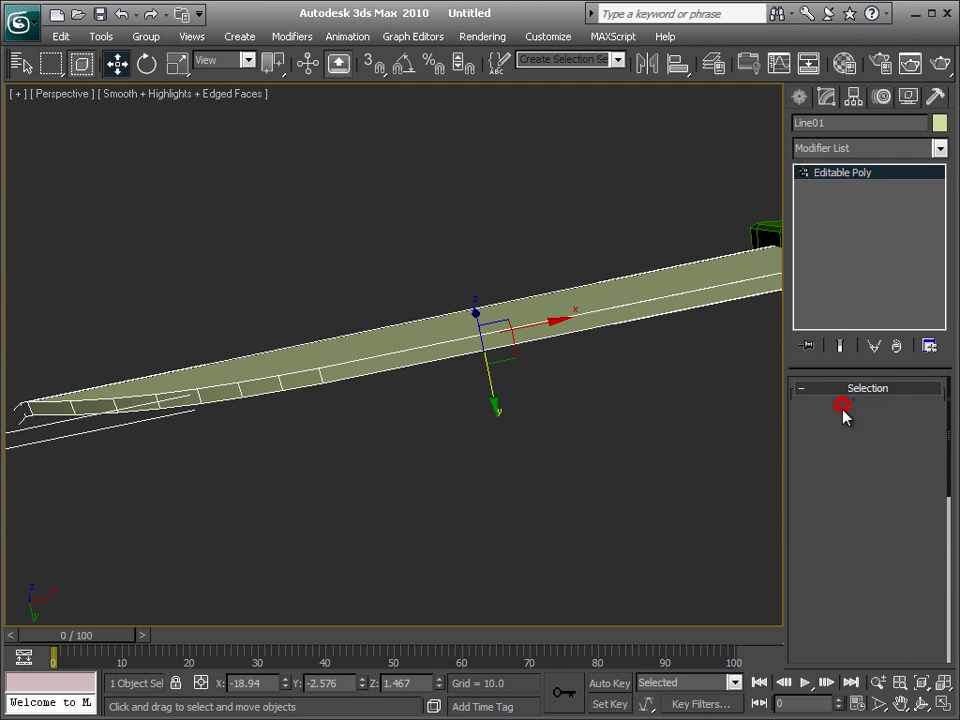
Ctrl-select 16 edges along the blade's lower cutting edge out to the tip
{"action": "left_click", "coordinate": [594, 316]}
{"action": "left_click", "coordinate": [546, 337], "text": "ctrl"}
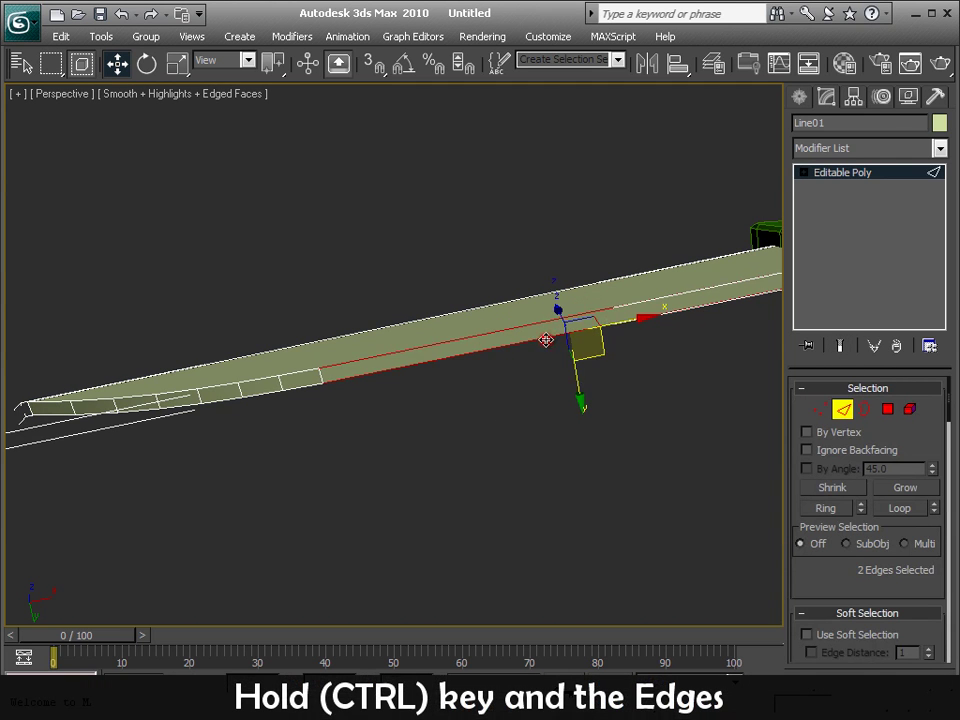
{"action": "left_click", "coordinate": [281, 376], "text": "ctrl"}
{"action": "left_click", "coordinate": [274, 390], "text": "ctrl"}
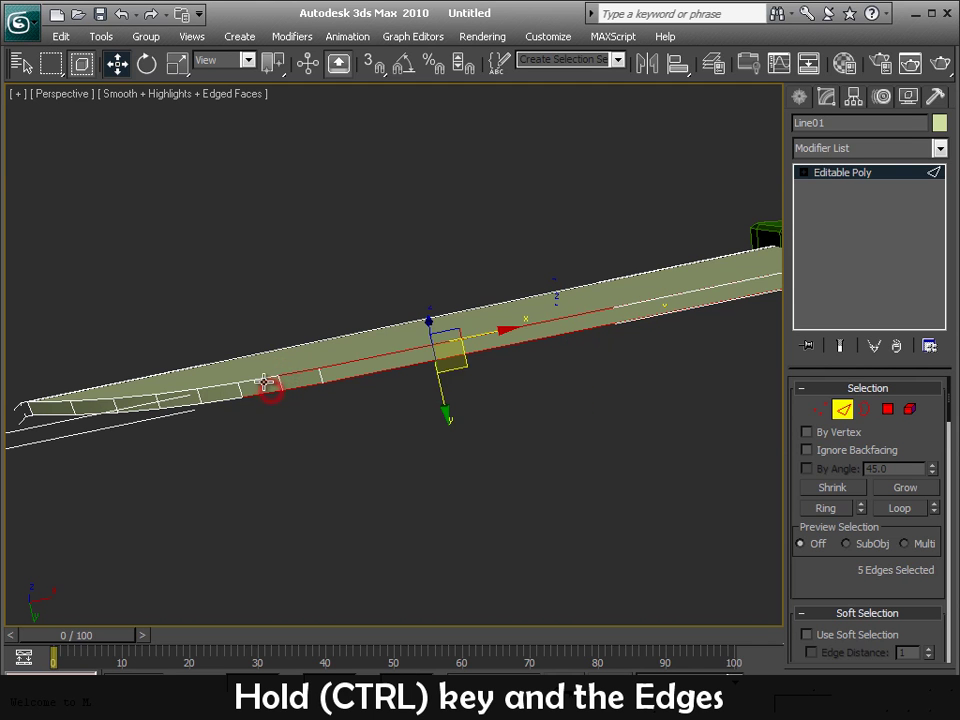
{"action": "left_click", "coordinate": [262, 378], "text": "ctrl"}
{"action": "left_click", "coordinate": [226, 381], "text": "ctrl"}
{"action": "left_click", "coordinate": [223, 400], "text": "ctrl"}
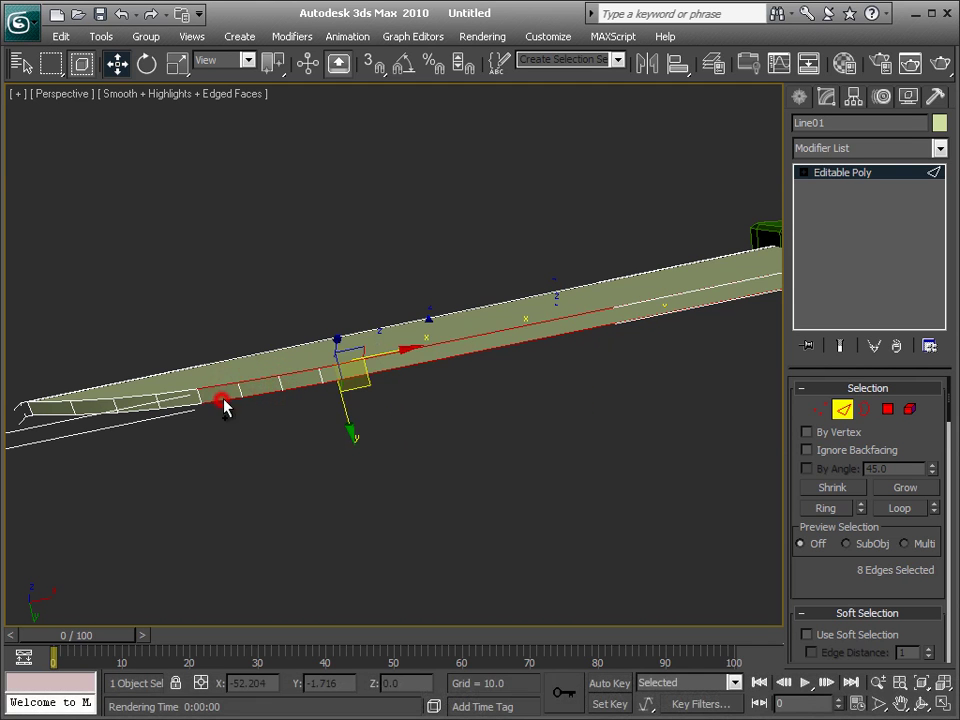
{"action": "left_click", "coordinate": [168, 392], "text": "ctrl"}
{"action": "left_click", "coordinate": [168, 404], "text": "ctrl"}
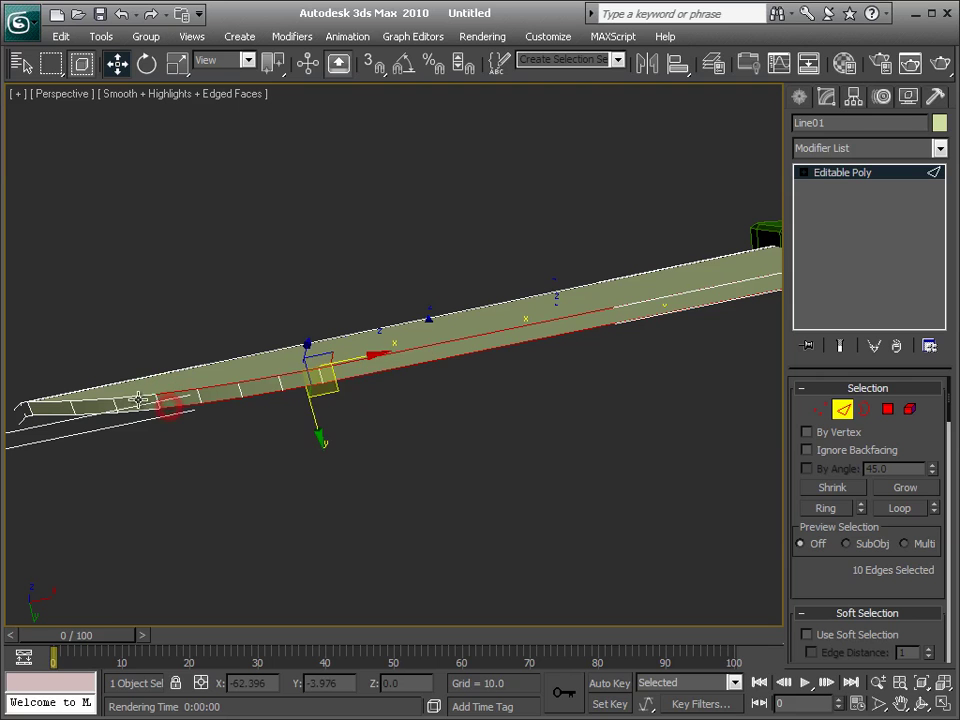
{"action": "left_click", "coordinate": [138, 396], "text": "ctrl"}
{"action": "left_click", "coordinate": [110, 398], "text": "ctrl"}
{"action": "left_click", "coordinate": [104, 402], "text": "ctrl"}
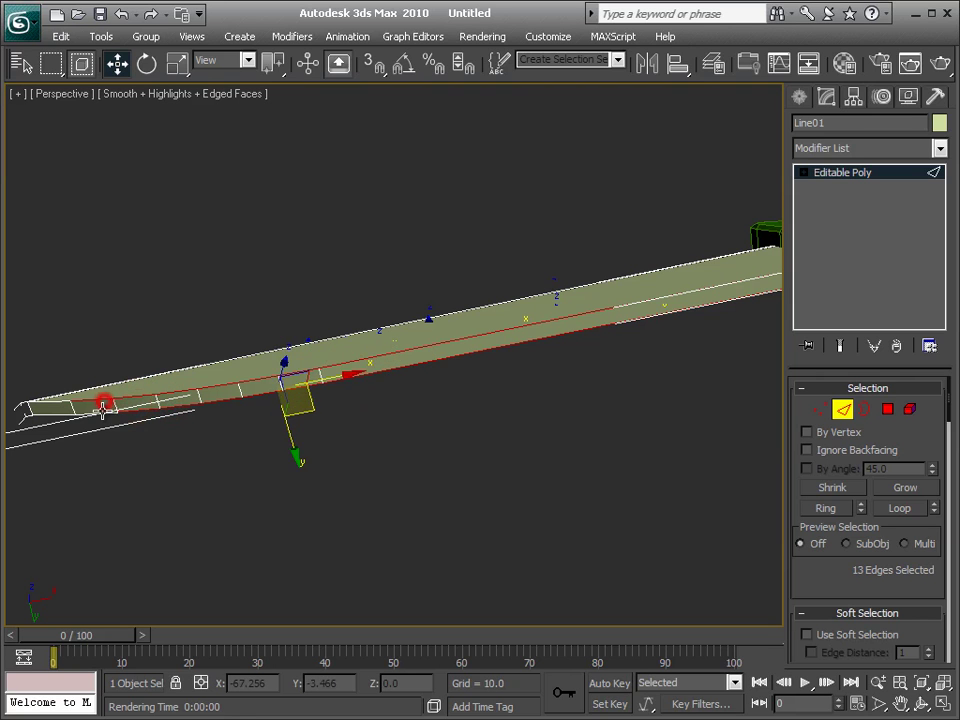
{"action": "left_click", "coordinate": [92, 410], "text": "ctrl"}
{"action": "left_click", "coordinate": [60, 411], "text": "ctrl"}
{"action": "left_click", "coordinate": [52, 411], "text": "ctrl"}
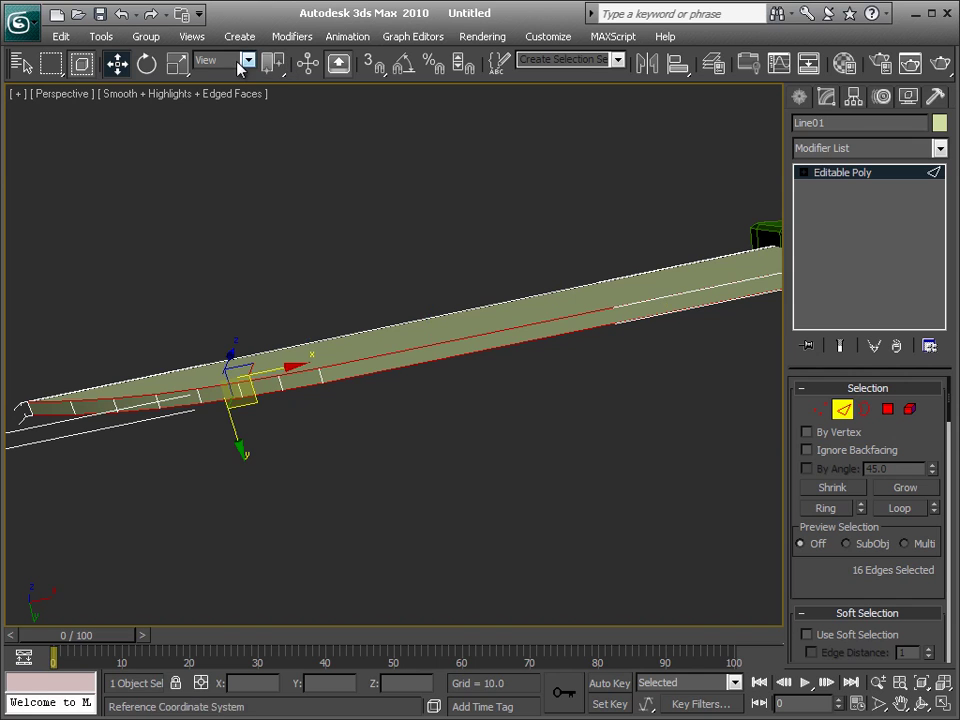
Scale the selected lower blade edges on Y so the blade tapers
{"action": "left_click", "coordinate": [177, 63]}
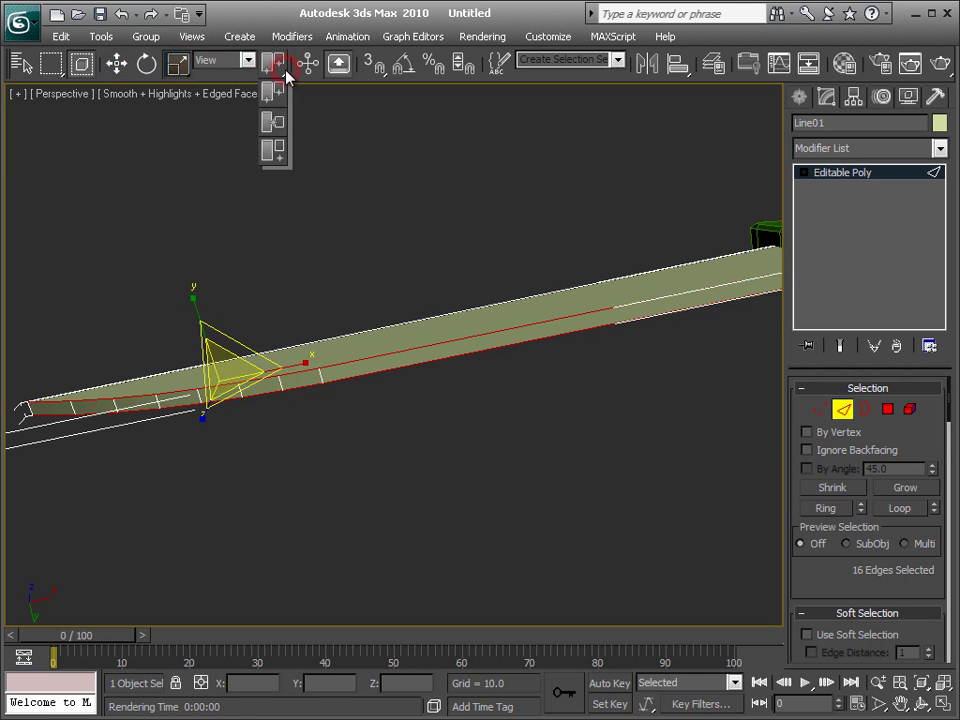
{"action": "left_click_drag", "start_coordinate": [285, 72], "coordinate": [279, 151]}
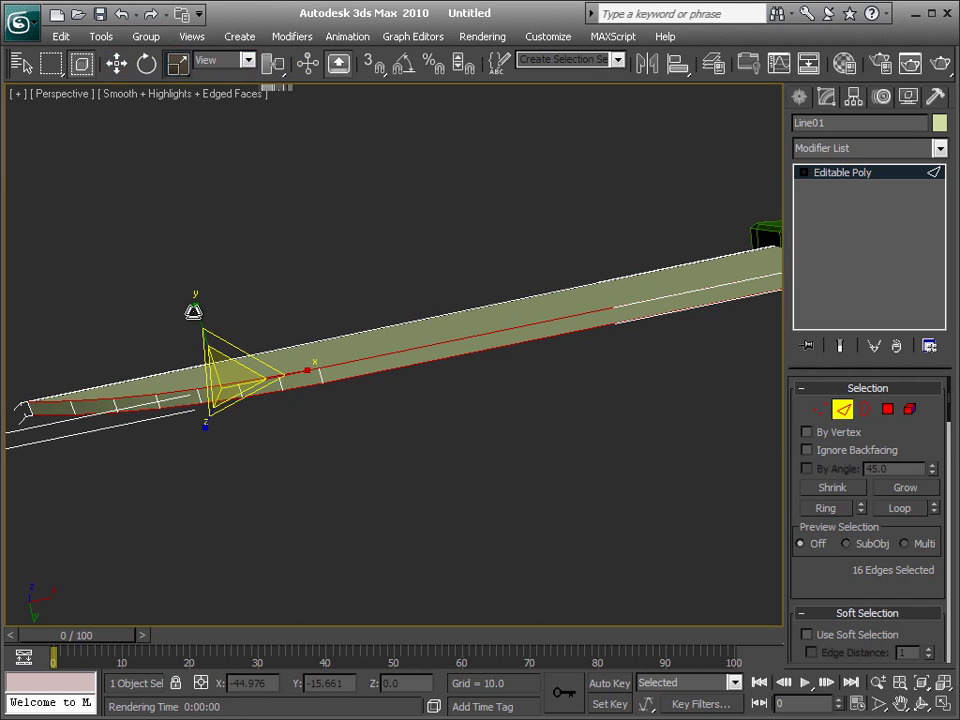
{"action": "mouse_move", "coordinate": [197, 305]}
{"action": "left_mouse_down"}
{"action": "mouse_move", "coordinate": [216, 498]}
{"action": "mouse_move", "coordinate": [282, 599]}
{"action": "left_mouse_up"}
Return to object level and frame the whole knife in all four viewports
{"action": "left_click", "coordinate": [853, 172]}
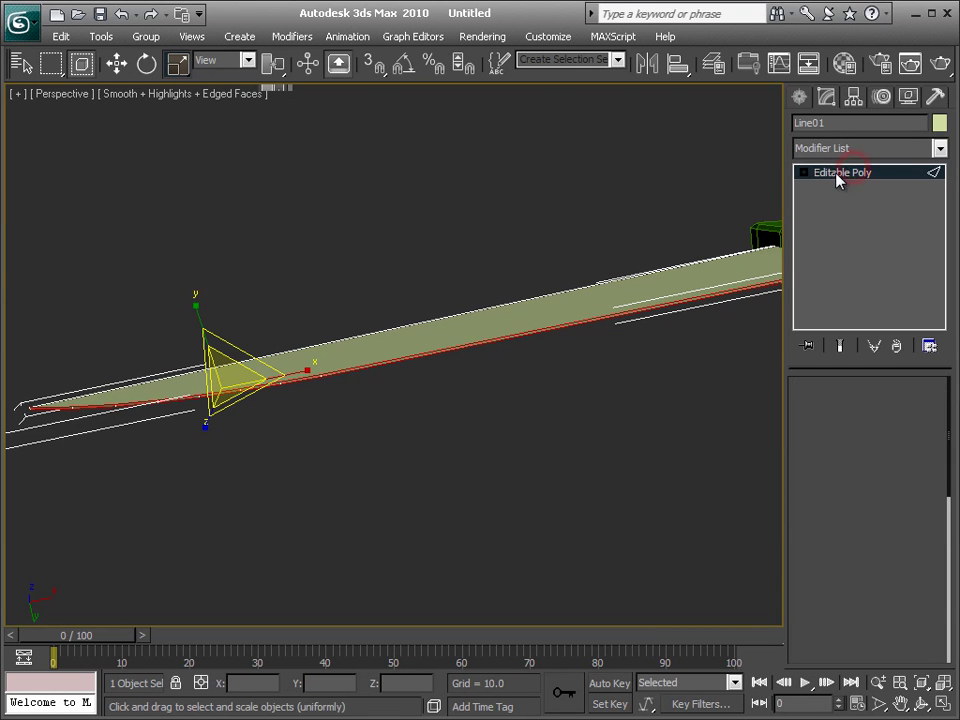
{"action": "key", "text": "alt+w"}
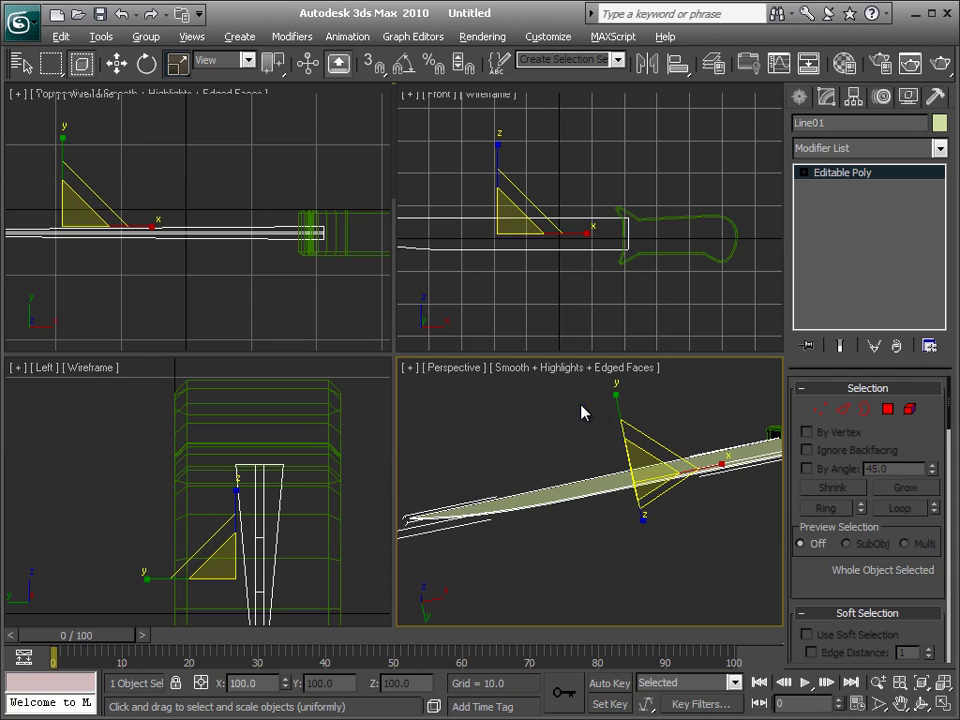
{"action": "key", "text": "ctrl+shift+z"}
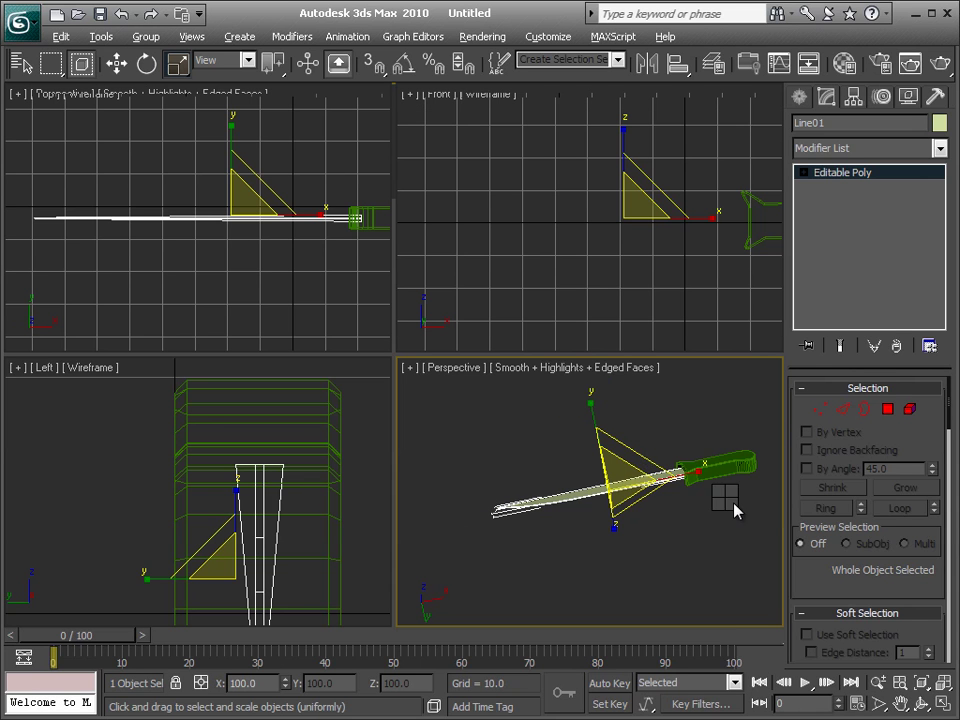
{"action": "right_click", "coordinate": [735, 510]}
{"action": "left_click", "coordinate": [748, 517]}
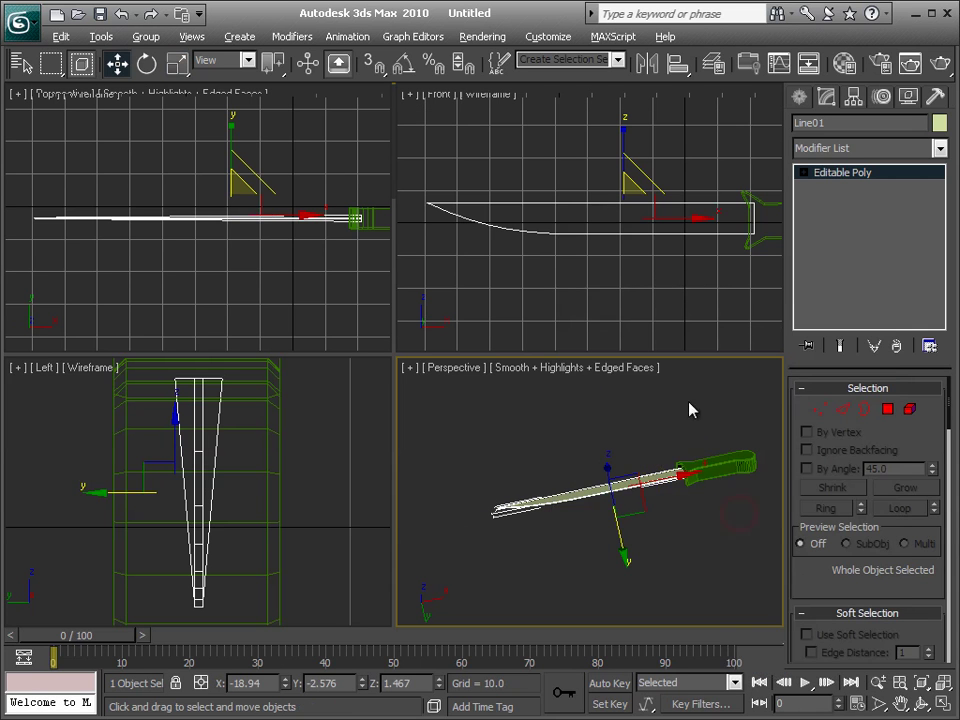
{"action": "middle_click_drag", "start_coordinate": [587, 442], "coordinate": [707, 623], "text": "alt"}
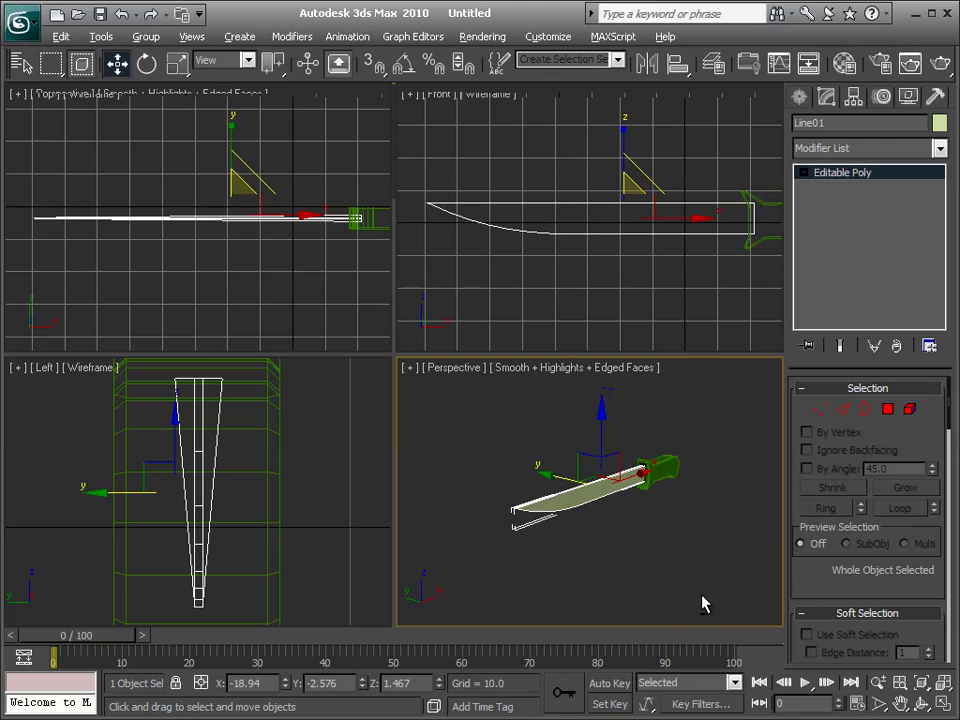
Deselect the knife, turn off edged faces, and centre the handle in the Front view
{"action": "left_click", "coordinate": [729, 510]}
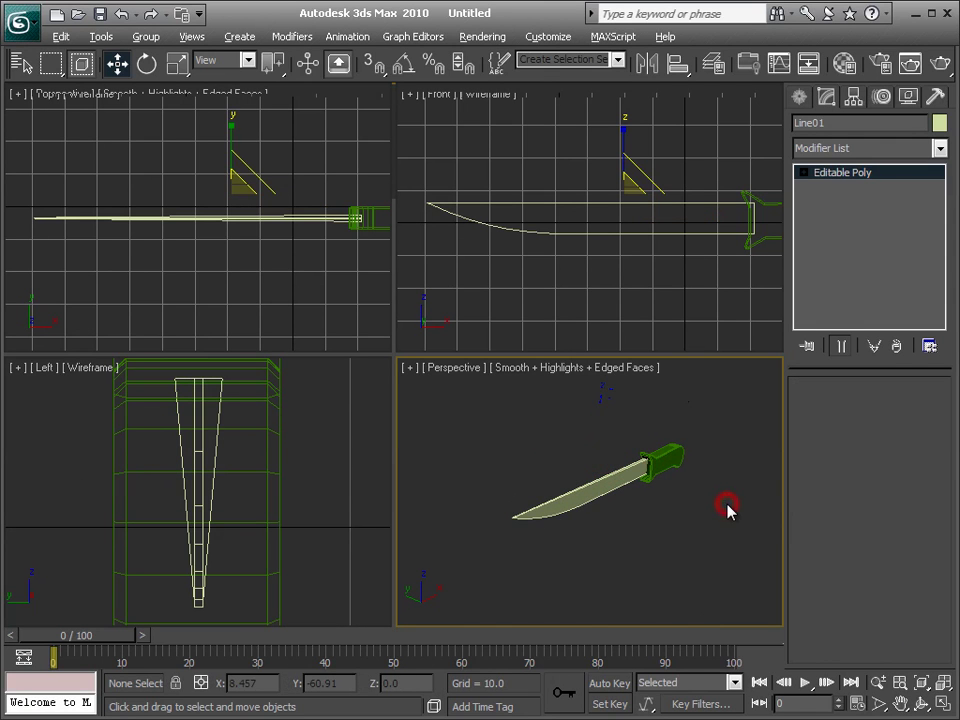
{"action": "key", "text": "F4"}
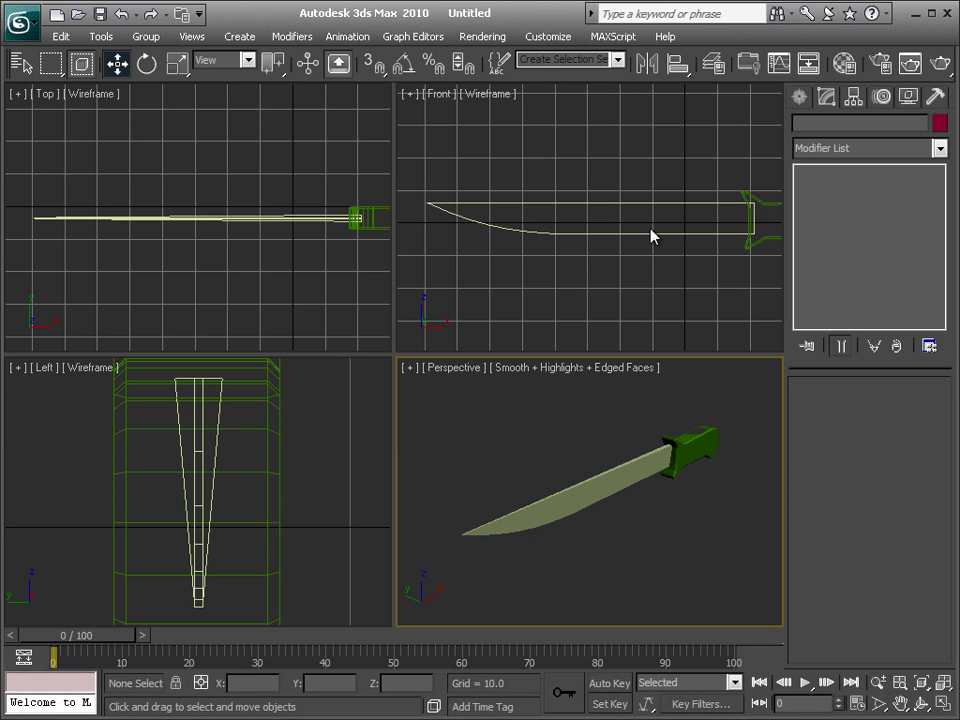
{"action": "left_click", "coordinate": [651, 228]}
{"action": "middle_click_drag", "start_coordinate": [720, 221], "coordinate": [549, 208]}
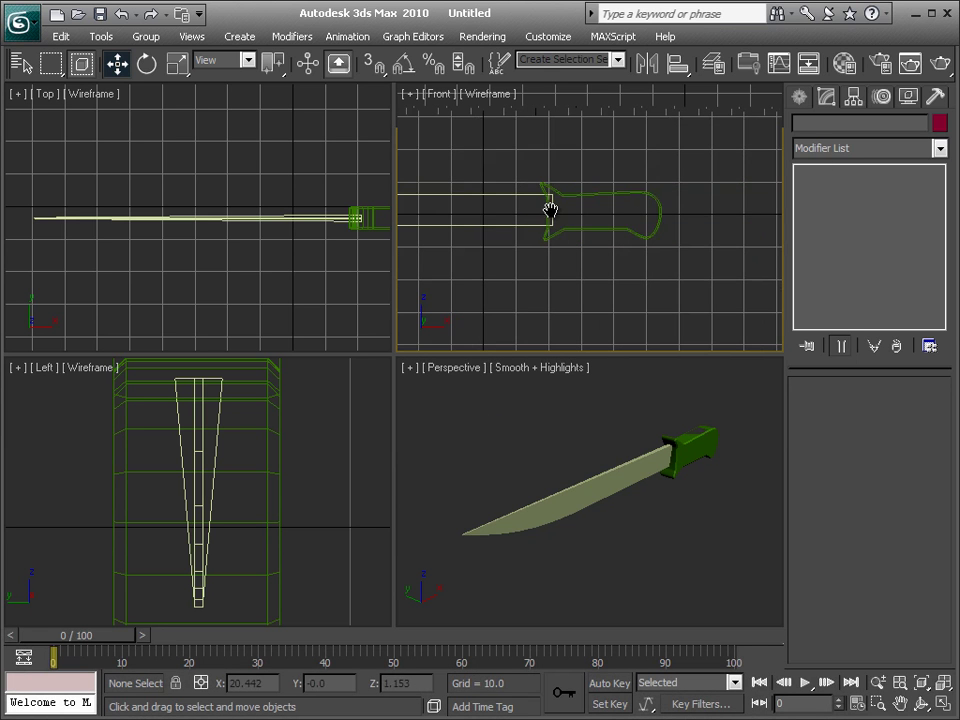
Choose the OilTank tool from Extended Primitives
{"action": "left_click", "coordinate": [800, 100]}
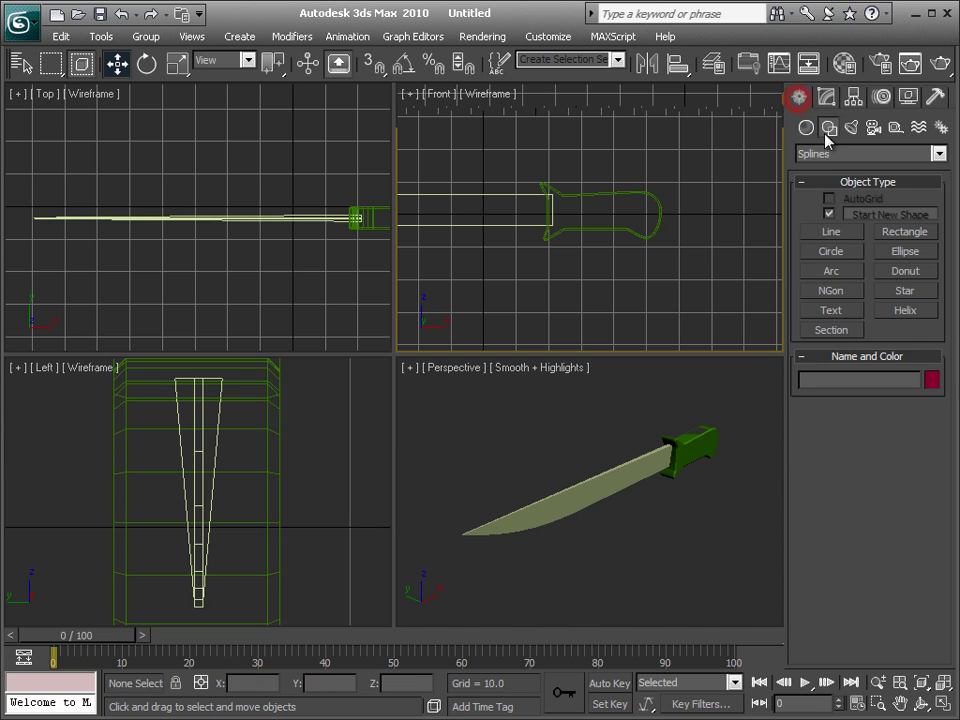
{"action": "left_click", "coordinate": [804, 126]}
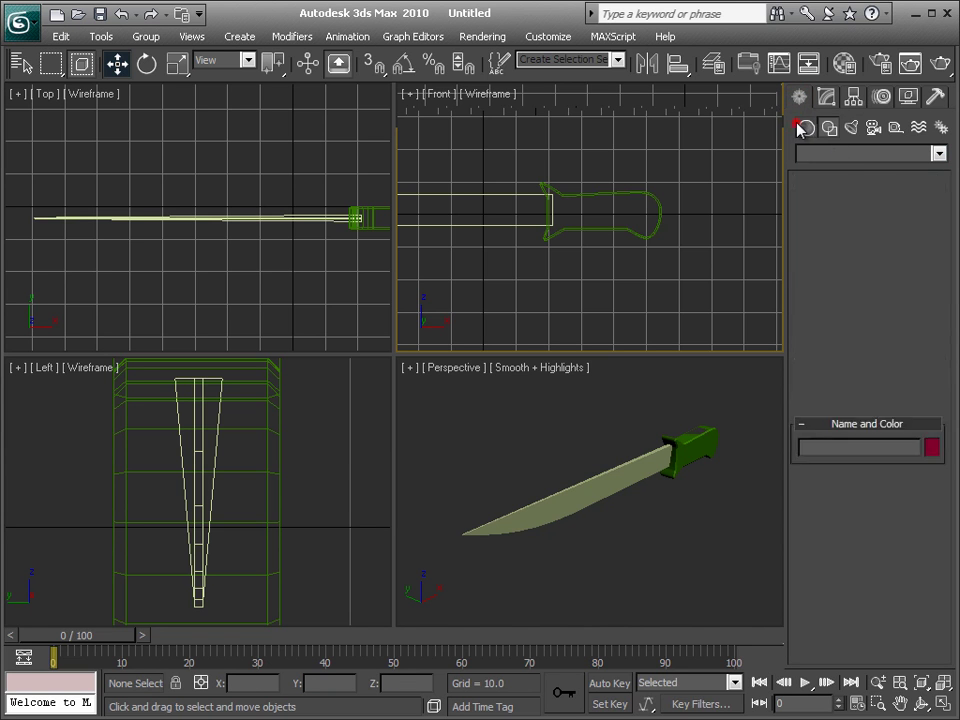
{"action": "left_click", "coordinate": [939, 153]}
{"action": "left_click", "coordinate": [926, 184]}
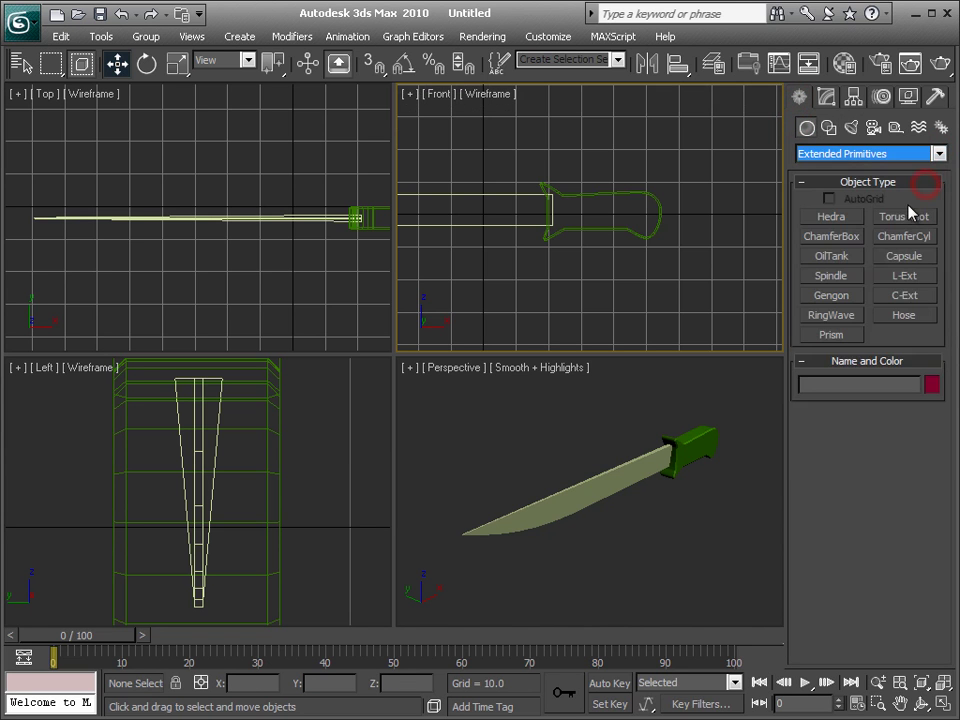
{"action": "left_click", "coordinate": [850, 257]}
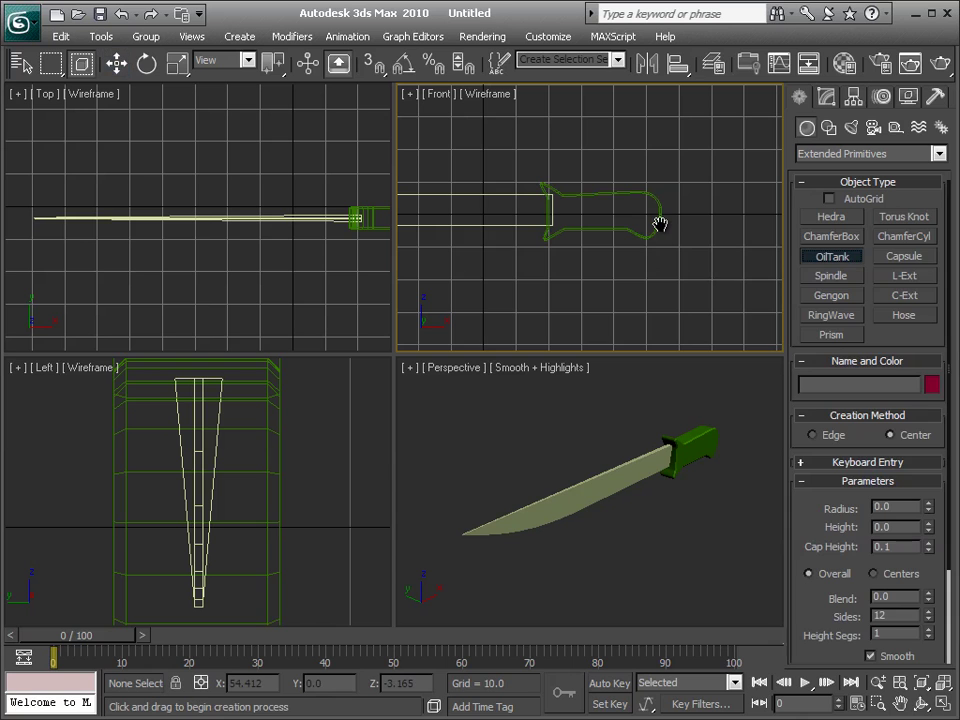
Draw OilTank01 at the handle's rounded end in the Front view
{"action": "middle_click_drag", "start_coordinate": [660, 223], "coordinate": [605, 236]}
{"action": "scroll", "coordinate": [605, 236], "scroll_direction": "up", "scroll_amount": 2}
{"action": "scroll", "coordinate": [604, 233], "scroll_direction": "up", "scroll_amount": 1}
{"action": "scroll", "coordinate": [601, 240], "scroll_direction": "up", "scroll_amount": 1}
{"action": "scroll", "coordinate": [583, 300], "scroll_direction": "up", "scroll_amount": 2}
{"action": "middle_click_drag", "start_coordinate": [577, 247], "coordinate": [655, 250]}
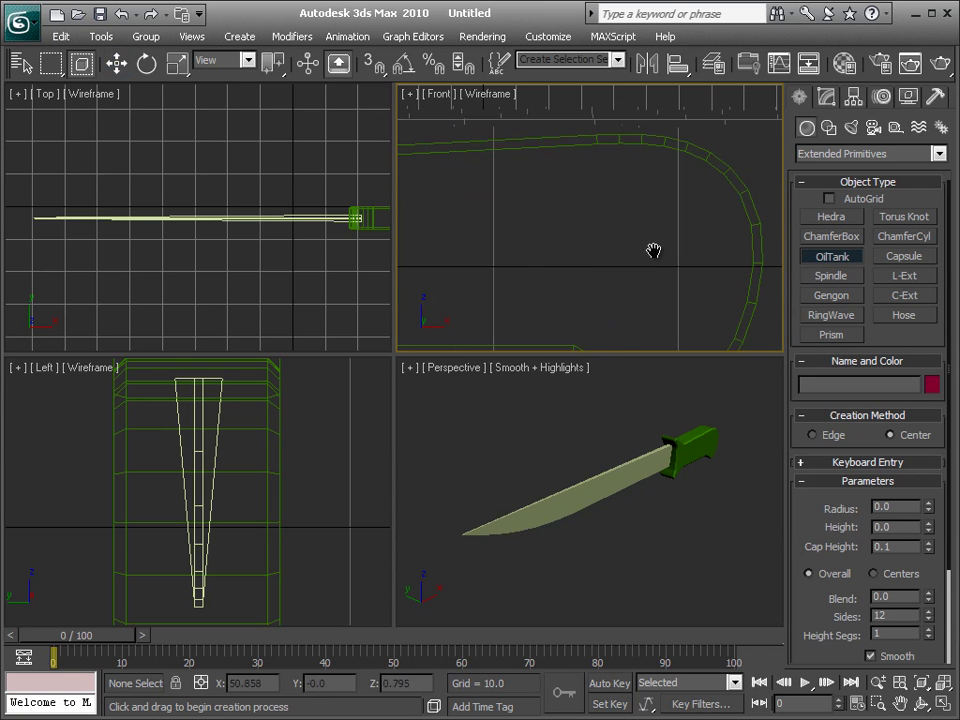
{"action": "left_click_drag", "start_coordinate": [545, 241], "coordinate": [556, 251]}
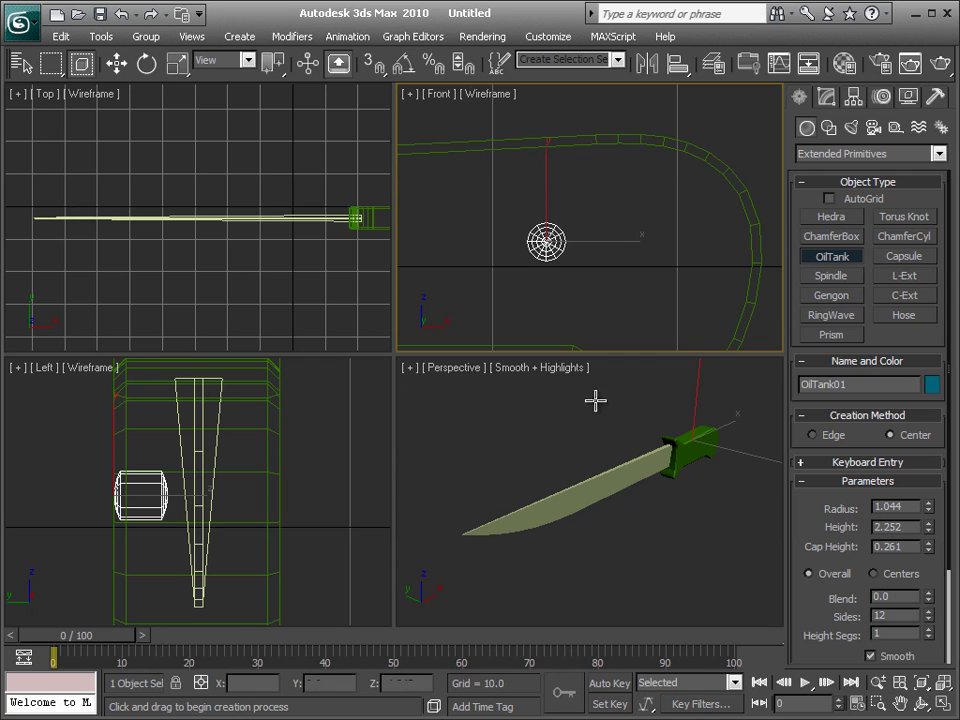
{"action": "middle_click_drag", "start_coordinate": [626, 219], "coordinate": [707, 196]}
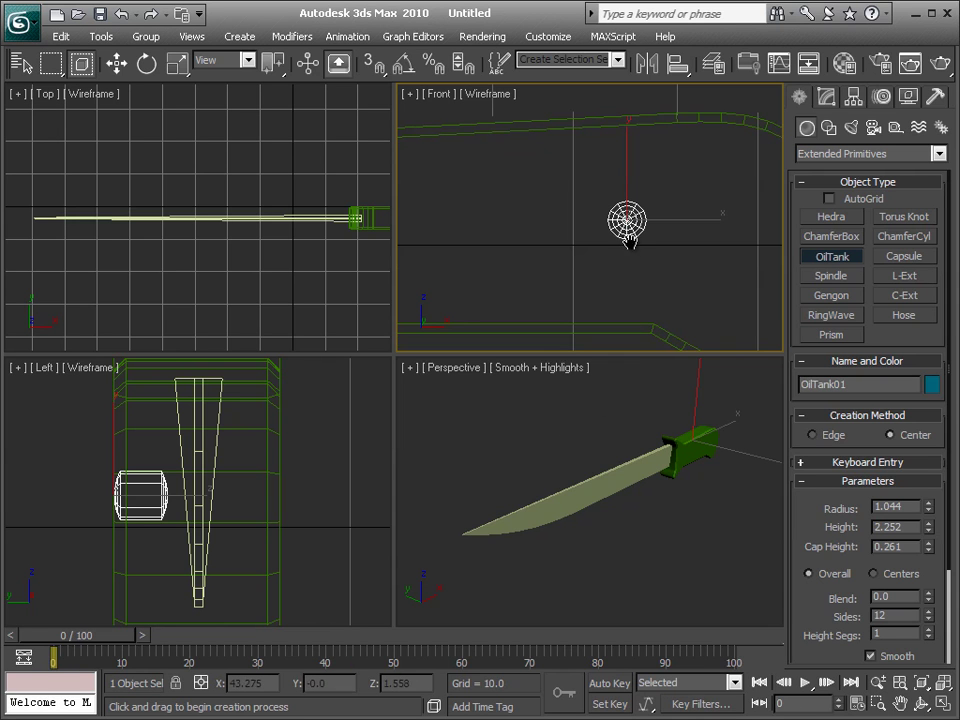
{"action": "right_click", "coordinate": [703, 475]}
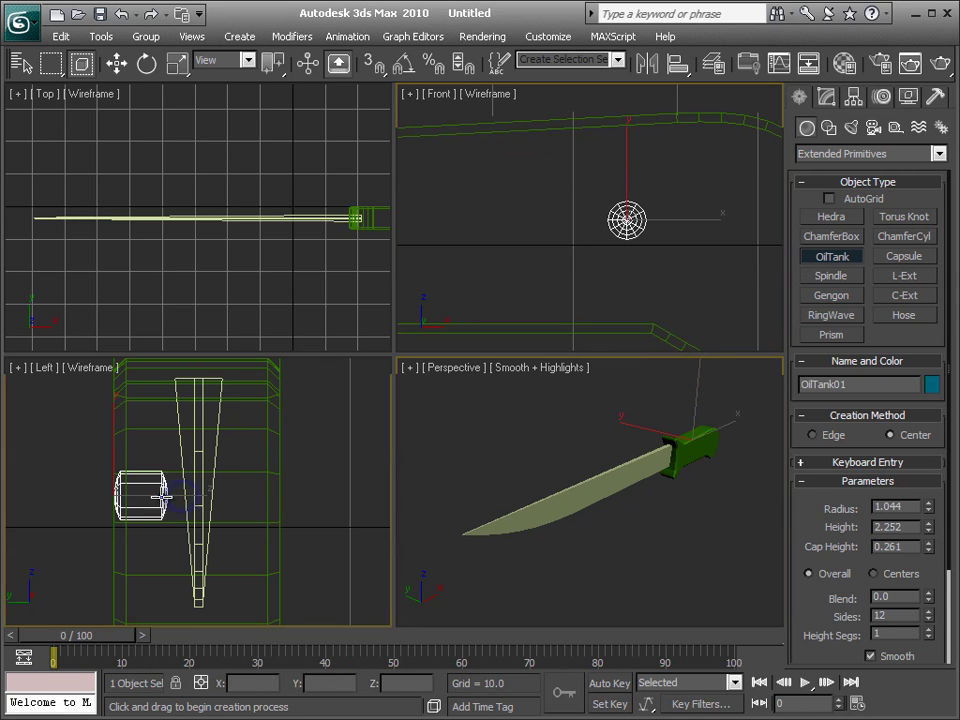
Move the oil tank onto the handle's side in the Left view and zoom to it
{"action": "left_click", "coordinate": [163, 503]}
{"action": "left_click_drag", "start_coordinate": [163, 503], "coordinate": [297, 495]}
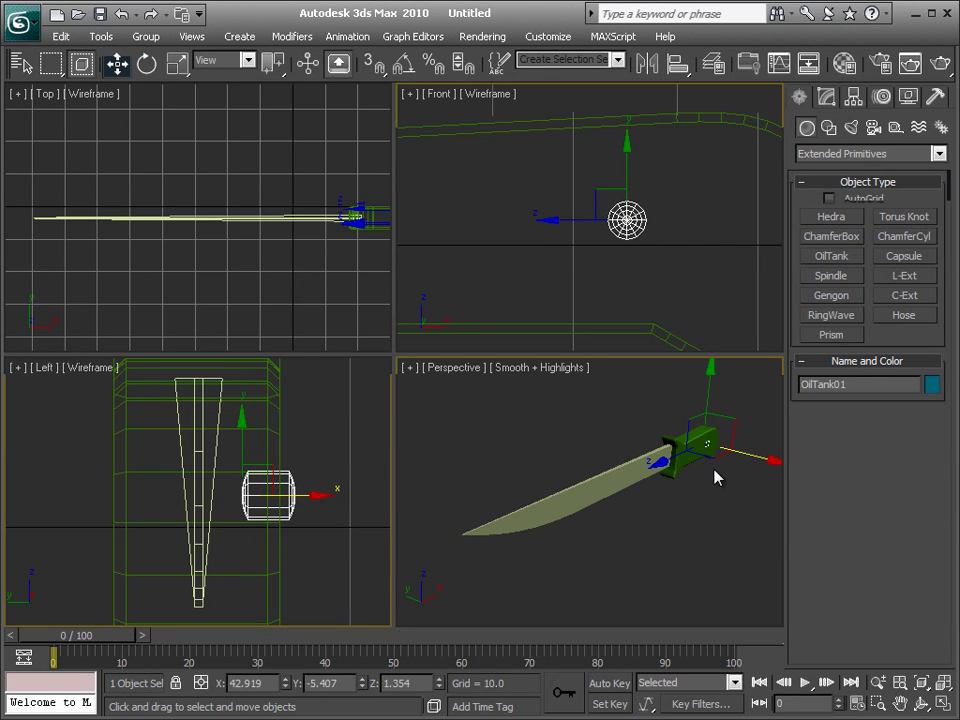
{"action": "key", "text": "z"}
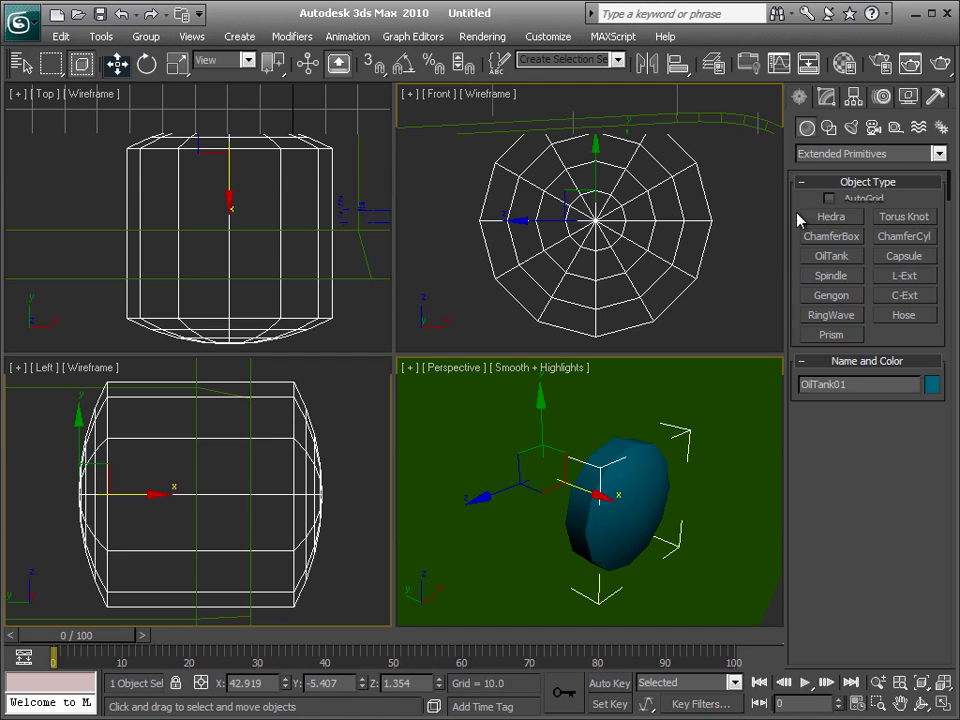
Set OilTank01's Sides to 32 and nudge it slightly up and left
{"action": "left_click", "coordinate": [826, 97]}
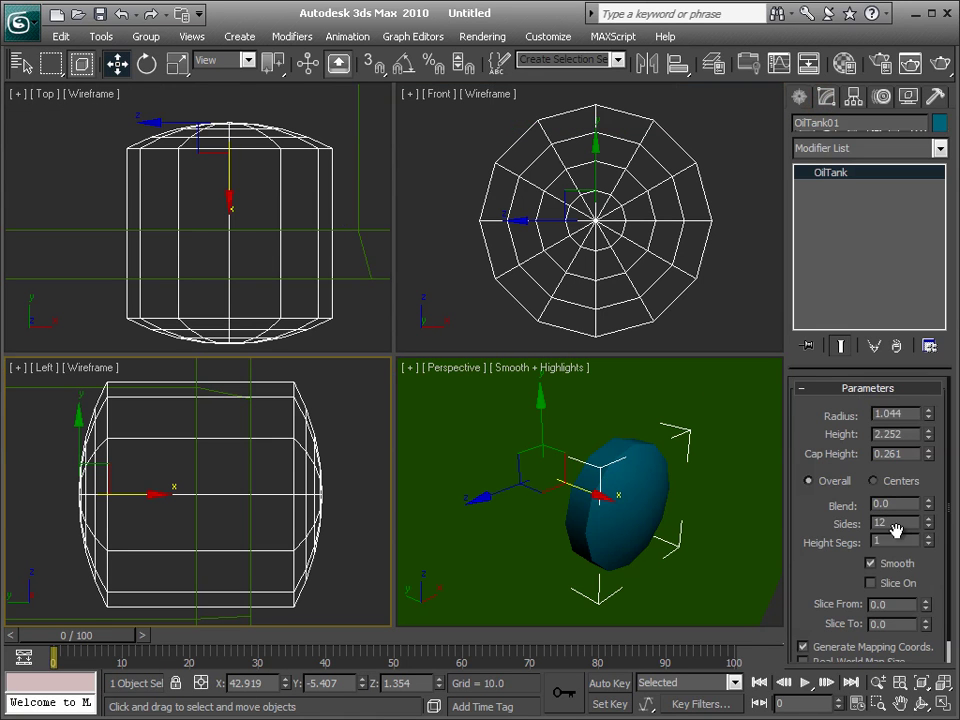
{"action": "double_click", "coordinate": [895, 523]}
{"action": "type", "text": "32"}
{"action": "key", "text": "Return"}
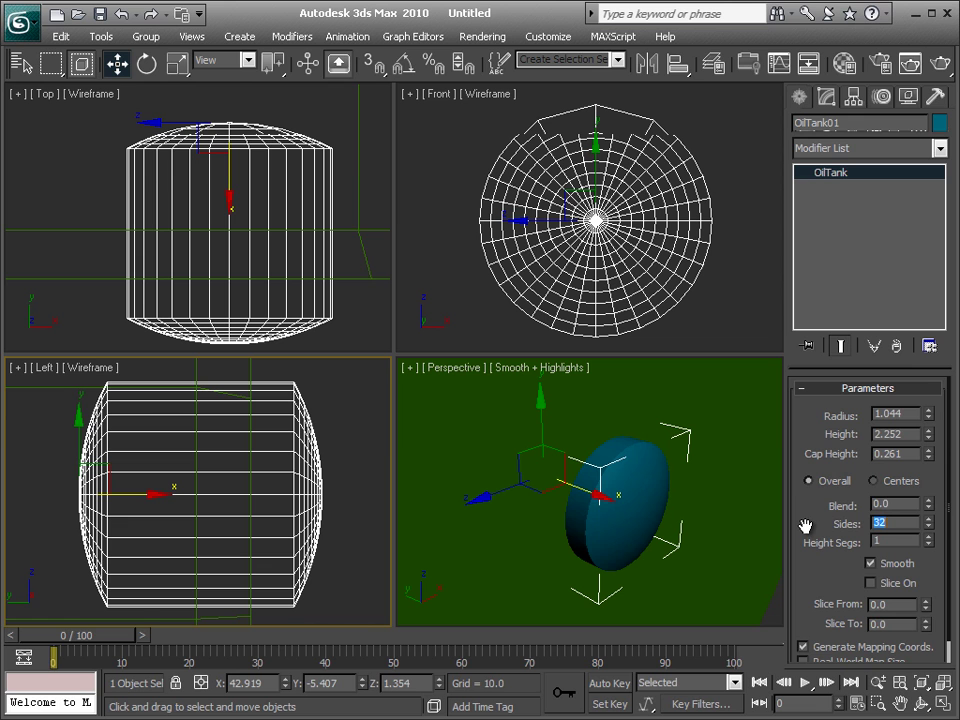
{"action": "left_click_drag", "start_coordinate": [637, 492], "coordinate": [504, 462]}
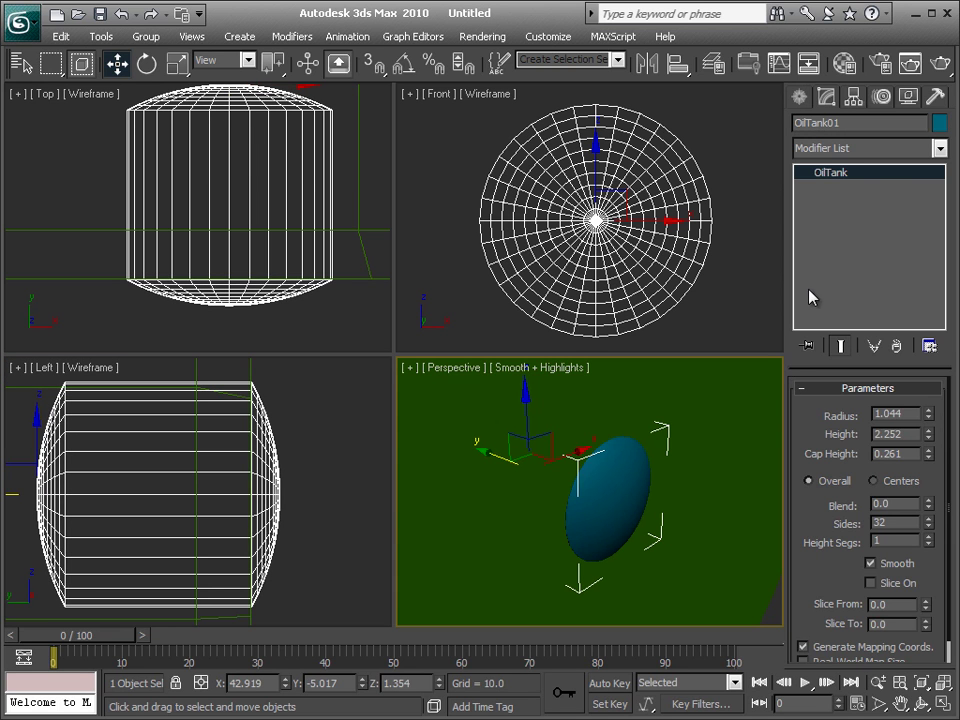
{"action": "left_click", "coordinate": [799, 96]}
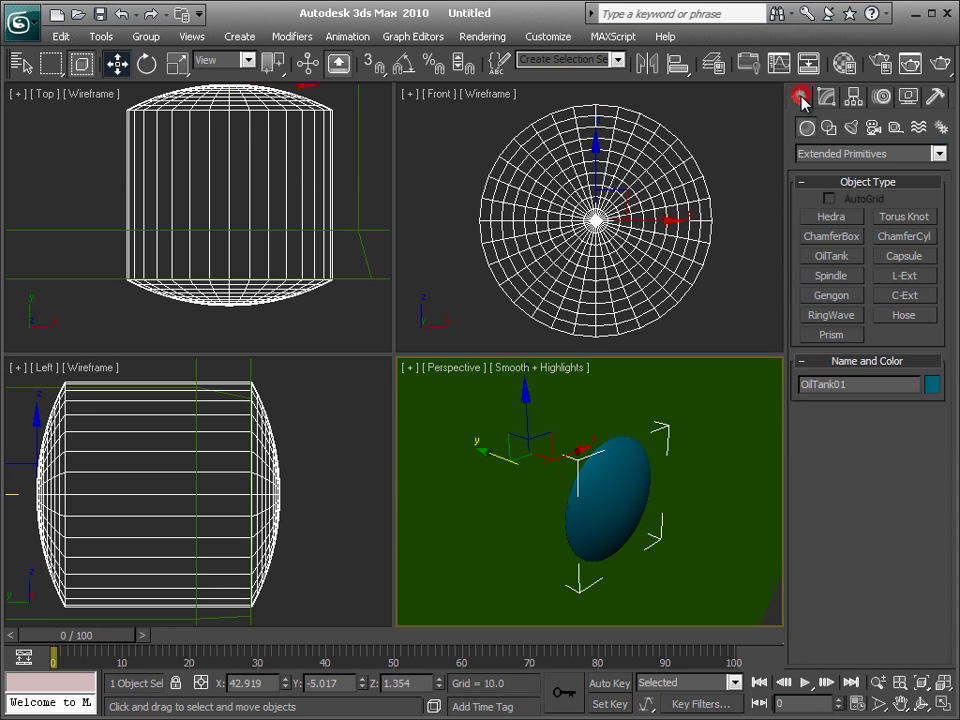
Create a thin flat standard-primitive box across the Front view
{"action": "left_click", "coordinate": [826, 154]}
{"action": "left_click", "coordinate": [826, 166]}
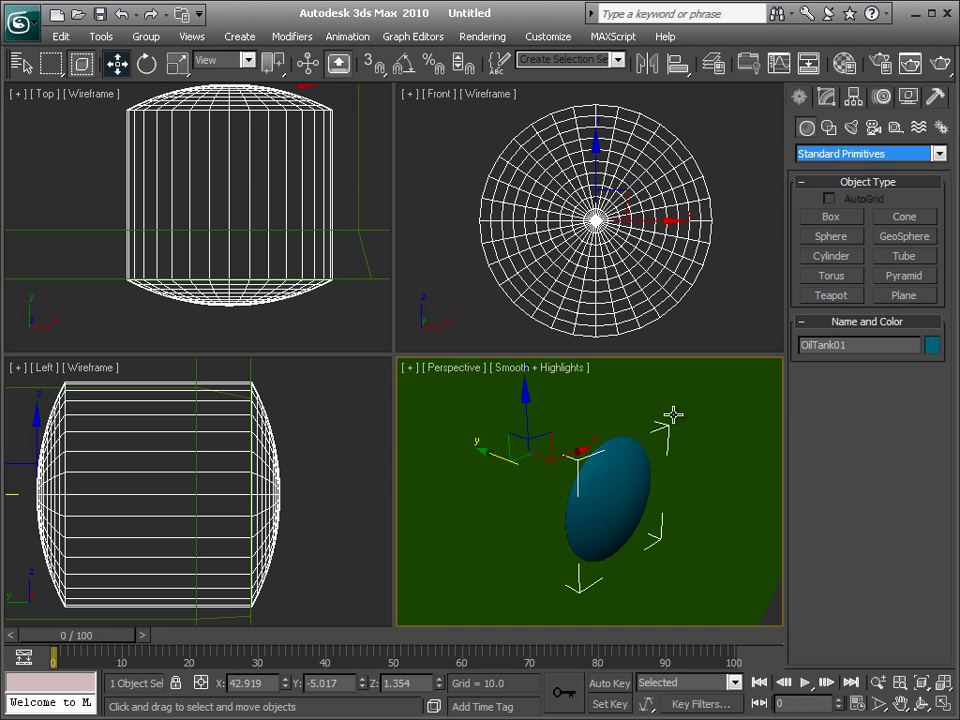
{"action": "left_click", "coordinate": [838, 218]}
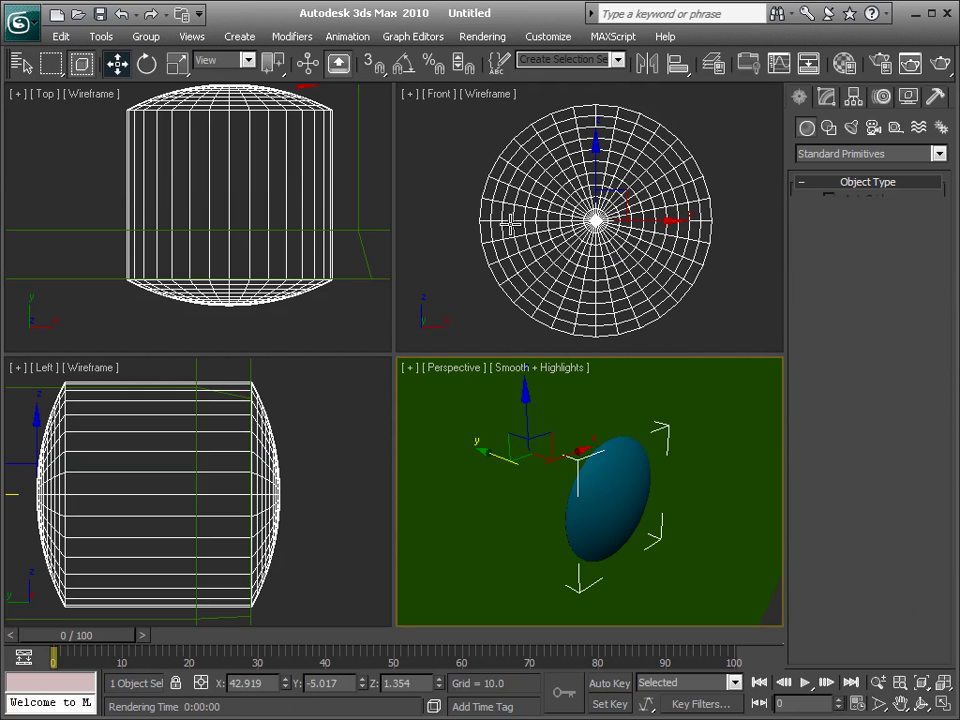
{"action": "mouse_move", "coordinate": [491, 213]}
{"action": "left_mouse_down"}
{"action": "mouse_move", "coordinate": [697, 218]}
{"action": "mouse_move", "coordinate": [697, 228]}
{"action": "left_mouse_up"}
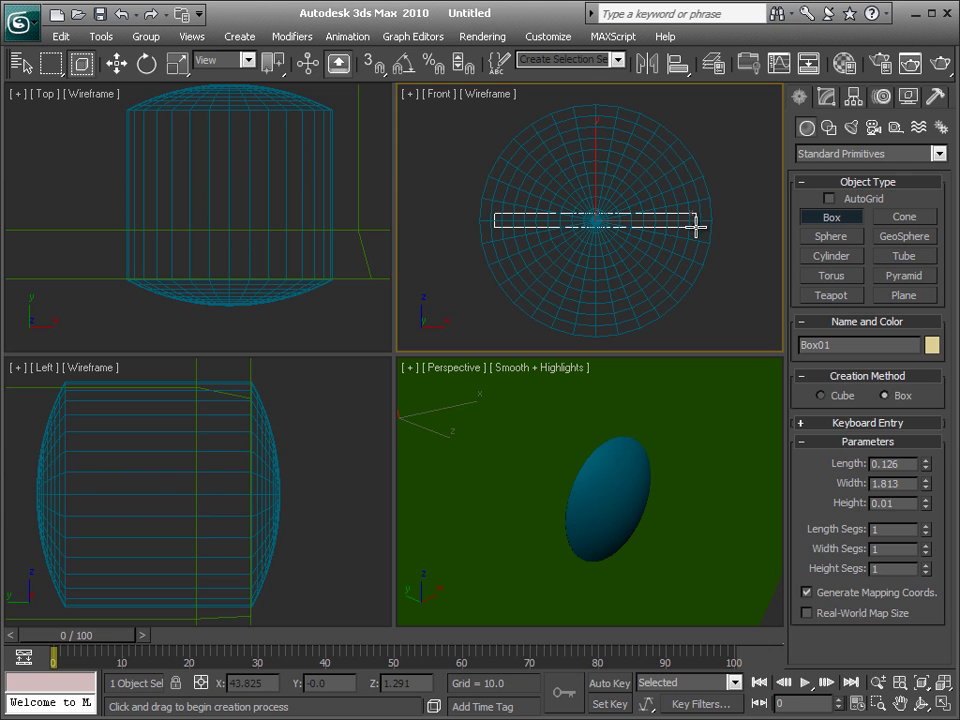
{"action": "left_click", "coordinate": [670, 186]}
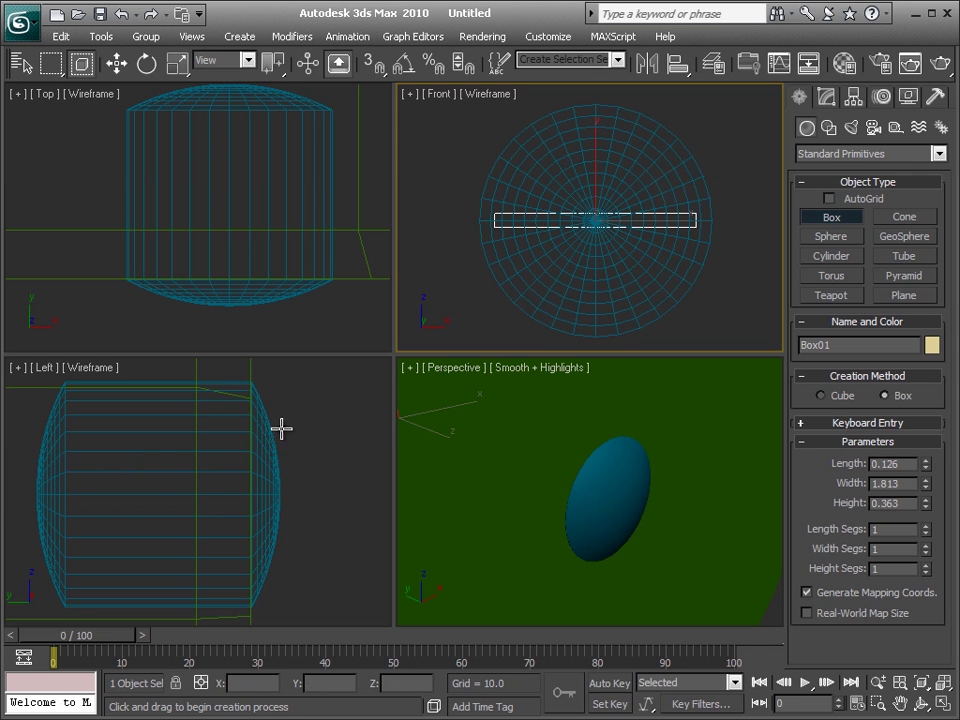
Move the box down in the Top view and into the tank's rounded edge in the Left view
{"action": "right_click", "coordinate": [274, 304]}
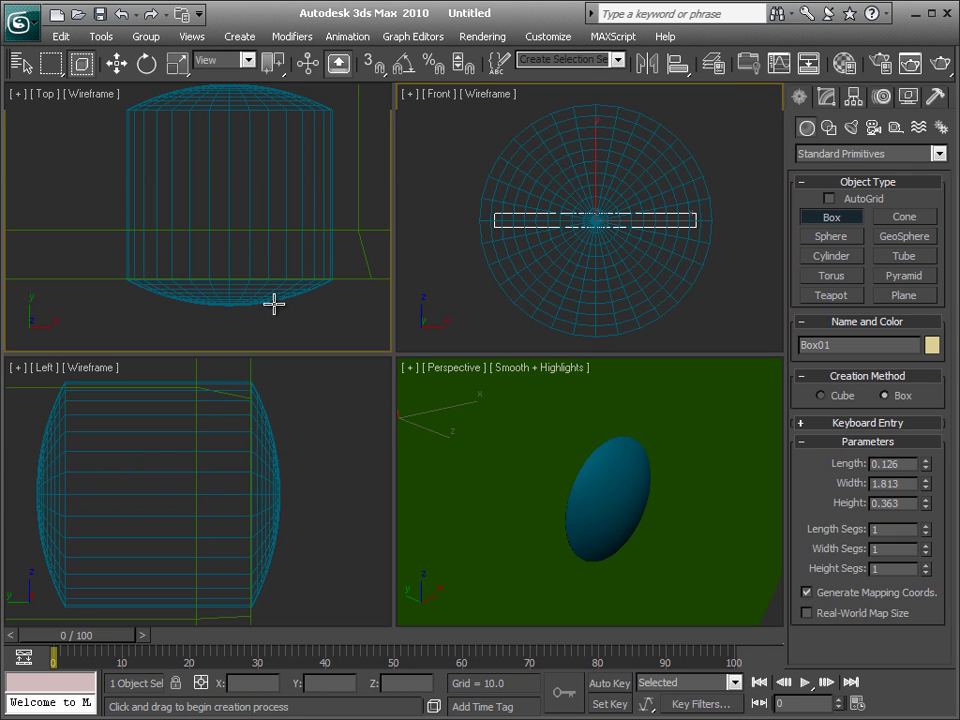
{"action": "scroll", "coordinate": [274, 304], "scroll_direction": "down", "scroll_amount": 2}
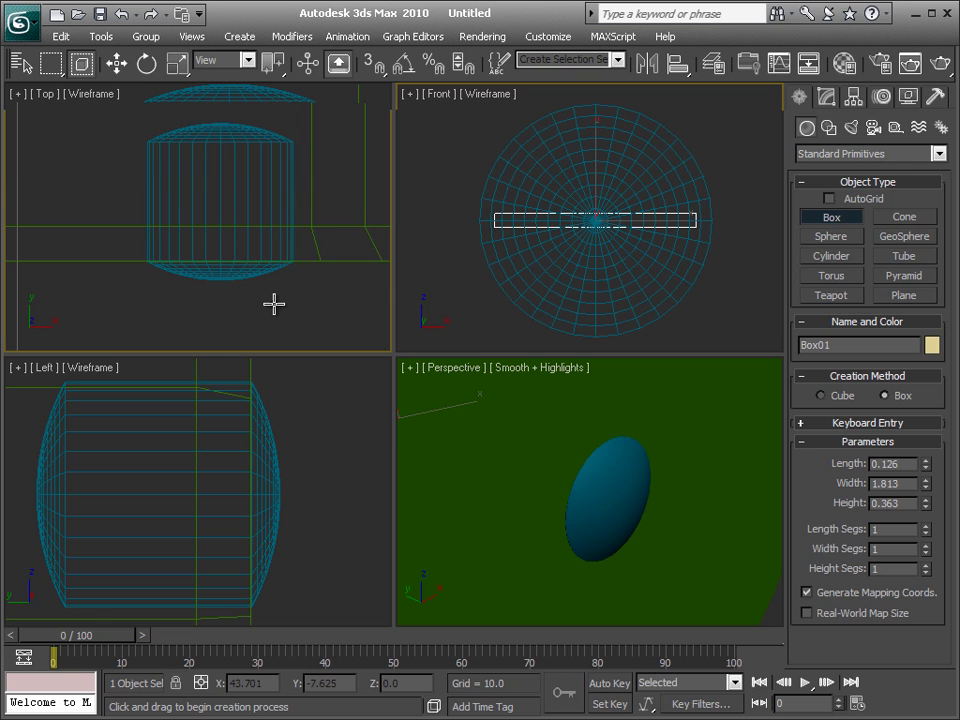
{"action": "scroll", "coordinate": [274, 304], "scroll_direction": "down", "scroll_amount": 2}
{"action": "scroll", "coordinate": [274, 304], "scroll_direction": "down", "scroll_amount": 1}
{"action": "scroll", "coordinate": [274, 304], "scroll_direction": "down", "scroll_amount": 2}
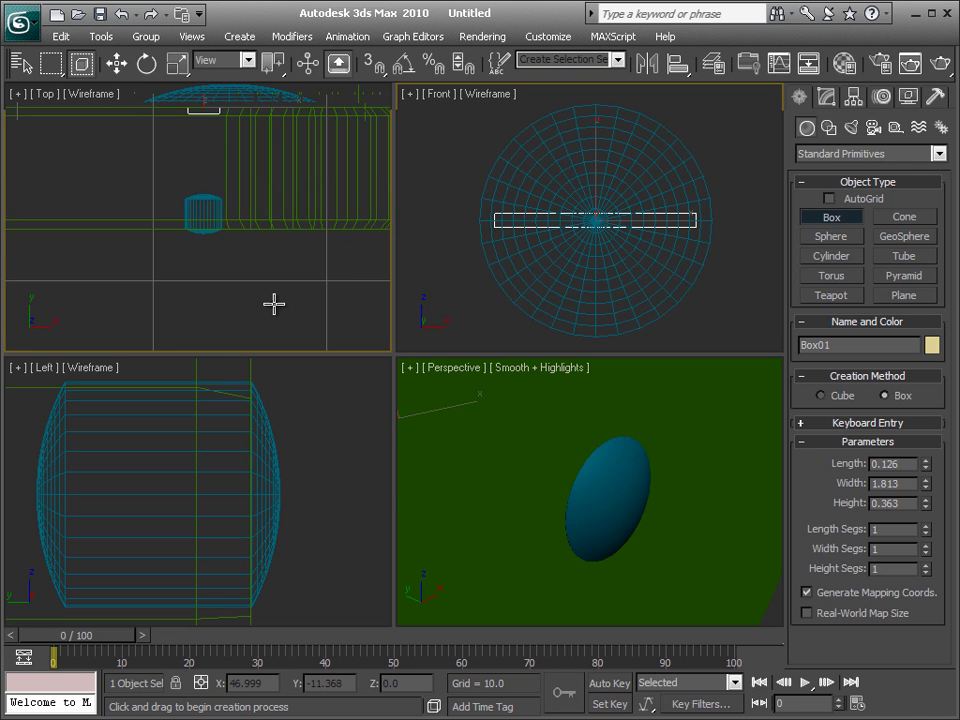
{"action": "key", "text": "w"}
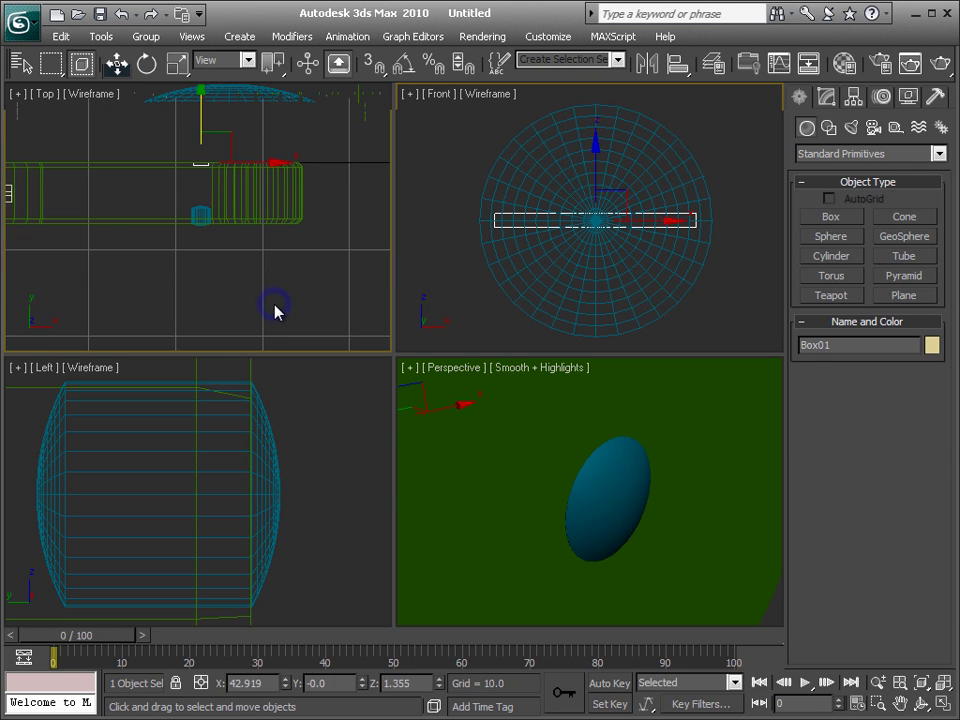
{"action": "left_click_drag", "start_coordinate": [201, 122], "coordinate": [201, 180]}
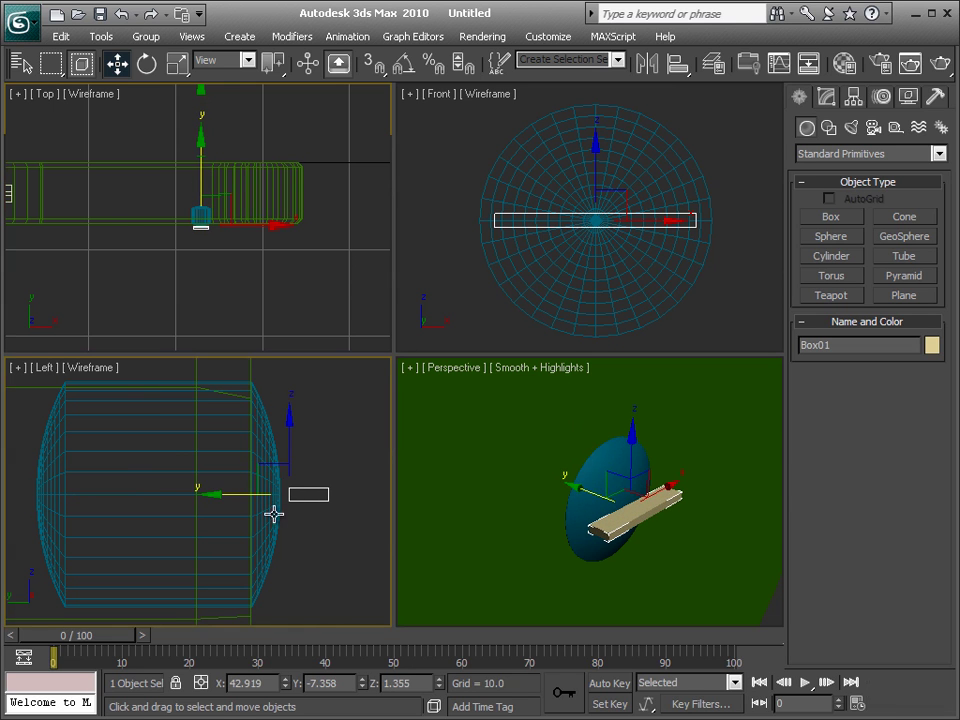
{"action": "right_click", "coordinate": [245, 498]}
{"action": "left_click_drag", "start_coordinate": [346, 494], "coordinate": [318, 494]}
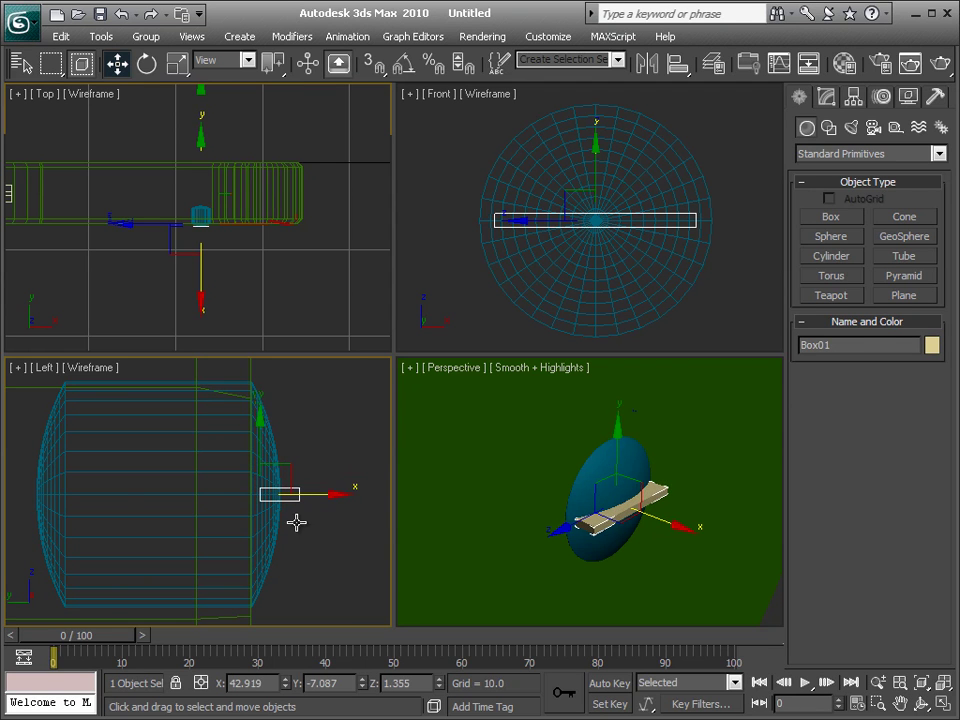
{"action": "left_click", "coordinate": [272, 532]}
Boolean-subtract Box01 from OilTank01 to cut a screw-head slot across it
{"action": "left_click", "coordinate": [838, 156]}
{"action": "left_click", "coordinate": [838, 193]}
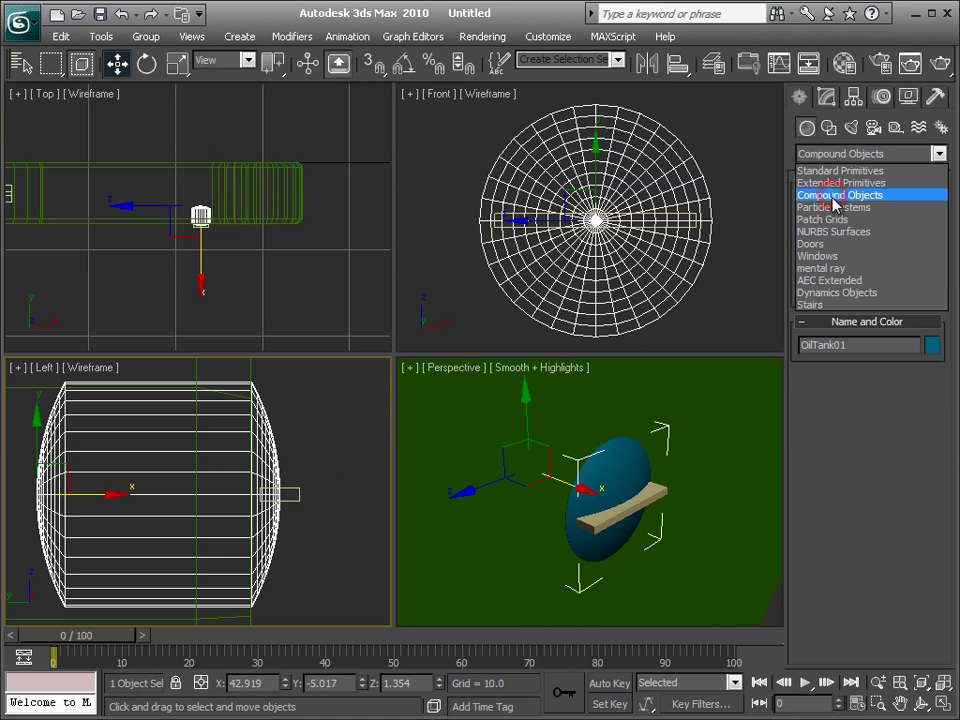
{"action": "left_click", "coordinate": [845, 280]}
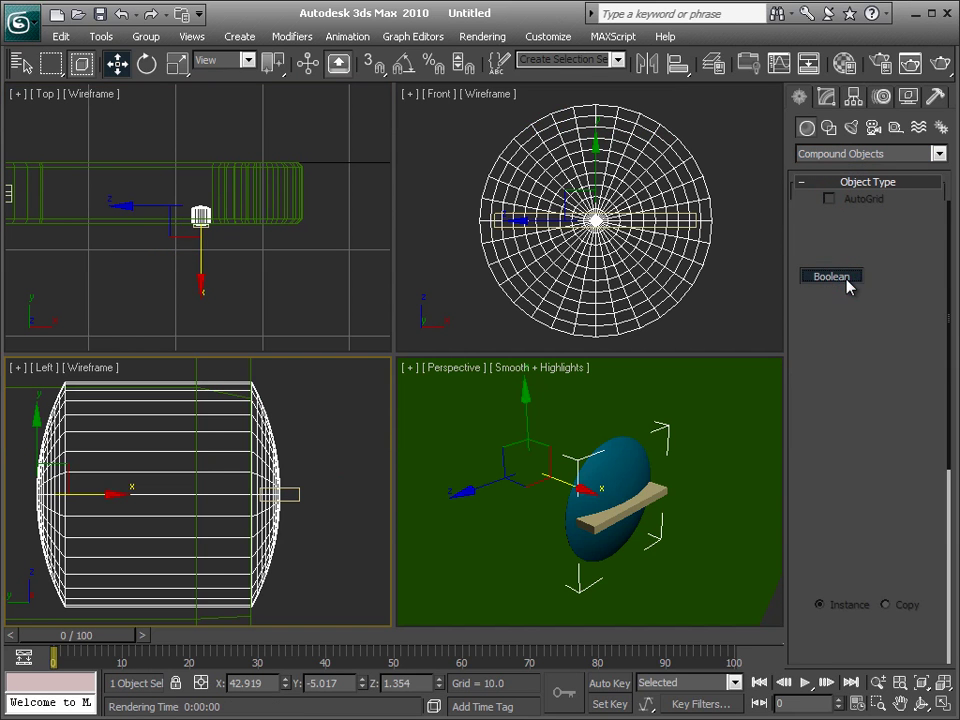
{"action": "left_click", "coordinate": [849, 421]}
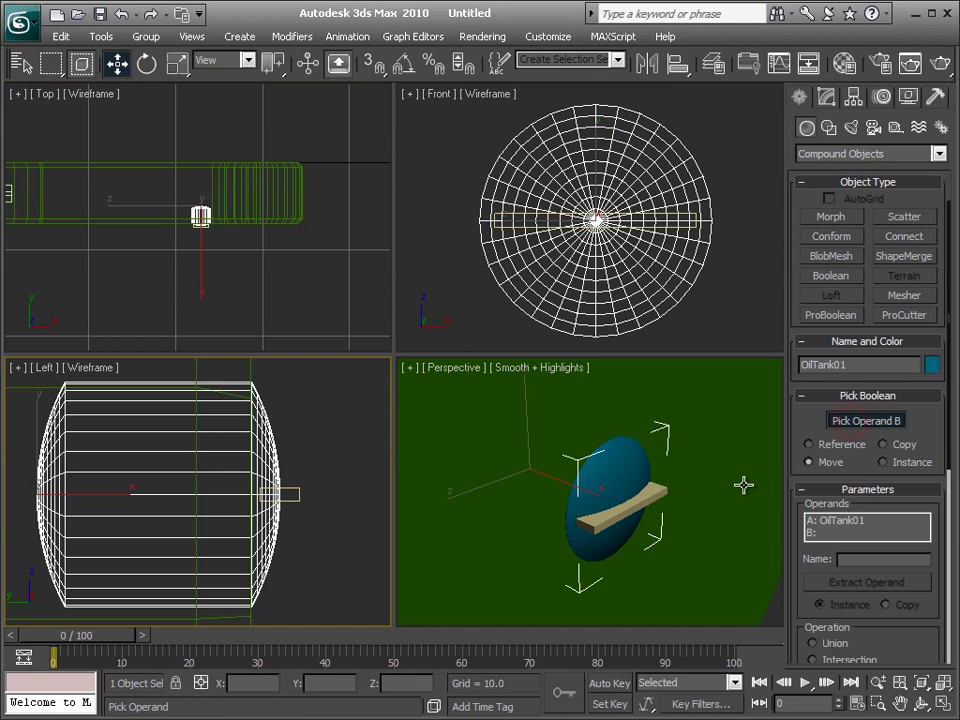
{"action": "left_click", "coordinate": [600, 520]}
{"action": "mouse_move", "coordinate": [636, 514]}
{"action": "middle_mouse_down", "text": "alt"}
{"action": "mouse_move", "coordinate": [628, 484]}
{"action": "mouse_move", "coordinate": [600, 462]}
{"action": "mouse_move", "coordinate": [529, 456]}
{"action": "mouse_move", "coordinate": [536, 399]}
{"action": "mouse_move", "coordinate": [566, 394]}
{"action": "mouse_move", "coordinate": [626, 439]}
{"action": "mouse_move", "coordinate": [690, 400]}
{"action": "middle_mouse_up", "text": "alt"}
{"action": "right_click", "coordinate": [613, 221]}
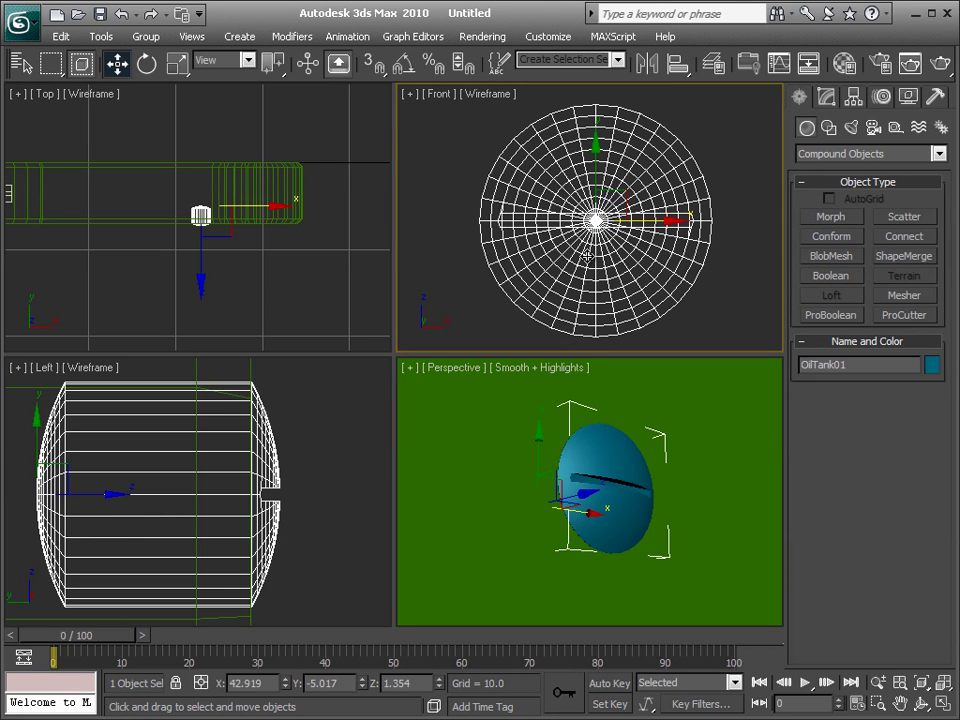
Shift-drag the slotted rivet left to make 3 instanced copies along the handle
{"action": "scroll", "coordinate": [527, 249], "scroll_direction": "down", "scroll_amount": 3}
{"action": "scroll", "coordinate": [527, 249], "scroll_direction": "down", "scroll_amount": 2}
{"action": "scroll", "coordinate": [527, 249], "scroll_direction": "down", "scroll_amount": 2}
{"action": "scroll", "coordinate": [527, 249], "scroll_direction": "down", "scroll_amount": 2}
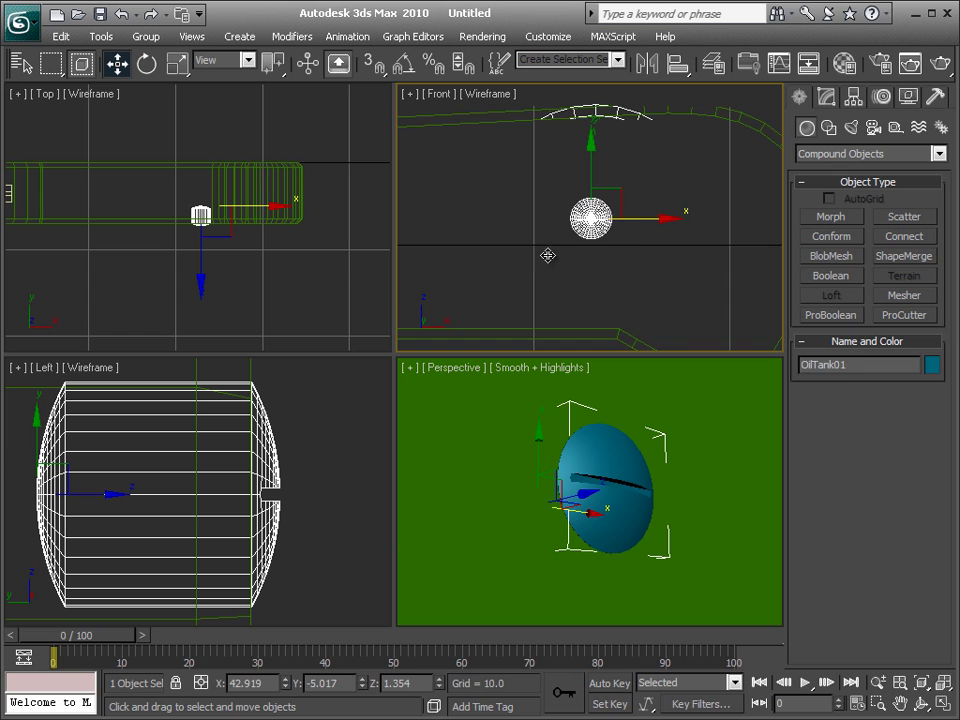
{"action": "scroll", "coordinate": [548, 255], "scroll_direction": "down", "scroll_amount": 2}
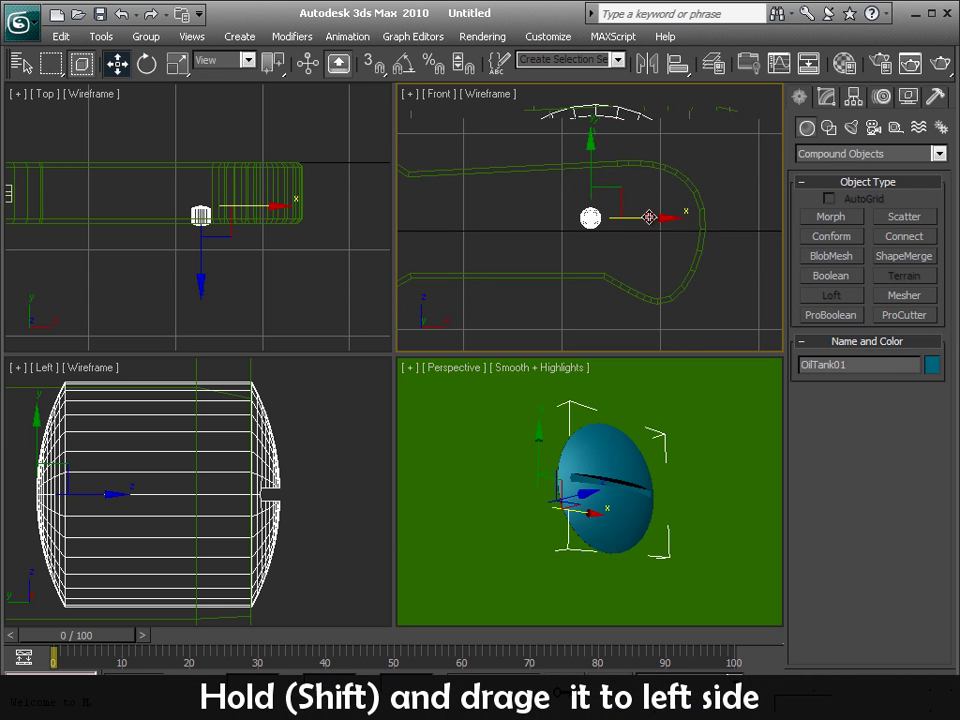
{"action": "left_click_drag", "start_coordinate": [649, 217], "coordinate": [600, 217], "text": "shift"}
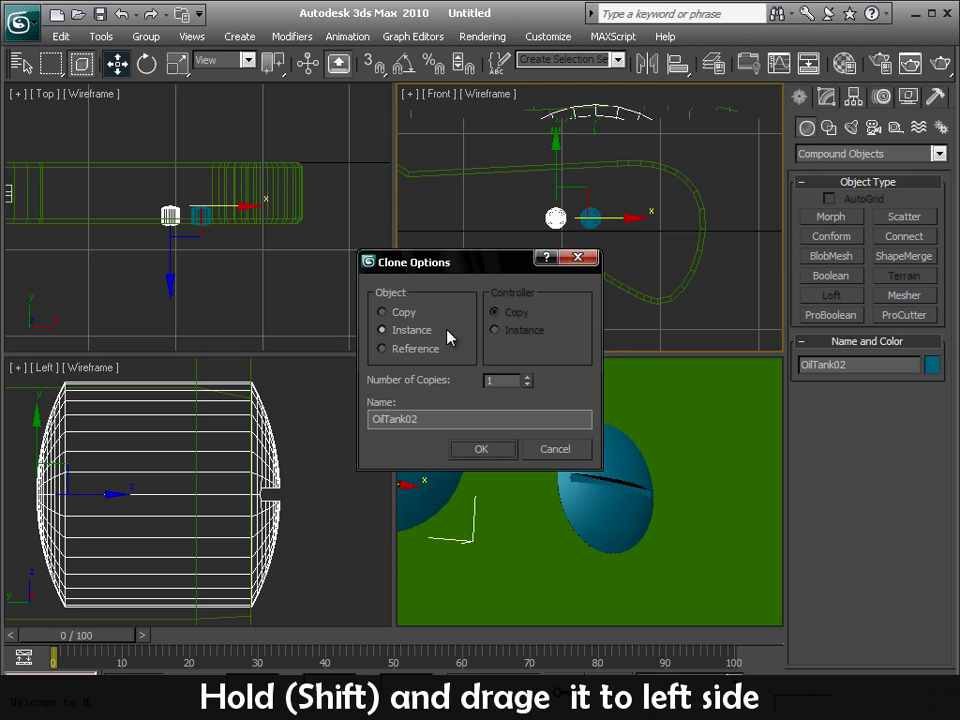
{"action": "type", "text": "3"}
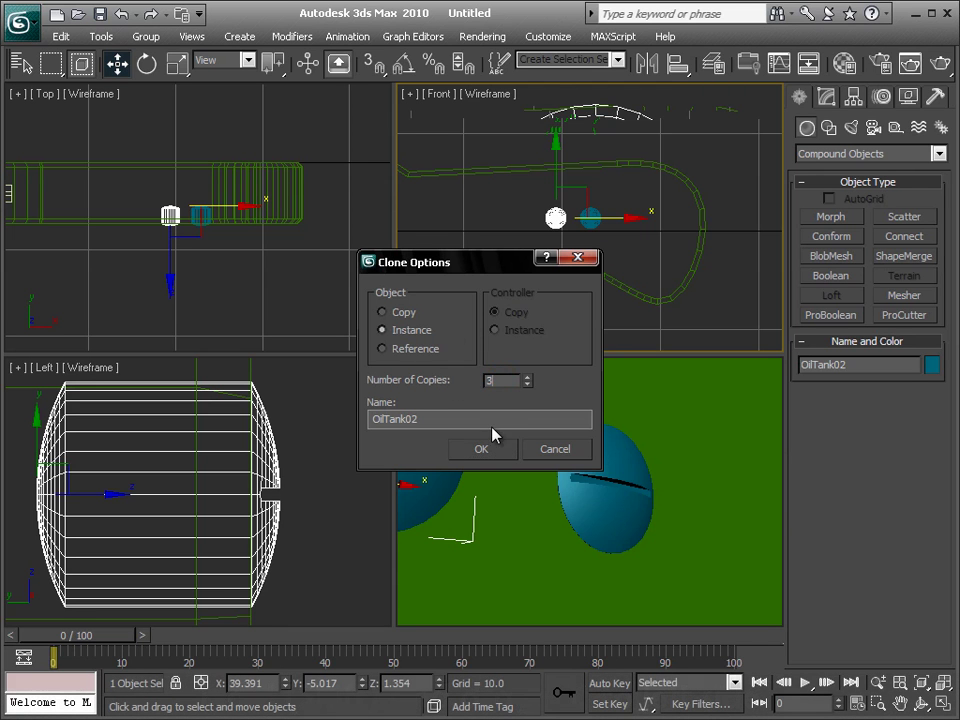
{"action": "left_click", "coordinate": [484, 450]}
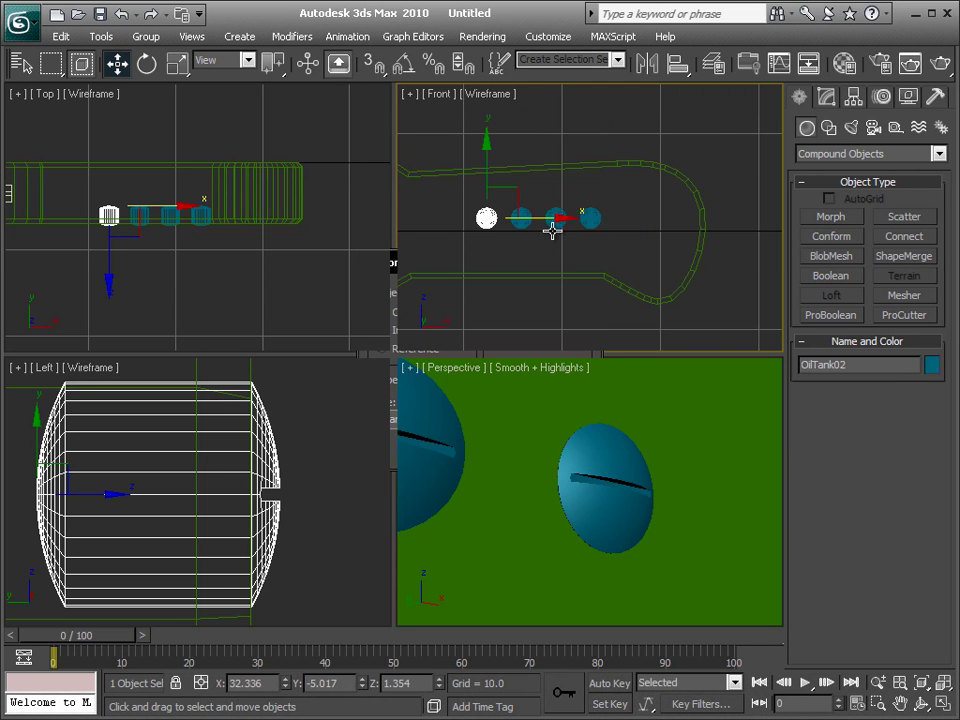
{"action": "middle_click_drag", "start_coordinate": [580, 232], "coordinate": [695, 221]}
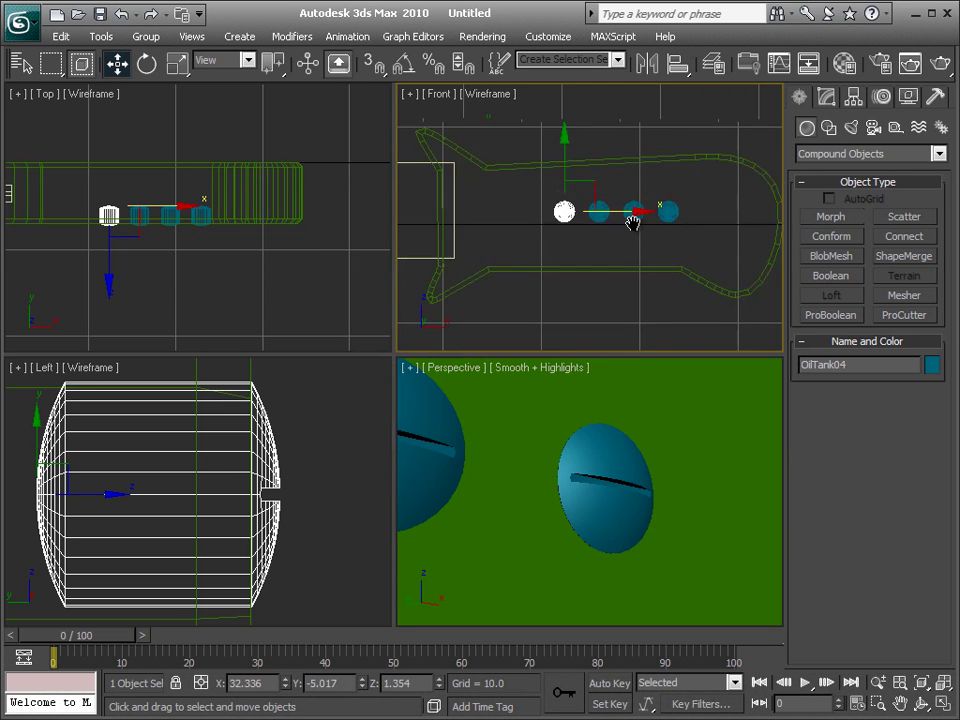
{"action": "middle_click", "coordinate": [572, 443]}
{"action": "scroll", "coordinate": [572, 443], "scroll_direction": "down", "scroll_amount": 5}
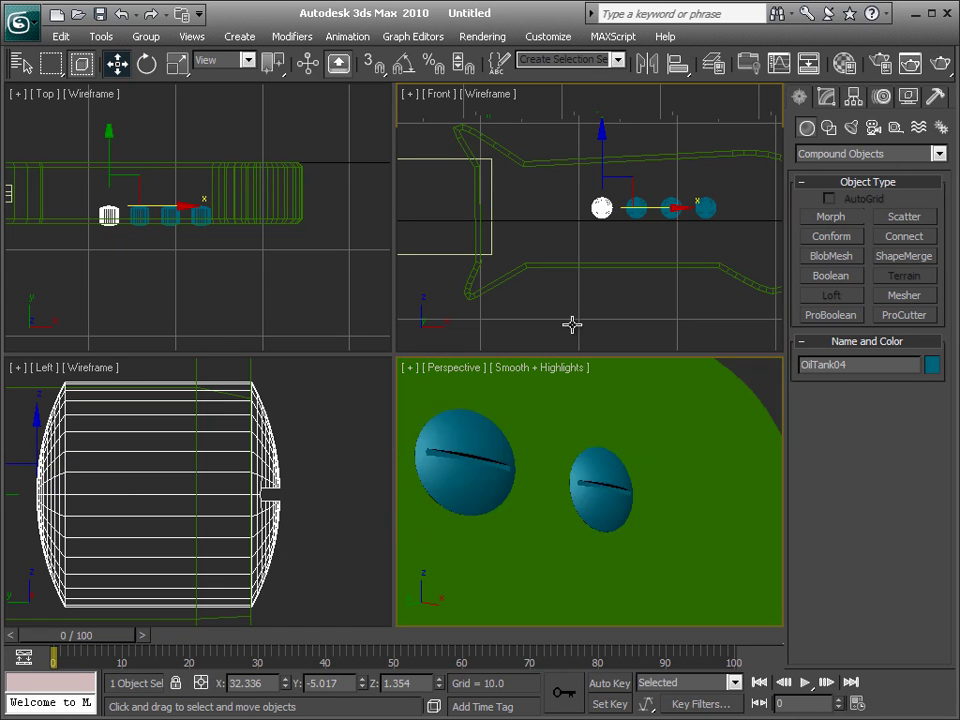
{"action": "middle_click", "coordinate": [603, 311]}
Orbit the Perspective view and box-select the blade, handle and four rivets
{"action": "left_click", "coordinate": [603, 311]}
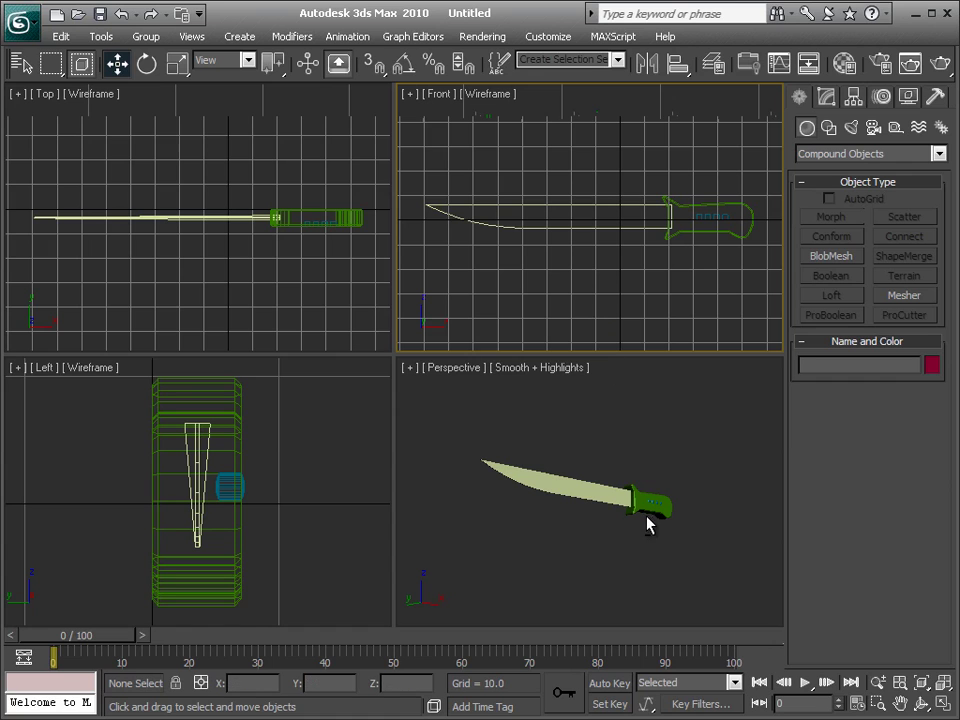
{"action": "left_click", "coordinate": [630, 528]}
{"action": "mouse_move", "coordinate": [628, 514]}
{"action": "middle_mouse_down", "text": "alt"}
{"action": "mouse_move", "coordinate": [647, 572]}
{"action": "mouse_move", "coordinate": [662, 574]}
{"action": "middle_mouse_up", "text": "alt"}
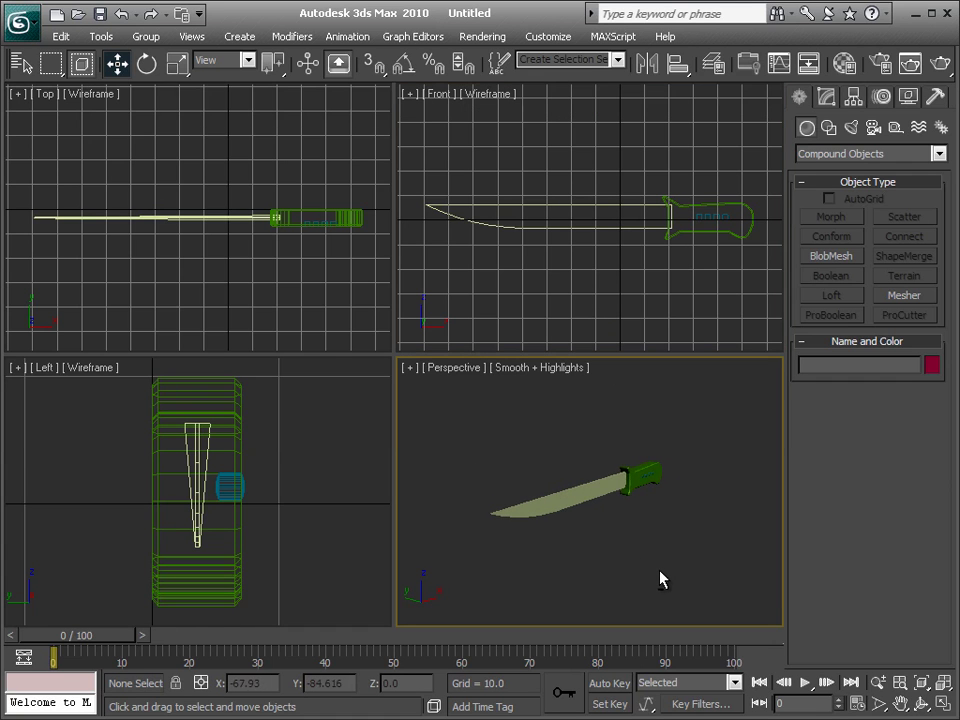
{"action": "middle_click_drag", "start_coordinate": [664, 521], "coordinate": [693, 483], "text": "alt"}
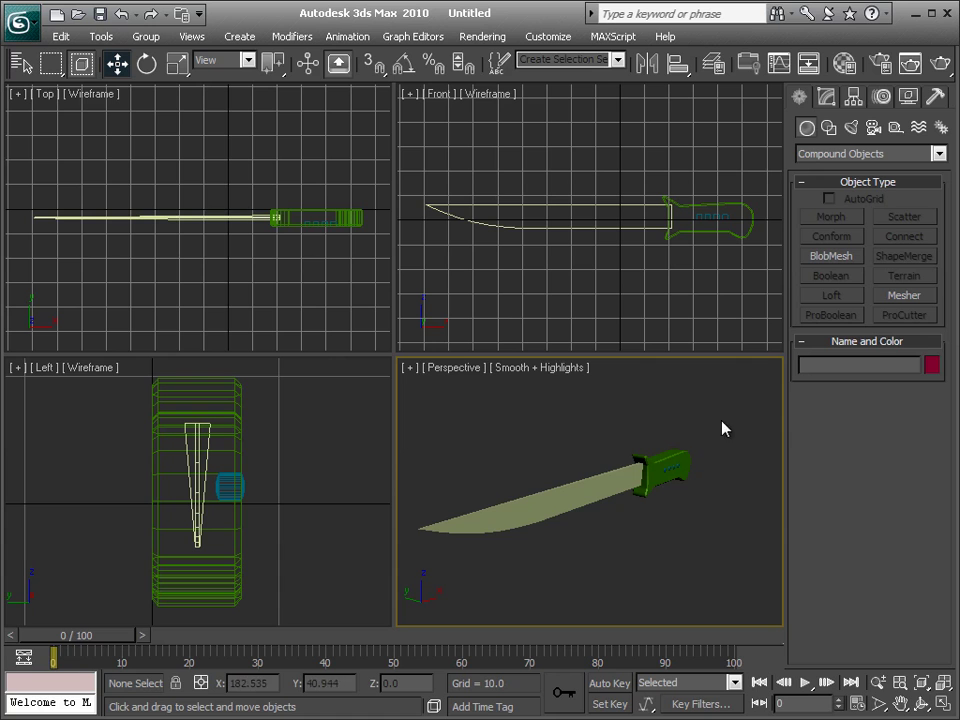
{"action": "left_click_drag", "start_coordinate": [720, 411], "coordinate": [401, 577]}
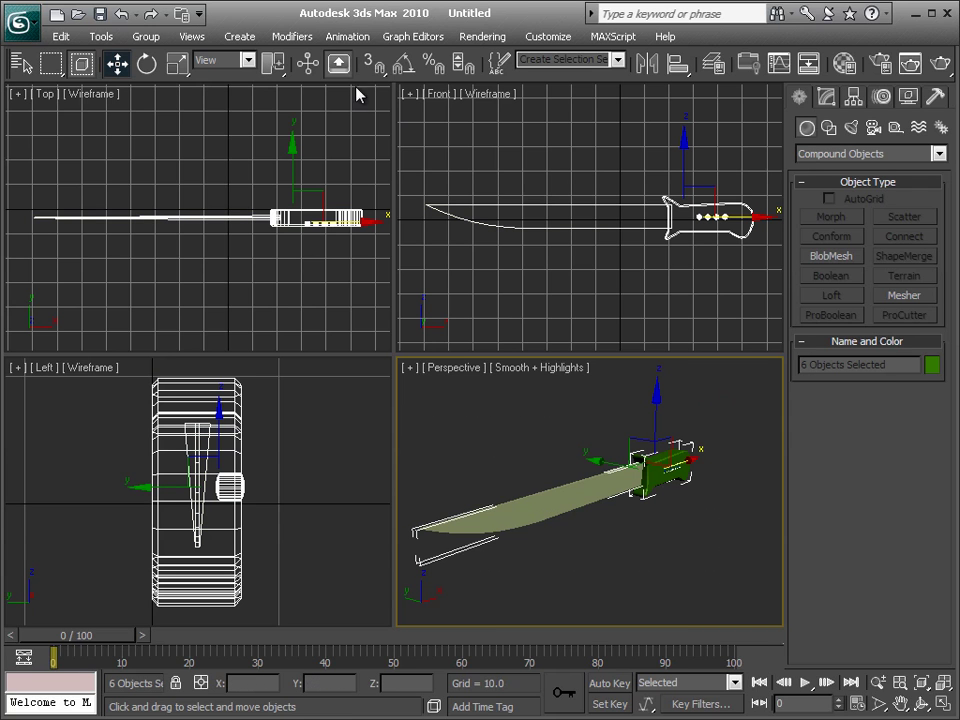
With Angle Snap on, rotate all six knife parts −90° about X to lie flat
{"action": "left_click", "coordinate": [405, 63]}
{"action": "left_click", "coordinate": [148, 63]}
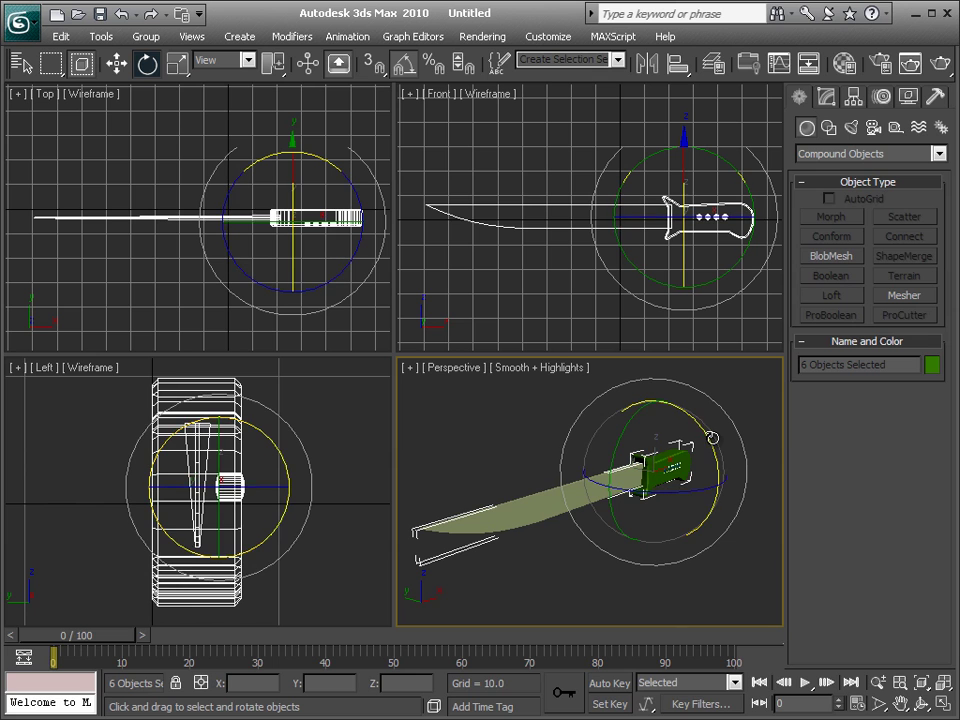
{"action": "left_click_drag", "start_coordinate": [686, 413], "coordinate": [670, 366]}
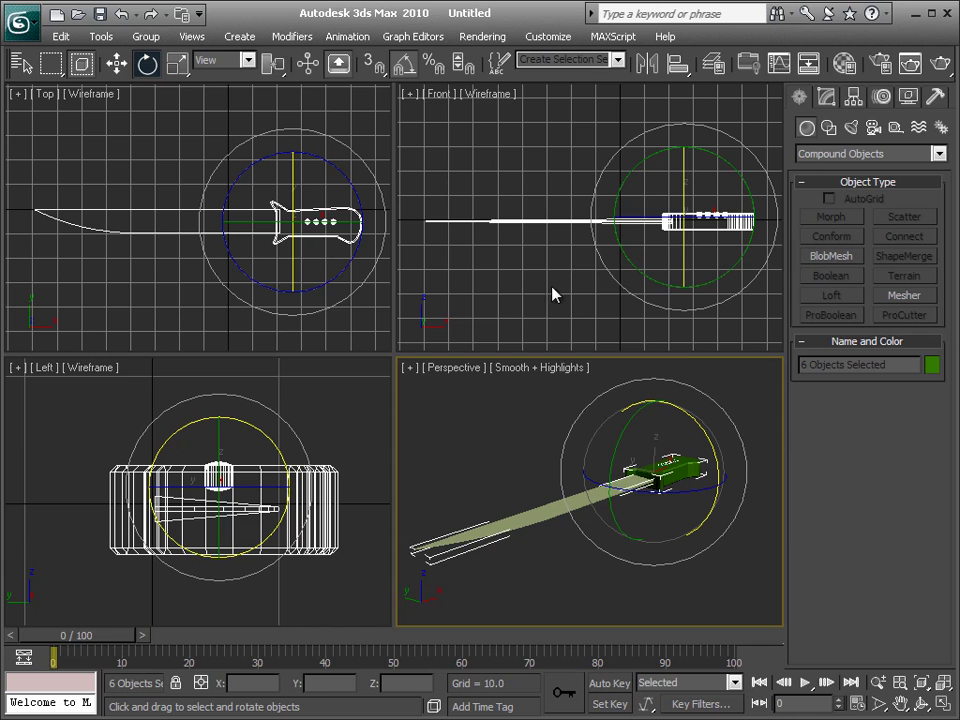
{"action": "left_click", "coordinate": [816, 153]}
Draw a large Plane01 under the knife with 1 length and 1 width segment
{"action": "left_click", "coordinate": [822, 170]}
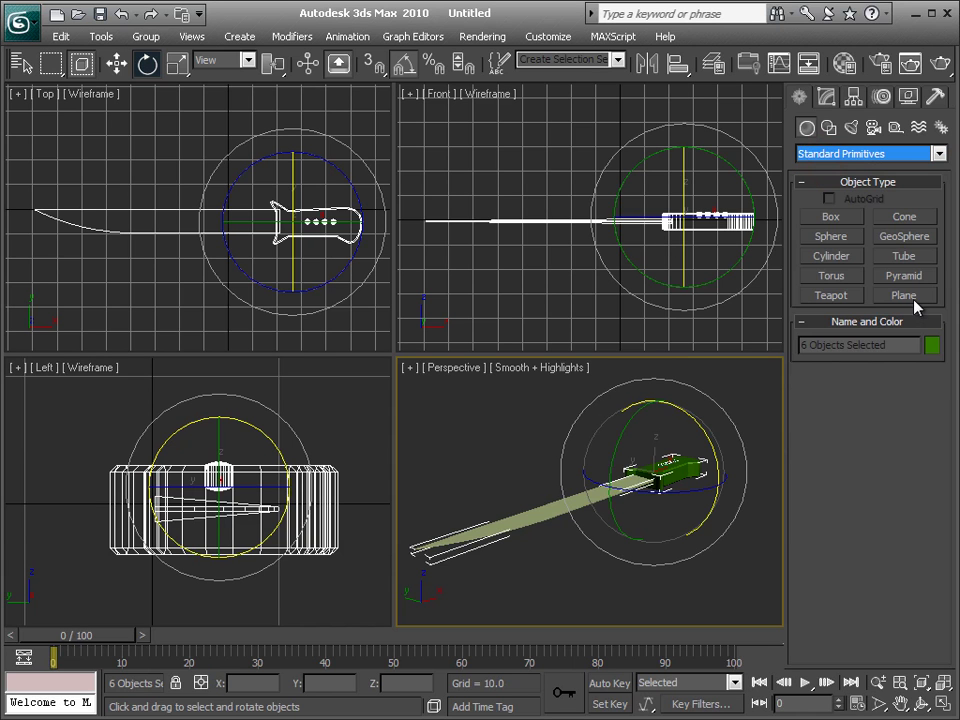
{"action": "left_click", "coordinate": [906, 296]}
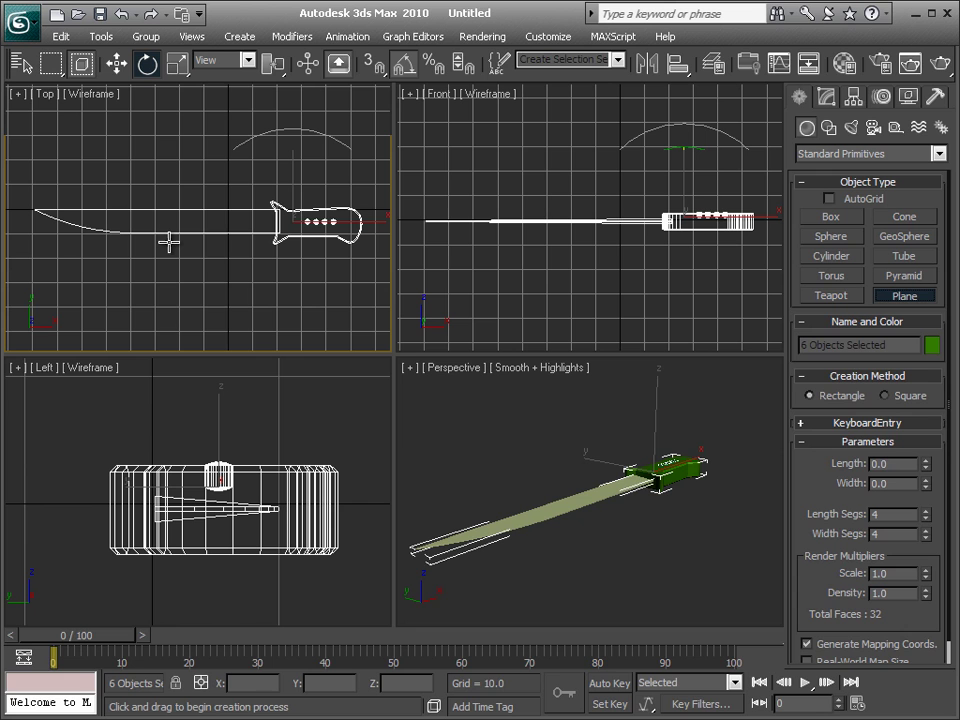
{"action": "scroll", "coordinate": [206, 251], "scroll_direction": "down", "scroll_amount": 2}
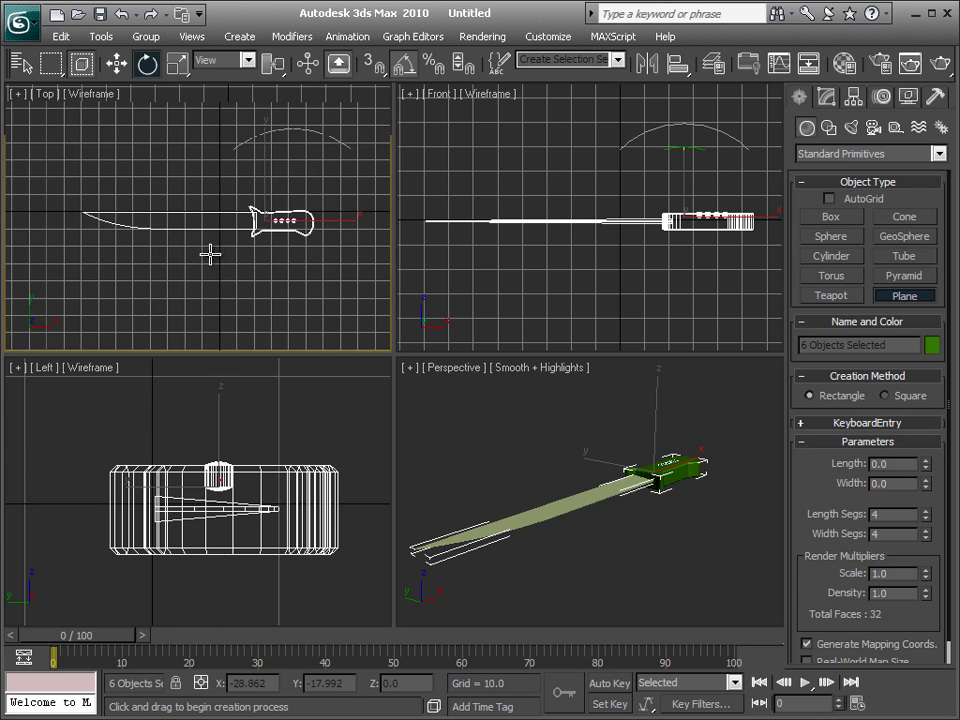
{"action": "scroll", "coordinate": [211, 254], "scroll_direction": "down", "scroll_amount": 2}
{"action": "scroll", "coordinate": [211, 254], "scroll_direction": "down", "scroll_amount": 2}
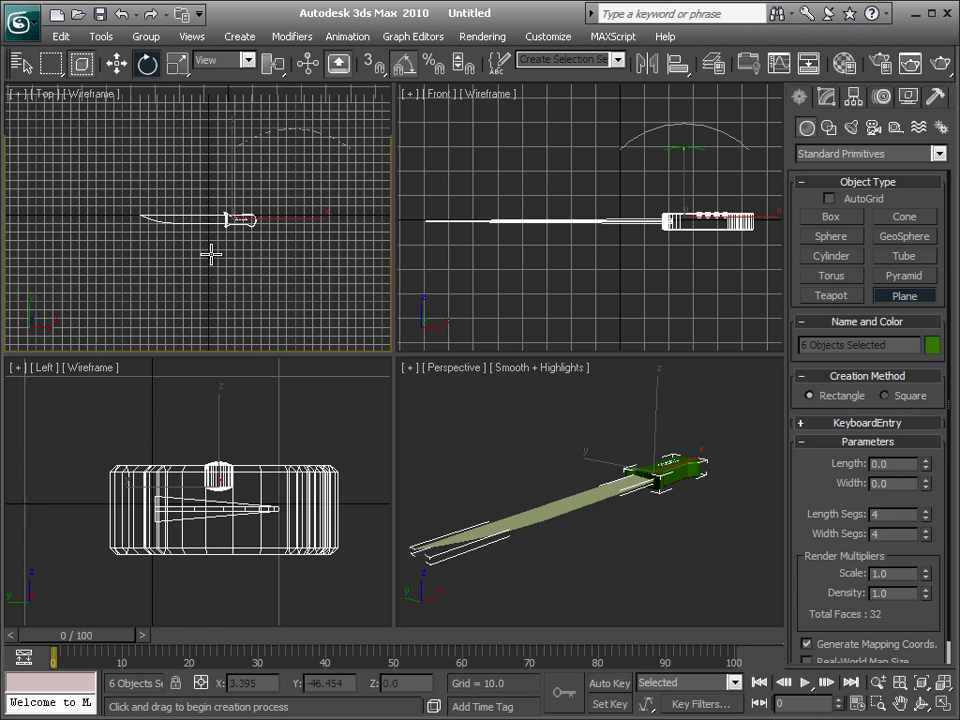
{"action": "scroll", "coordinate": [211, 254], "scroll_direction": "down", "scroll_amount": 2}
{"action": "scroll", "coordinate": [211, 254], "scroll_direction": "down", "scroll_amount": 2}
{"action": "scroll", "coordinate": [211, 254], "scroll_direction": "down", "scroll_amount": 2}
{"action": "scroll", "coordinate": [211, 254], "scroll_direction": "down", "scroll_amount": 2}
{"action": "scroll", "coordinate": [211, 254], "scroll_direction": "down", "scroll_amount": 2}
{"action": "mouse_move", "coordinate": [82, 117]}
{"action": "left_mouse_down"}
{"action": "mouse_move", "coordinate": [355, 342]}
{"action": "mouse_move", "coordinate": [320, 235]}
{"action": "left_mouse_up"}
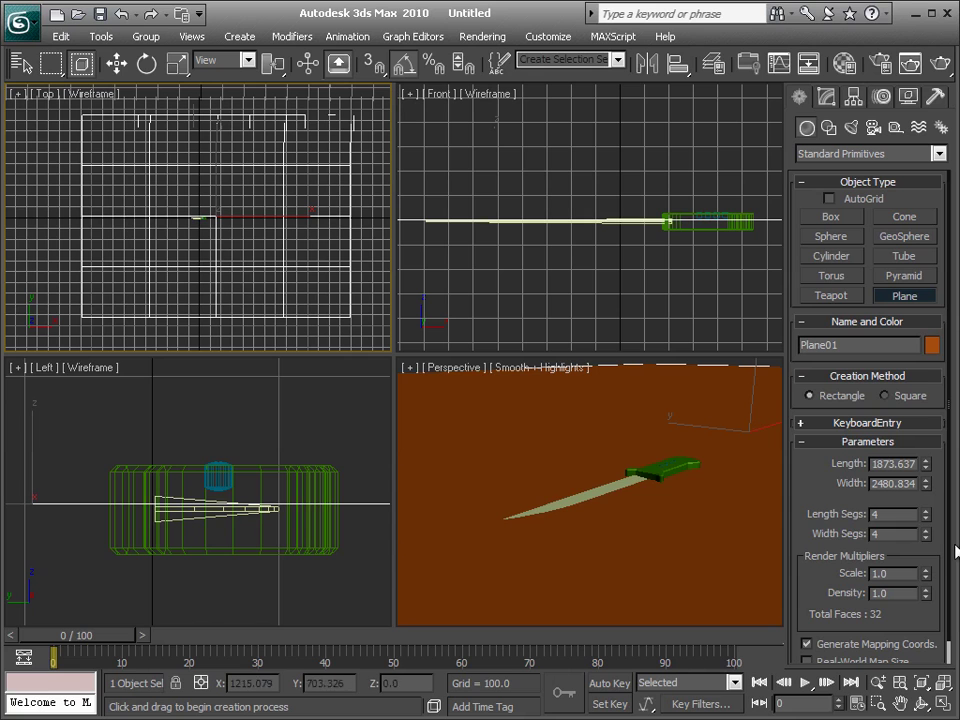
{"action": "right_click", "coordinate": [926, 516]}
{"action": "right_click", "coordinate": [926, 535]}
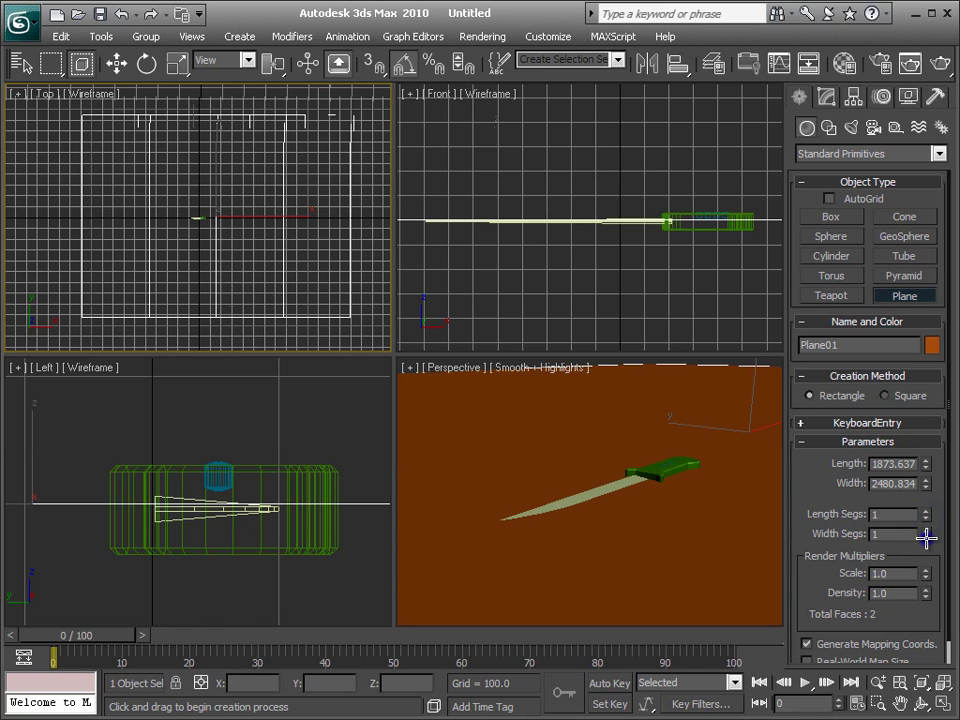
Move Plane01 under the knife blade to X −34.208, Y −25.14, Z 0
{"action": "left_click", "coordinate": [117, 64]}
{"action": "left_click", "coordinate": [197, 218]}
{"action": "left_click_drag", "start_coordinate": [225, 199], "coordinate": [216, 201]}
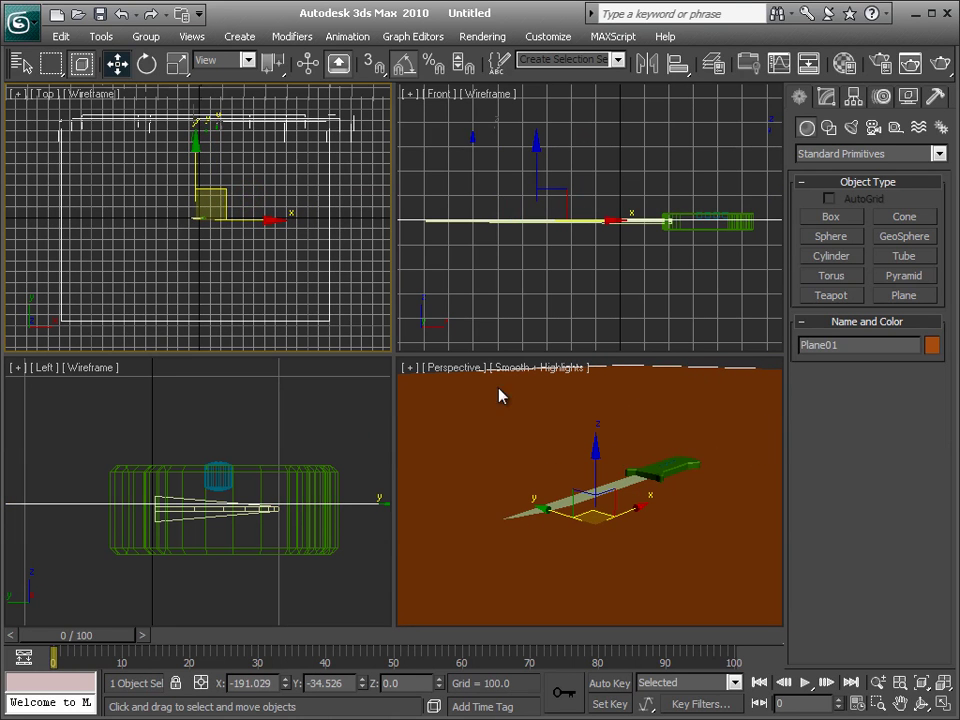
Select the six knife parts and raise them slightly above the plane
{"action": "left_click", "coordinate": [655, 498]}
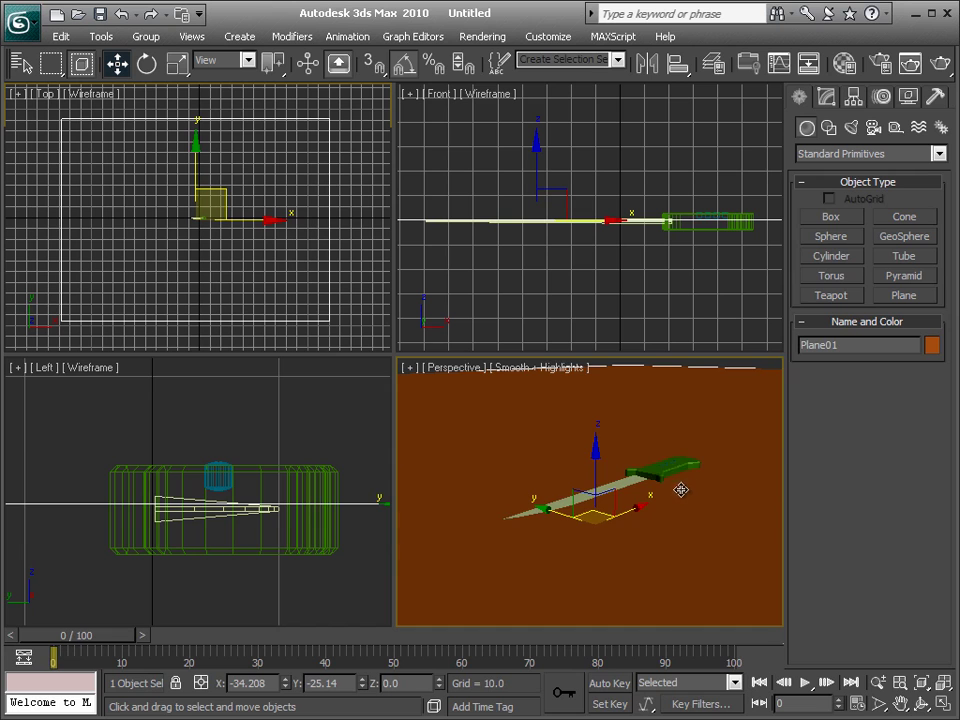
{"action": "scroll", "coordinate": [679, 492], "scroll_direction": "up", "scroll_amount": 2}
{"action": "scroll", "coordinate": [669, 501], "scroll_direction": "up", "scroll_amount": 2}
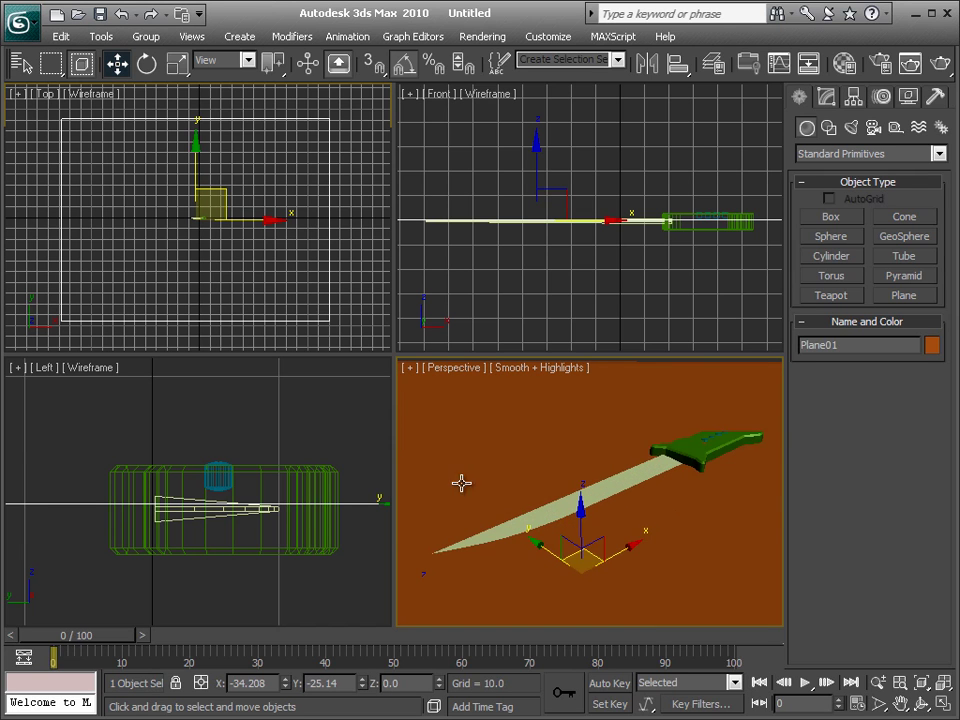
{"action": "left_click_drag", "start_coordinate": [85, 423], "coordinate": [386, 636]}
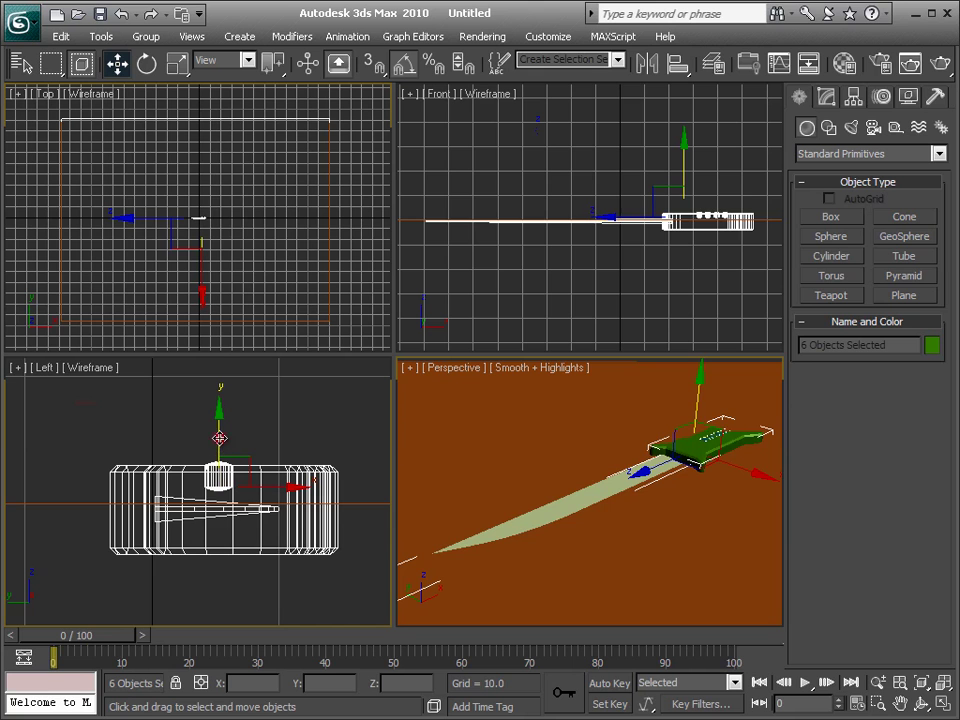
{"action": "left_click_drag", "start_coordinate": [221, 446], "coordinate": [216, 386]}
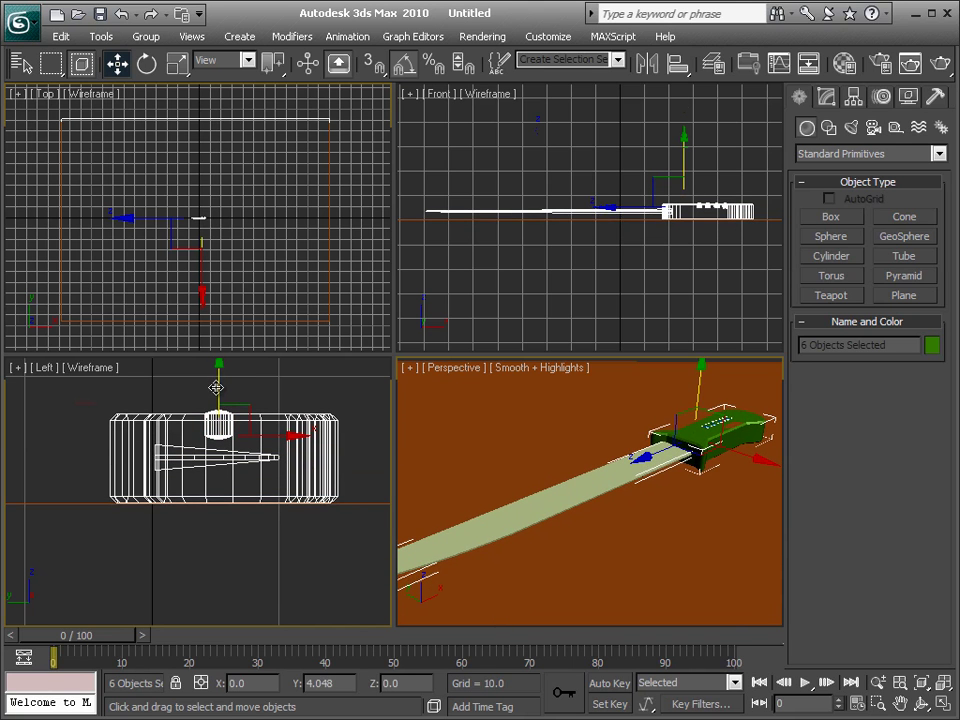
Tilt the six knife parts a few degrees in the maximized Front view with Angle Snap on
{"action": "right_click", "coordinate": [715, 258]}
{"action": "key", "text": "alt+w"}
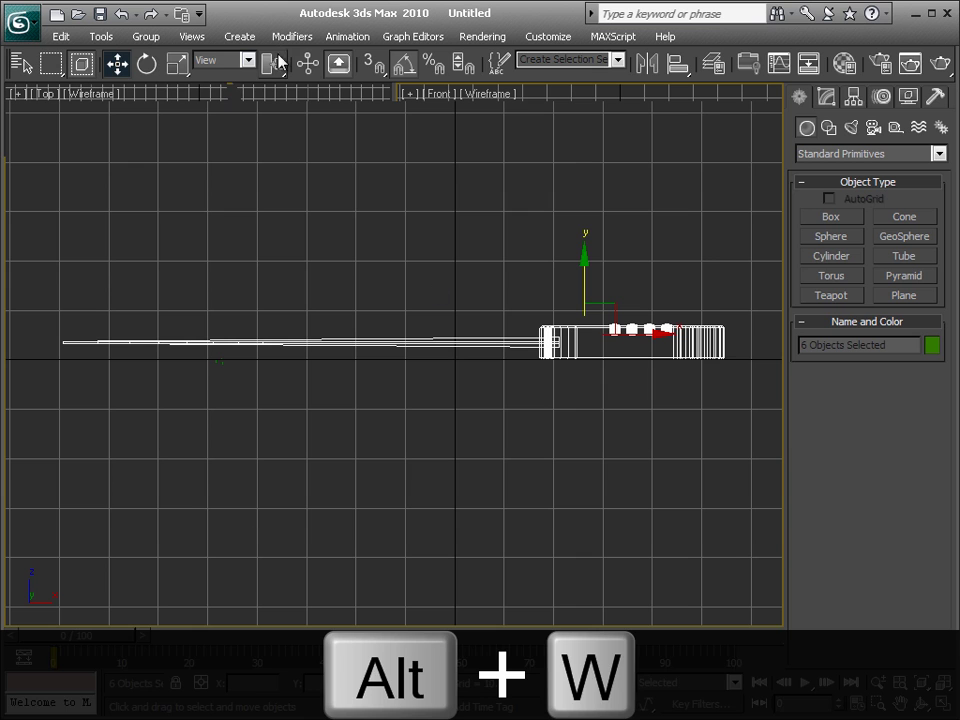
{"action": "left_click", "coordinate": [147, 63]}
{"action": "left_click", "coordinate": [403, 62]}
{"action": "left_click_drag", "start_coordinate": [530, 258], "coordinate": [525, 253]}
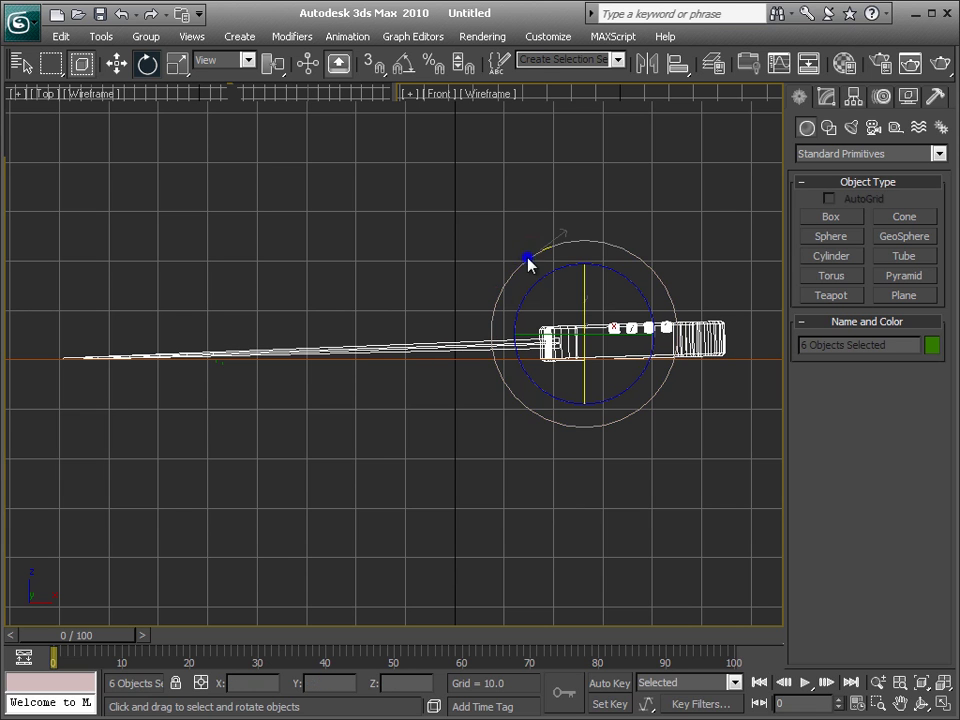
Nudge the knife down to sit 0.567 units above the plane and restore the four-view layout
{"action": "right_click", "coordinate": [543, 287]}
{"action": "left_click", "coordinate": [548, 296]}
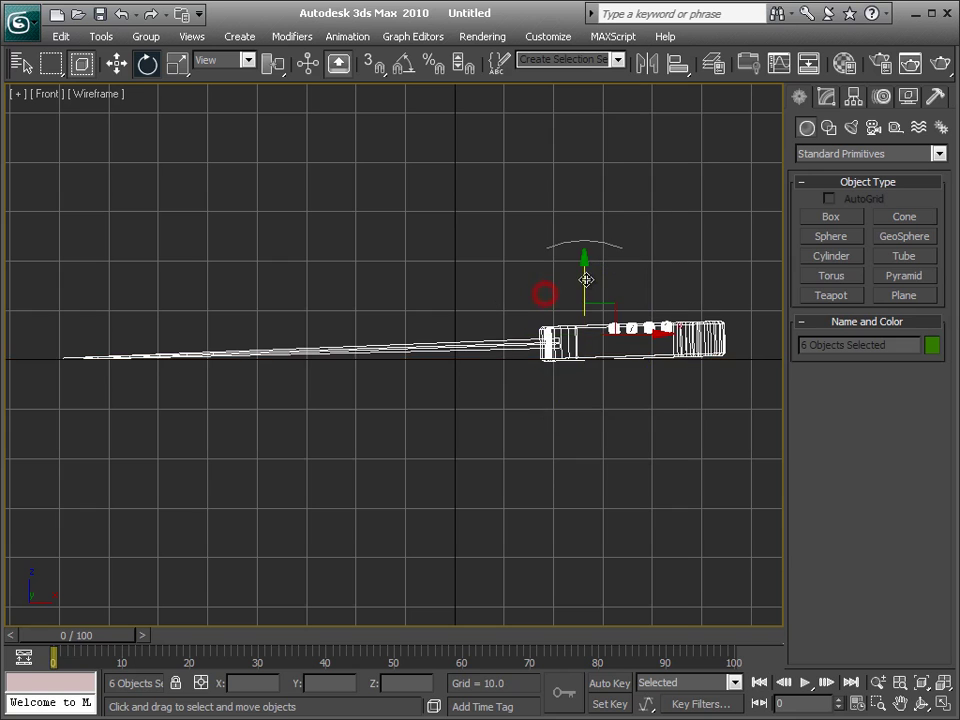
{"action": "left_click_drag", "start_coordinate": [586, 267], "coordinate": [584, 269]}
{"action": "key", "text": "alt+w"}
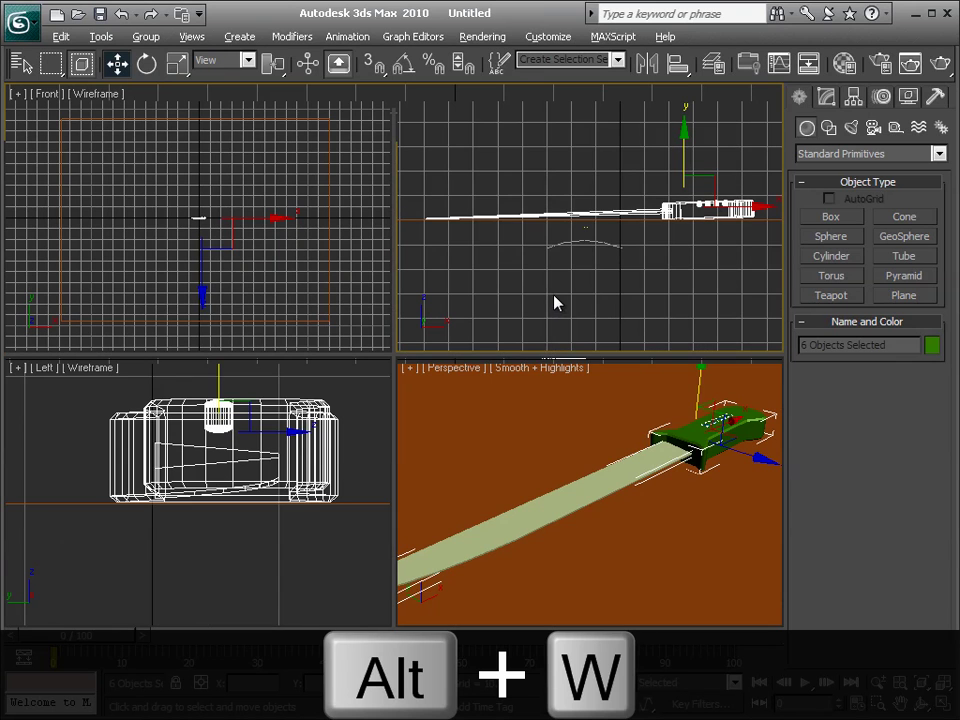
{"action": "right_click", "coordinate": [578, 418]}
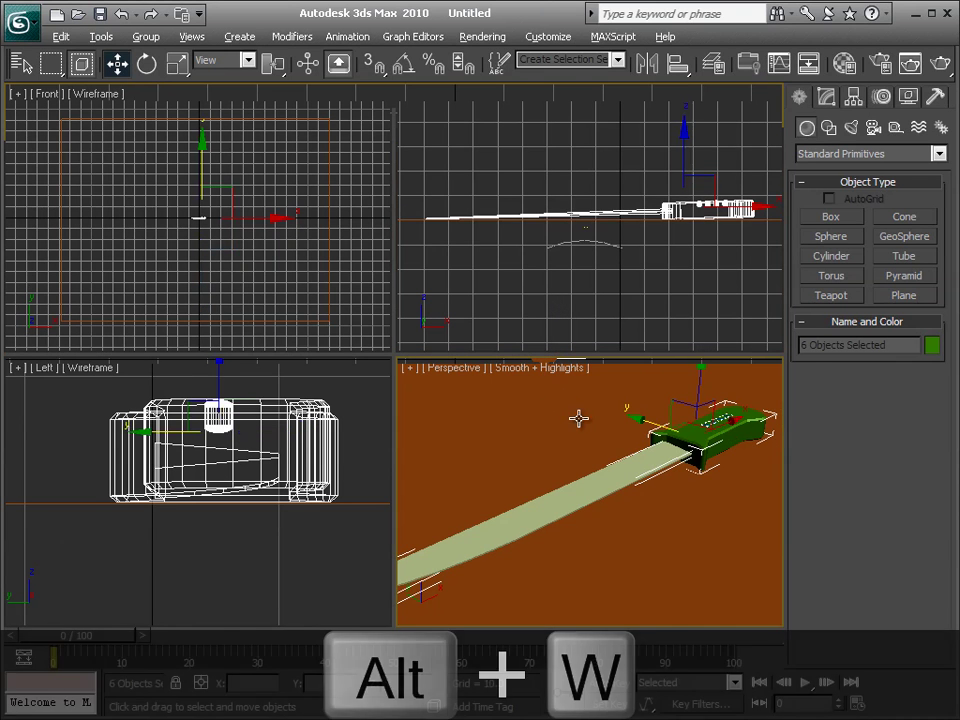
{"action": "scroll", "coordinate": [578, 418], "scroll_direction": "down", "scroll_amount": 3}
{"action": "mouse_move", "coordinate": [578, 420]}
{"action": "middle_mouse_down", "text": "alt"}
{"action": "mouse_move", "coordinate": [585, 435]}
{"action": "mouse_move", "coordinate": [561, 448]}
{"action": "mouse_move", "coordinate": [602, 448]}
{"action": "middle_mouse_up", "text": "alt"}
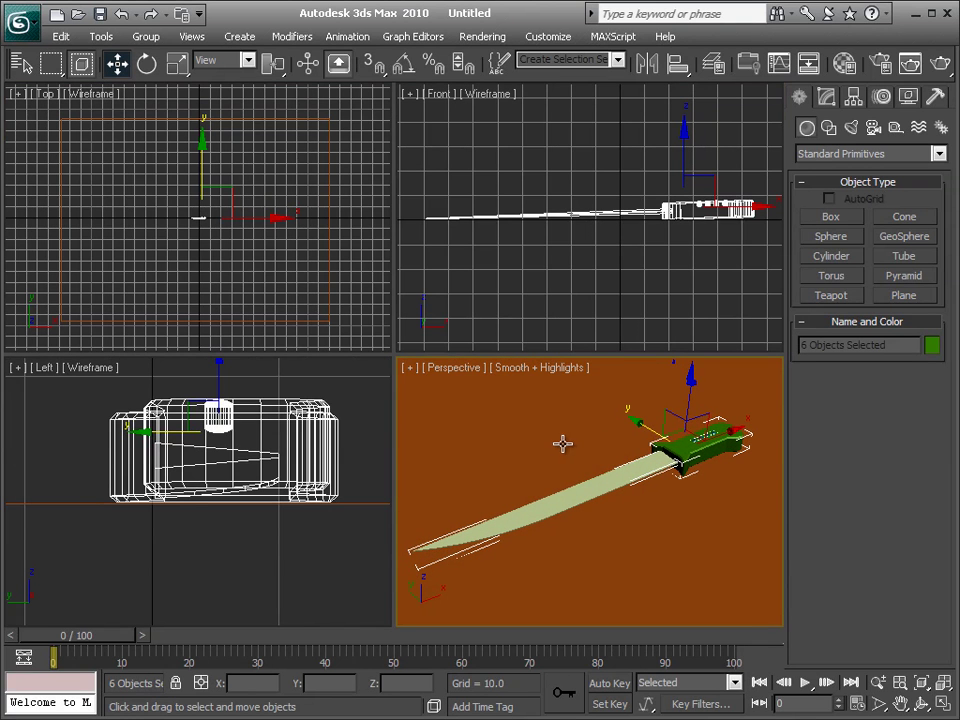
Select the blade Line01 and switch the first material's shader to Anisotropic
{"action": "left_click", "coordinate": [680, 524]}
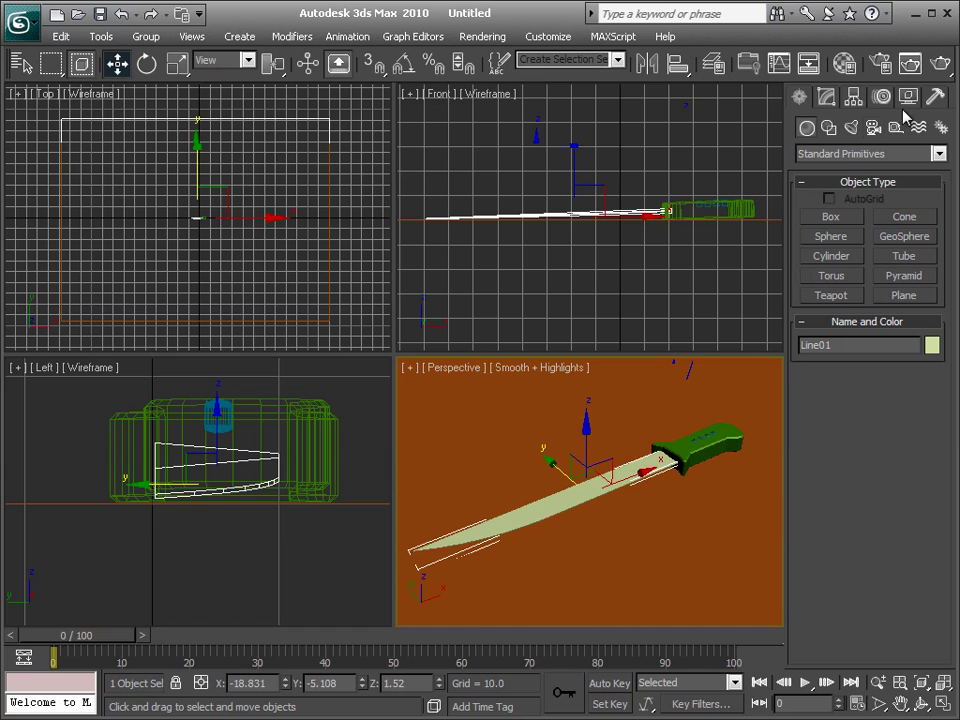
{"action": "left_click", "coordinate": [843, 64]}
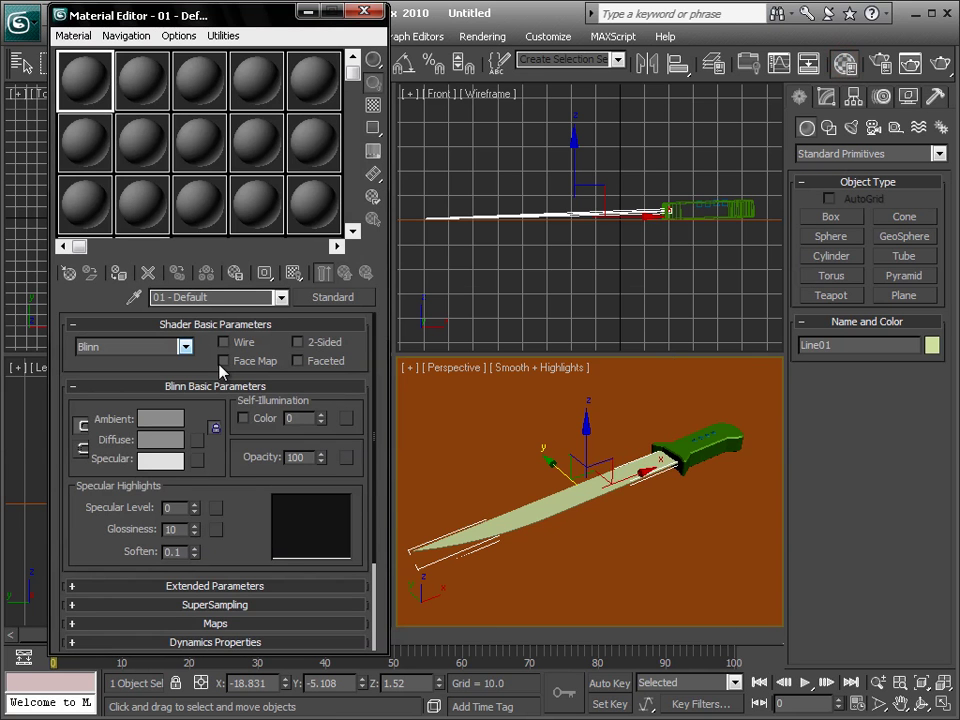
{"action": "left_click", "coordinate": [185, 346]}
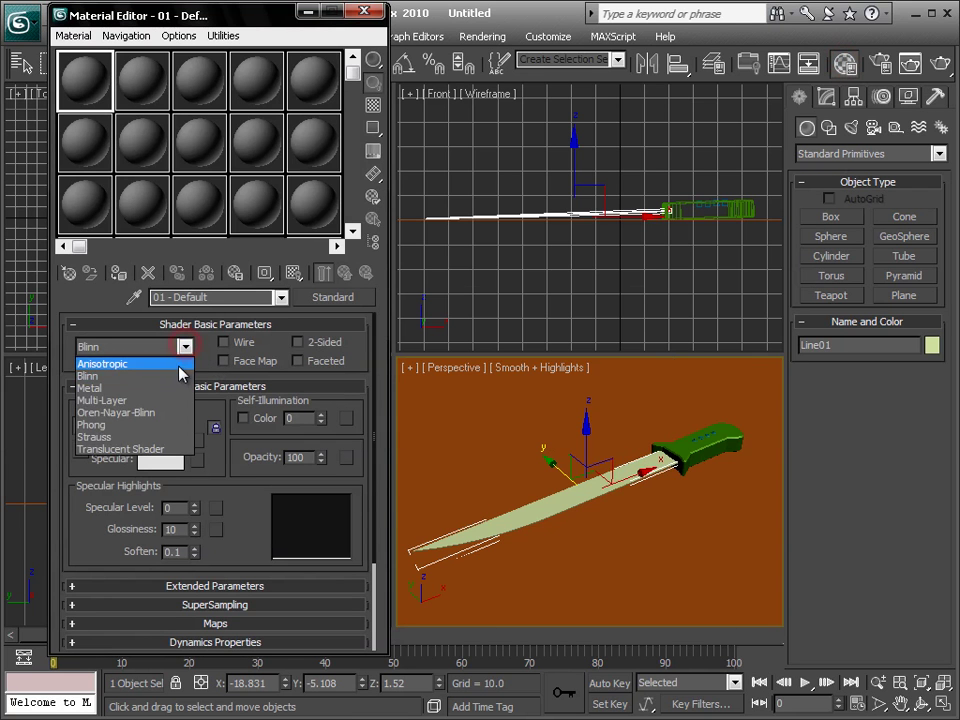
{"action": "left_click", "coordinate": [178, 366]}
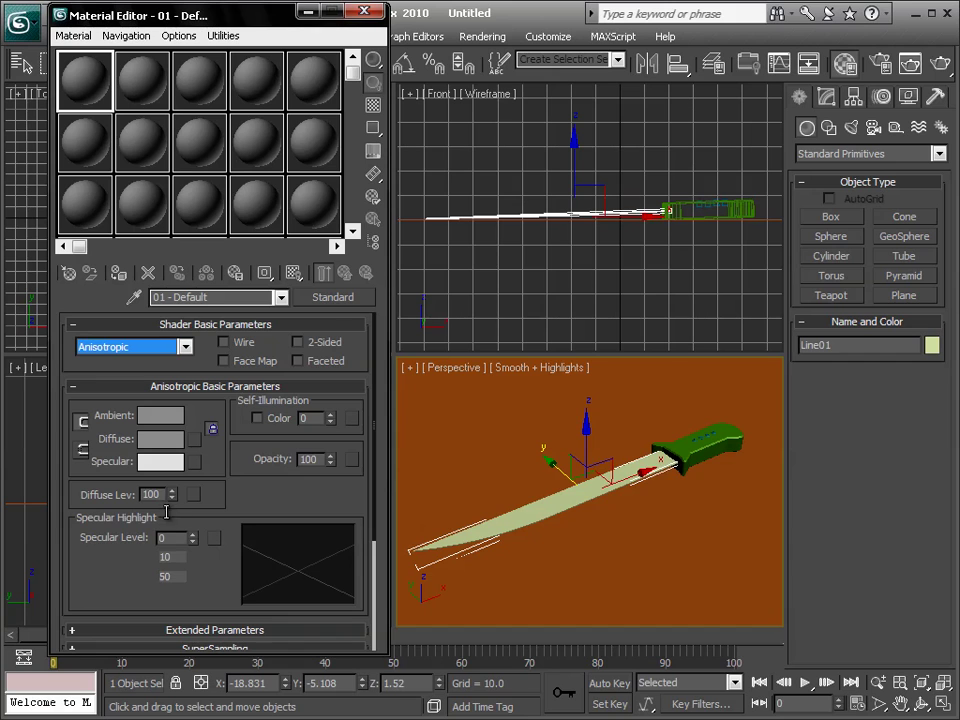
Set Specular Level 120, Glossiness 60 and Anisotropy 60, then list the Diffuse map types
{"action": "left_click", "coordinate": [170, 539]}
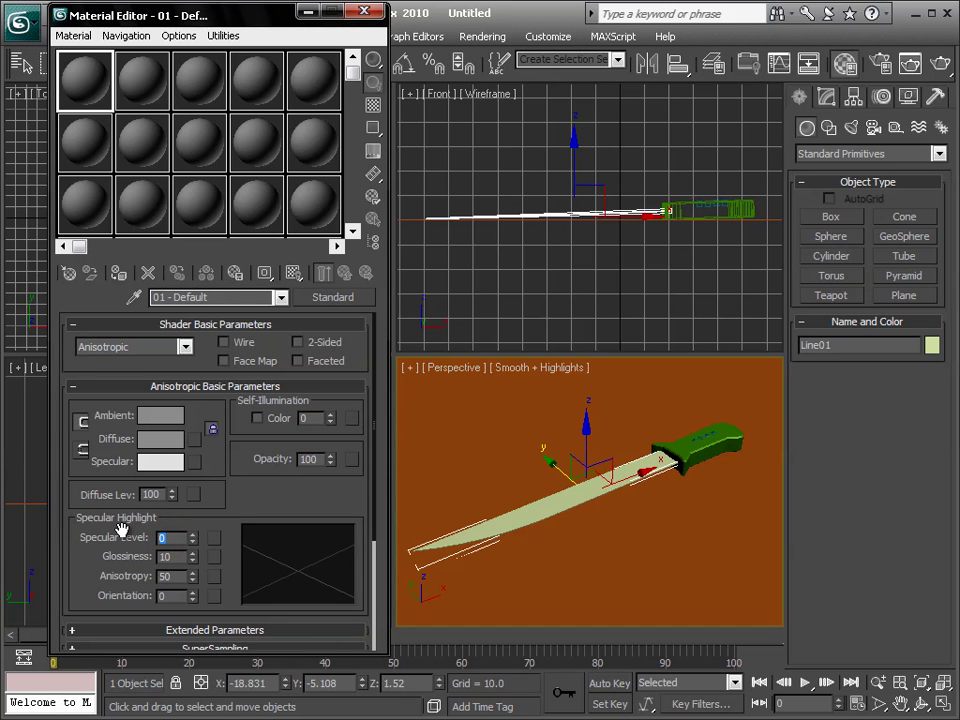
{"action": "type", "text": "120"}
{"action": "key", "text": "Return"}
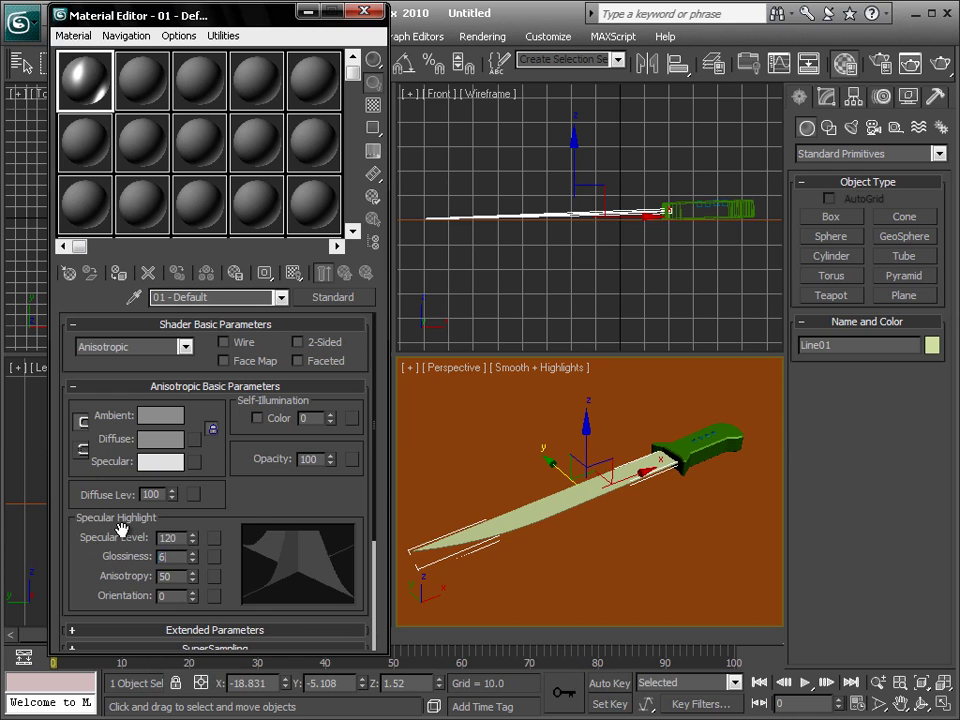
{"action": "type", "text": "0"}
{"action": "key", "text": "Return"}
{"action": "left_click", "coordinate": [174, 578]}
{"action": "type", "text": "60"}
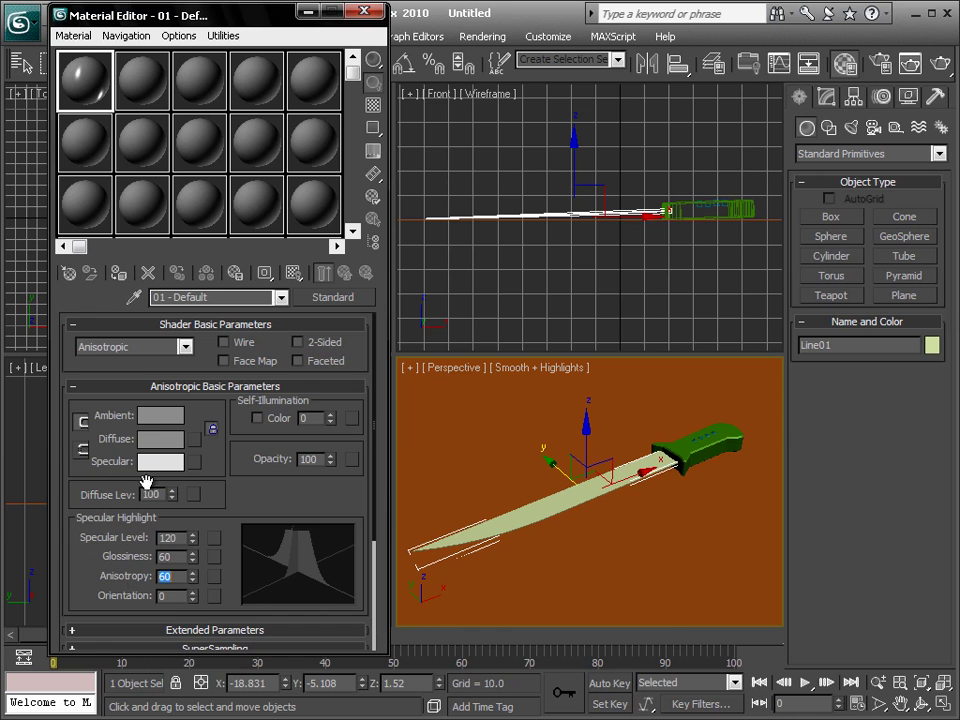
{"action": "left_click", "coordinate": [201, 438]}
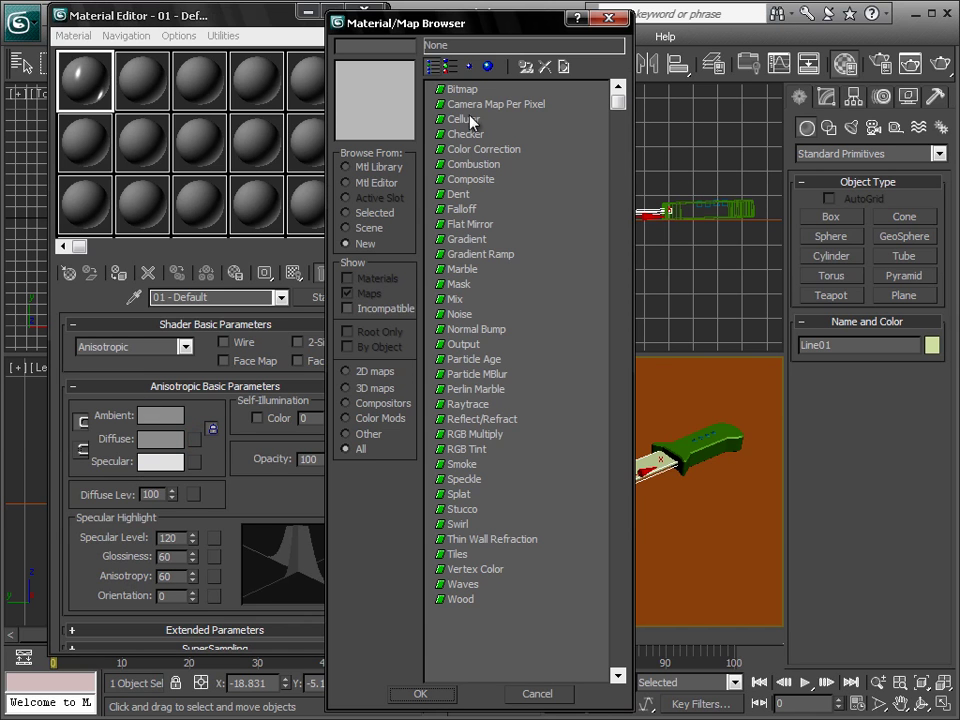
Load the scratched-metal bitmap SIGNBACKX.JPG from Textures as the diffuse map and return to the material
{"action": "double_click", "coordinate": [463, 90]}
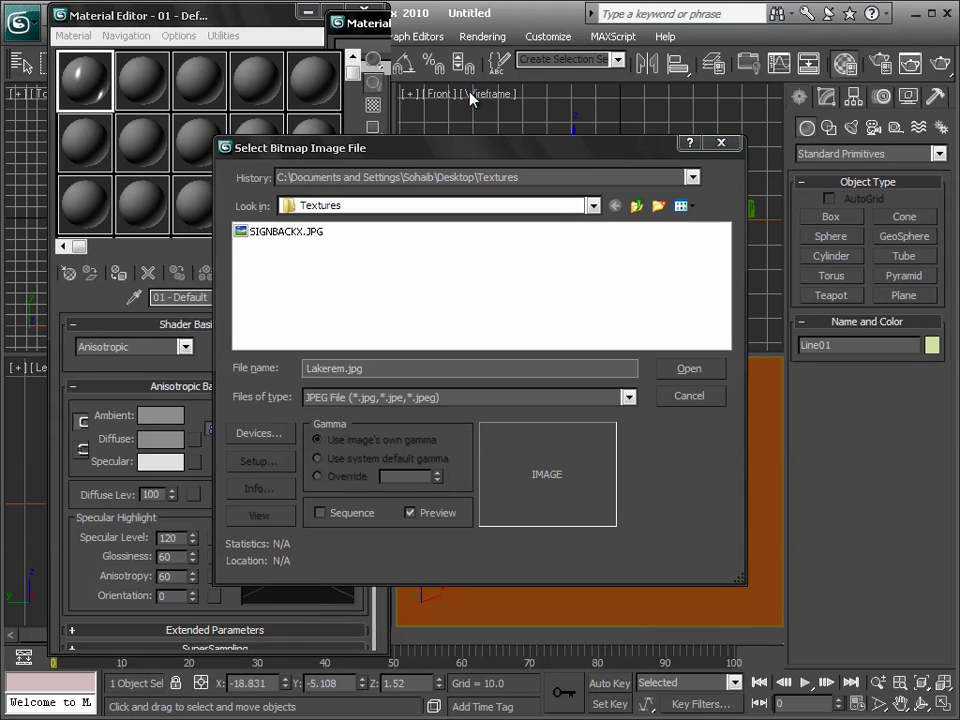
{"action": "left_click", "coordinate": [289, 233]}
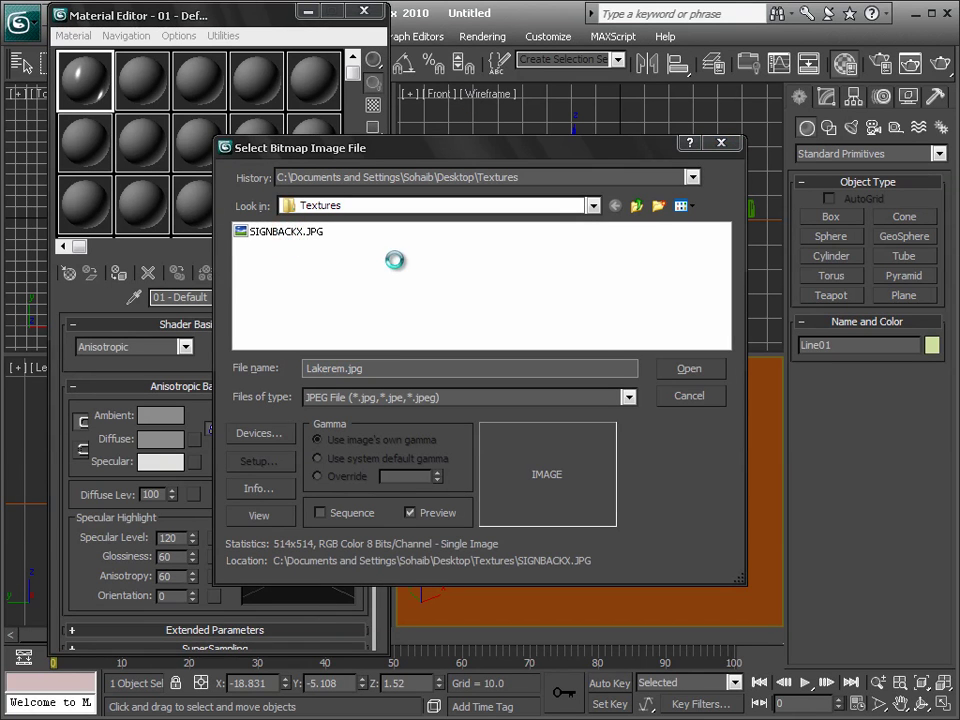
{"action": "left_click", "coordinate": [686, 370]}
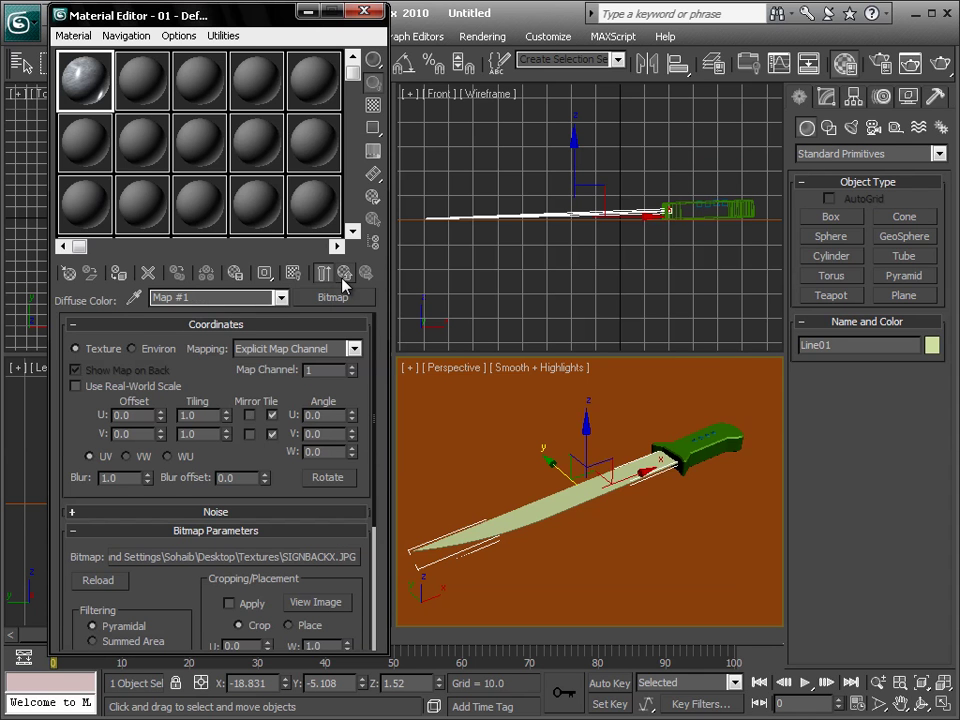
{"action": "left_click", "coordinate": [326, 273]}
Unlock the ambient colour, set it to black (0, 0, 0), and enable black Self-Illumination colour
{"action": "double_click", "coordinate": [88, 94]}
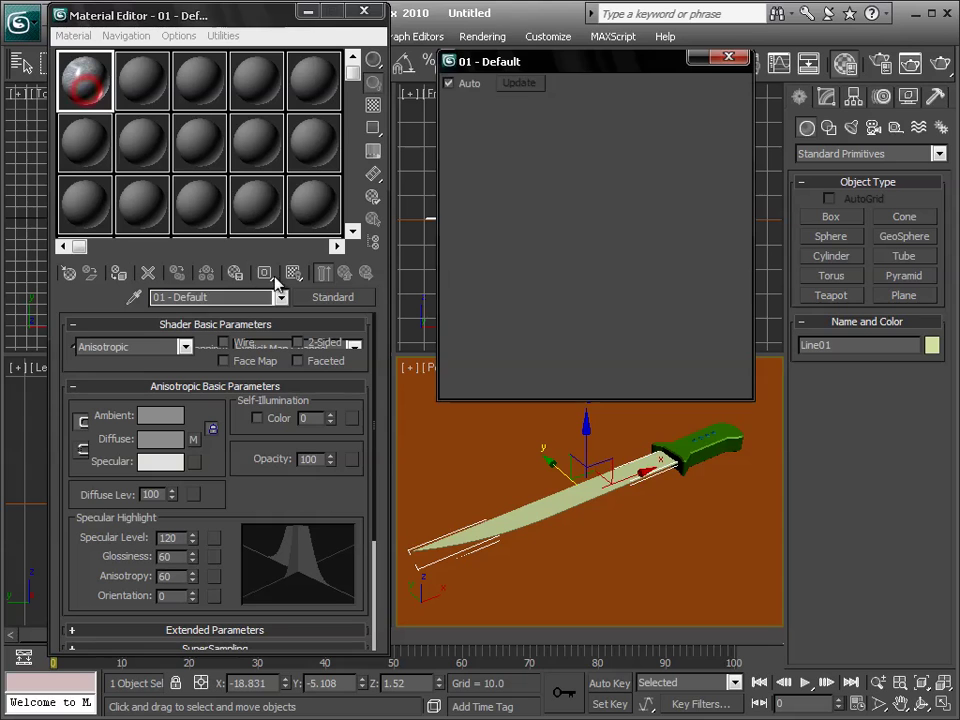
{"action": "left_click", "coordinate": [83, 423]}
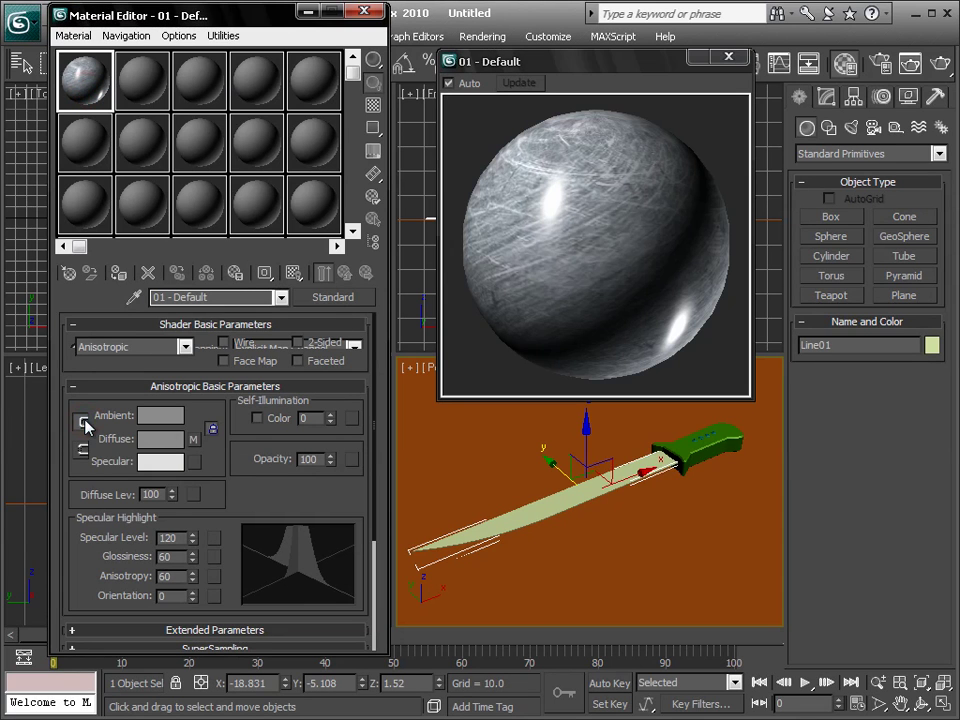
{"action": "left_click", "coordinate": [172, 416]}
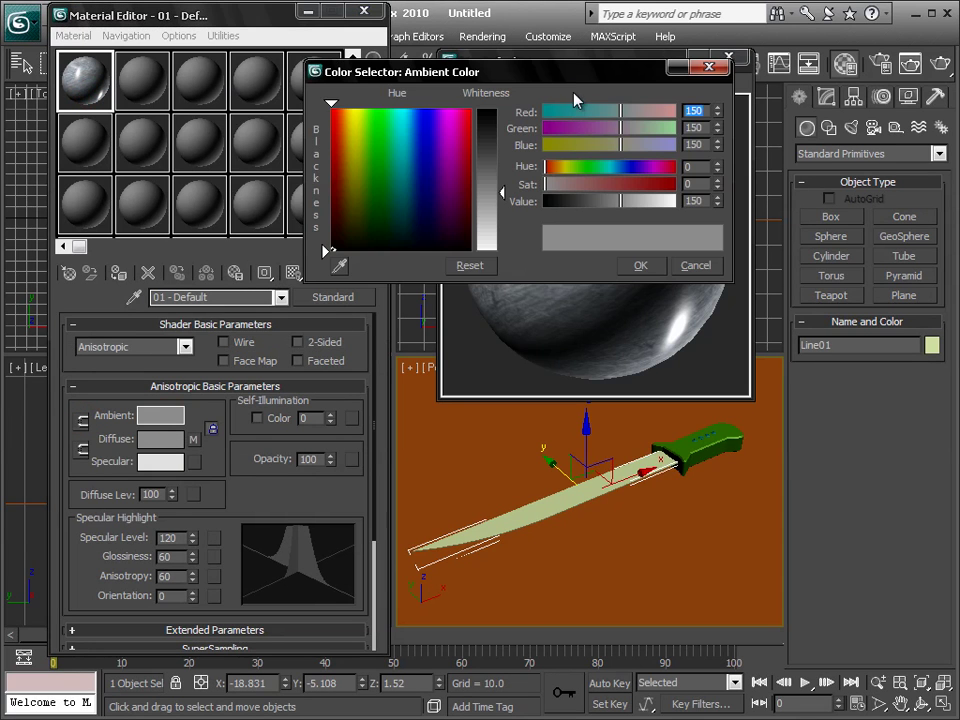
{"action": "left_click_drag", "start_coordinate": [568, 74], "coordinate": [295, 77]}
{"action": "left_click", "coordinate": [214, 133]}
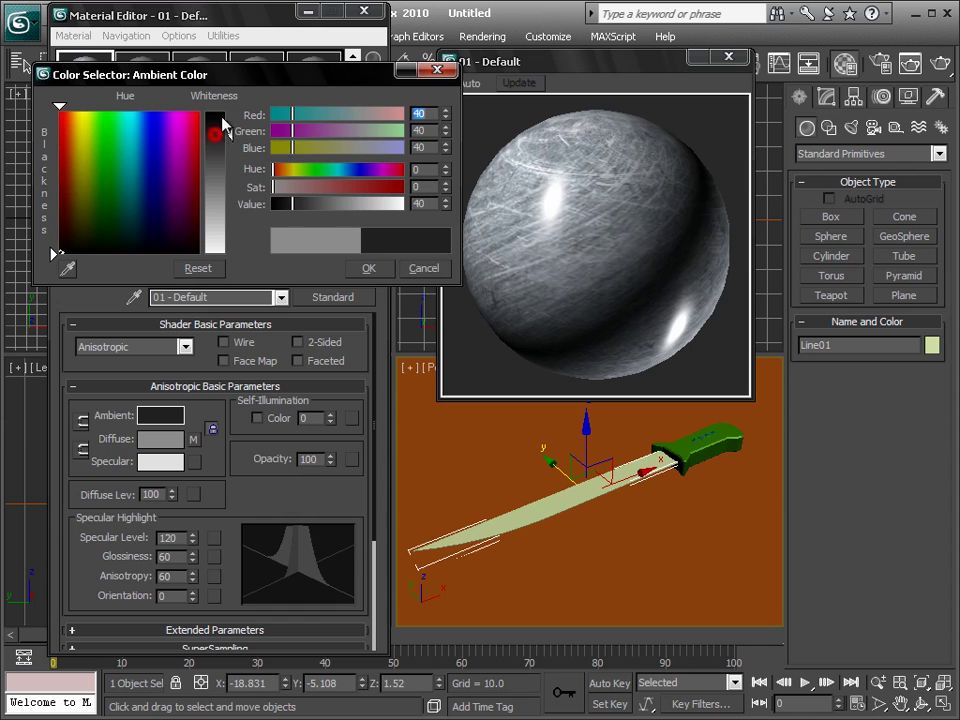
{"action": "left_click", "coordinate": [214, 112]}
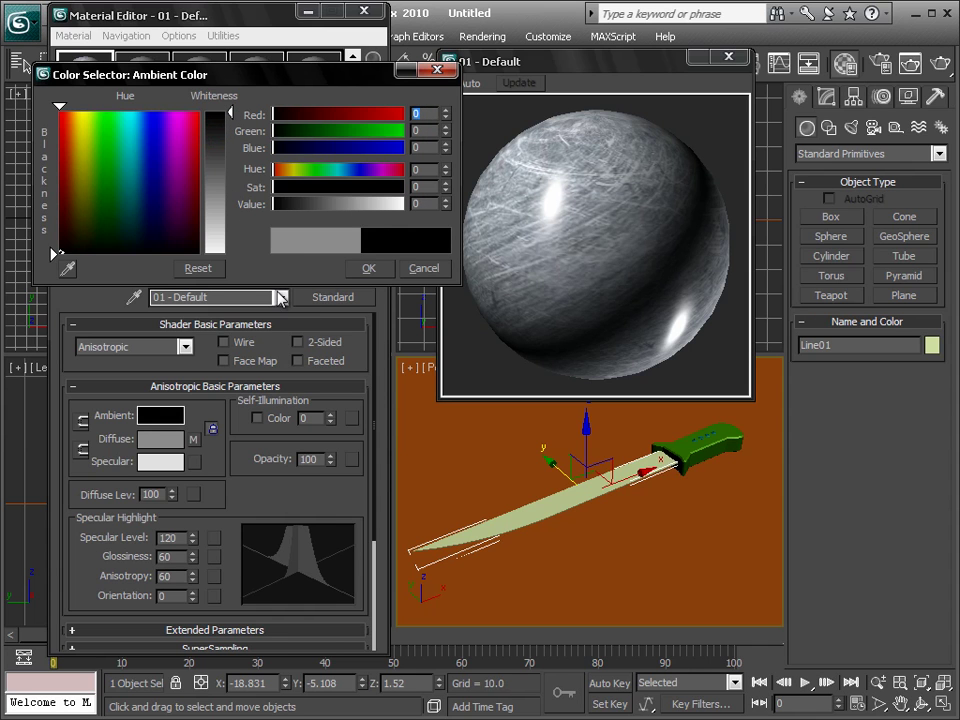
{"action": "left_click", "coordinate": [366, 268]}
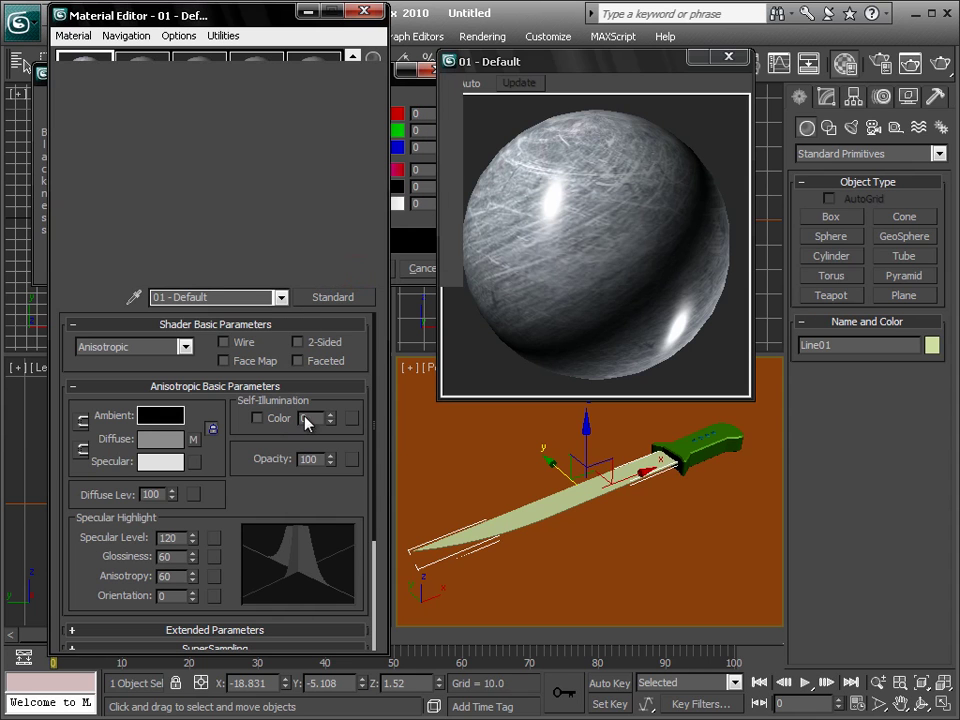
{"action": "left_click", "coordinate": [257, 419]}
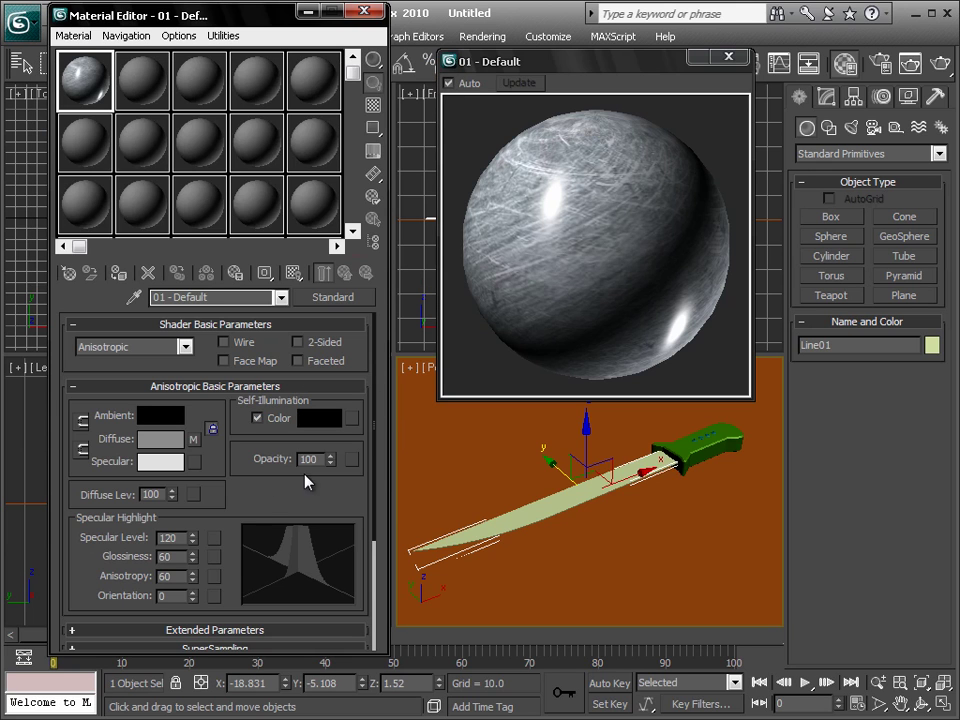
{"action": "left_click_drag", "start_coordinate": [259, 498], "coordinate": [312, 92]}
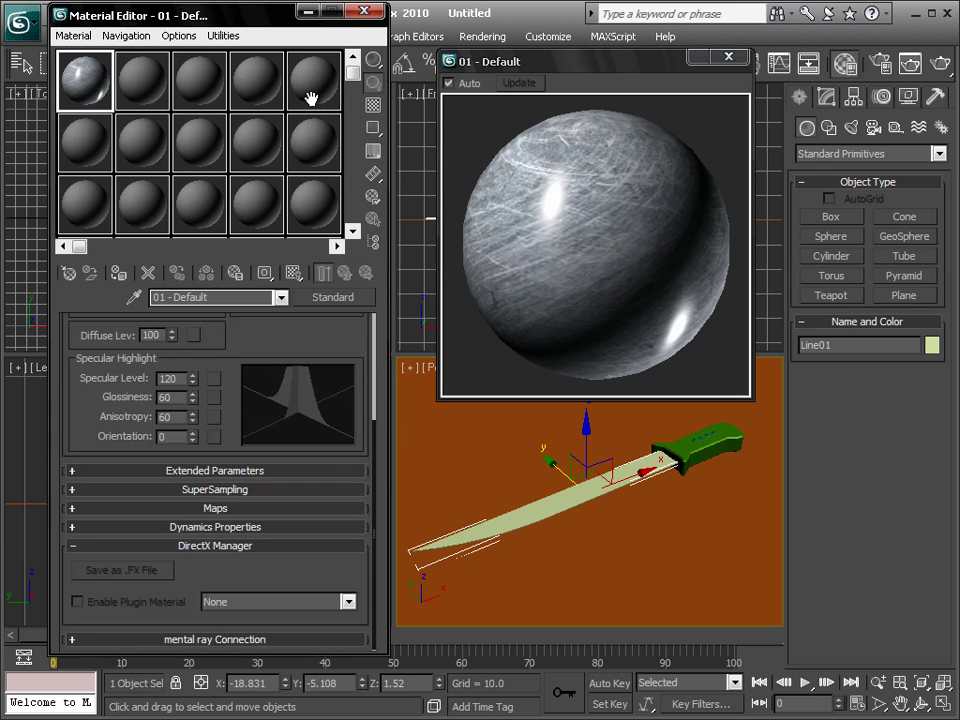
Assign a Raytrace map to the blade material's Reflection channel
{"action": "left_click", "coordinate": [231, 510]}
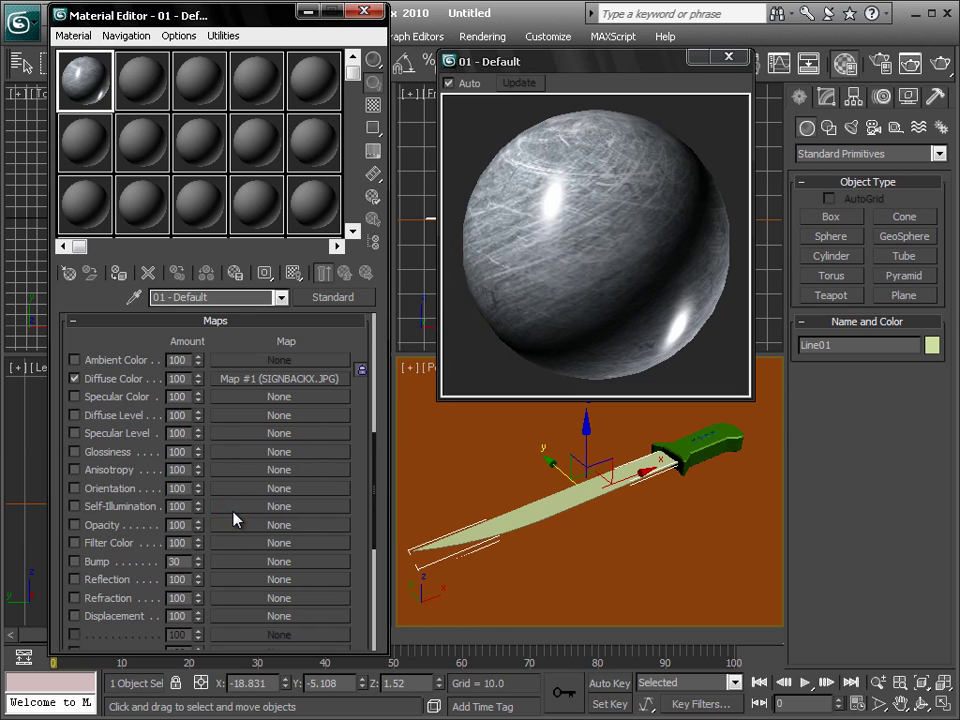
{"action": "left_click", "coordinate": [231, 580]}
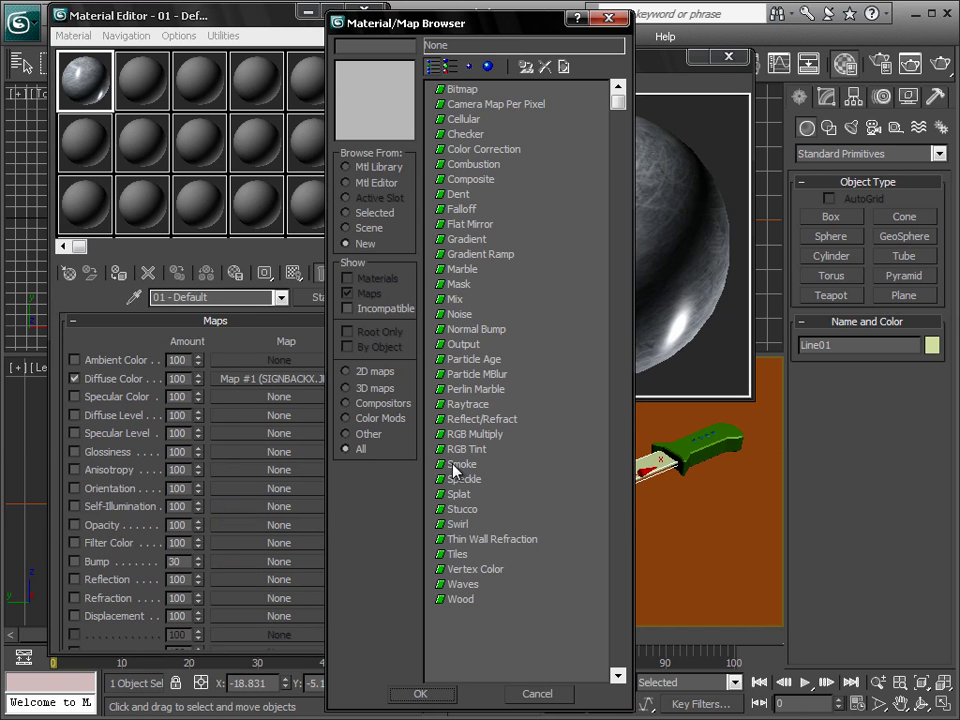
{"action": "double_click", "coordinate": [465, 404]}
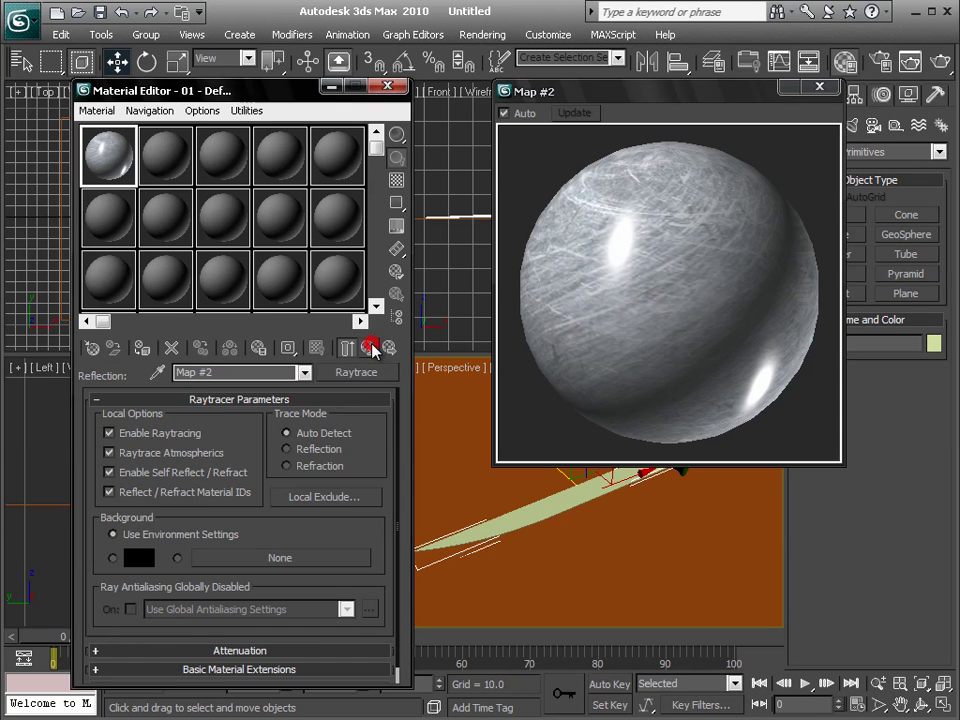
{"action": "left_click", "coordinate": [370, 347]}
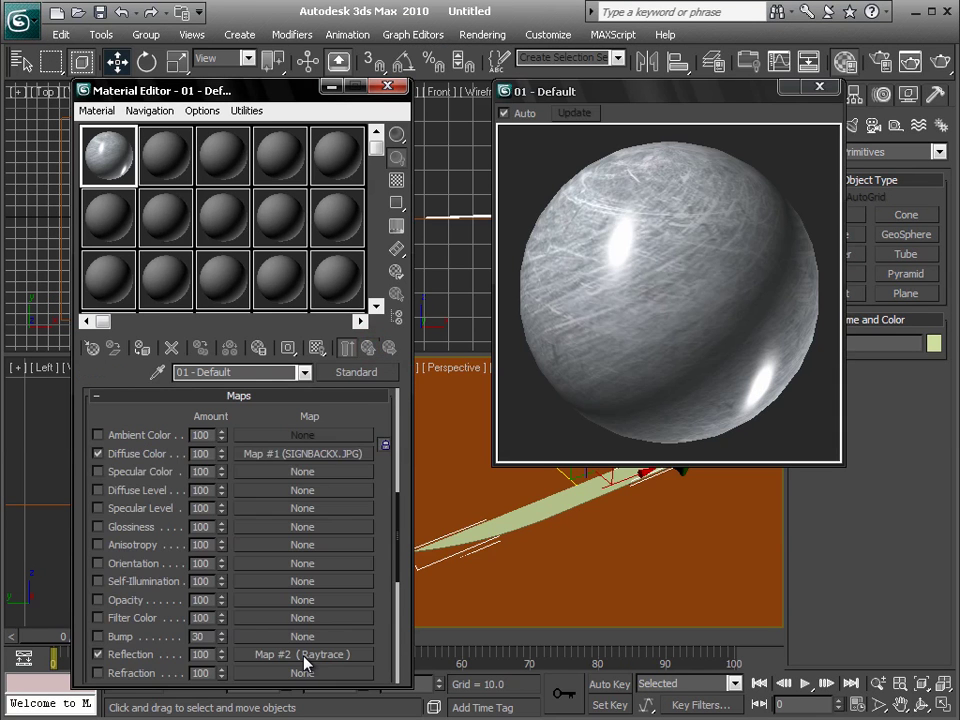
Set the Raytrace background to a Bitmap loading the gold-foil image Gfoil.jpg
{"action": "left_click", "coordinate": [303, 651]}
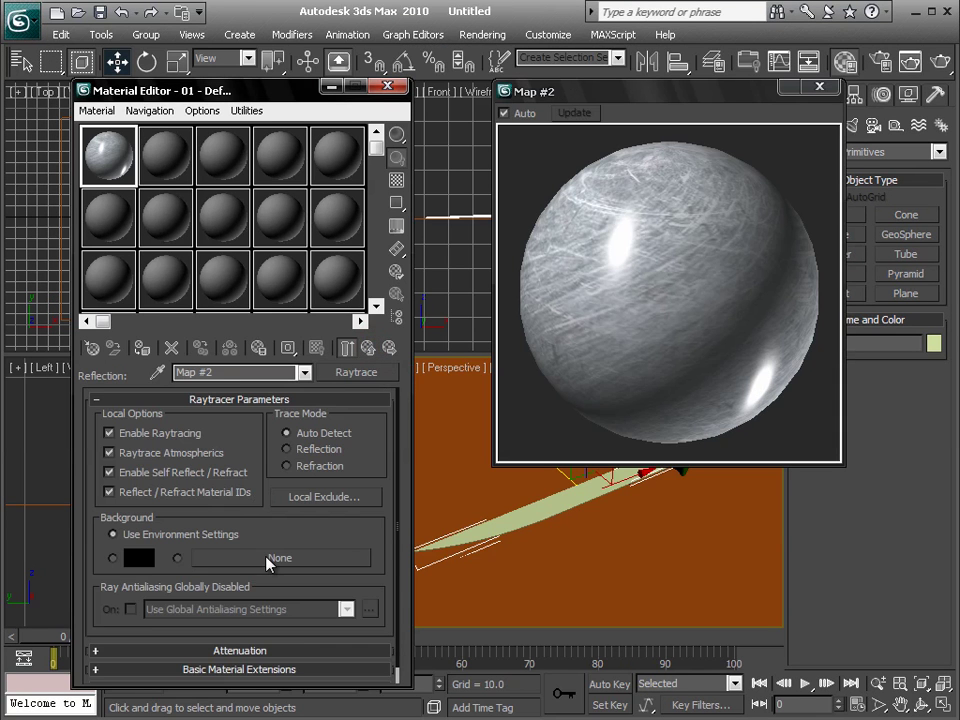
{"action": "left_click", "coordinate": [268, 560]}
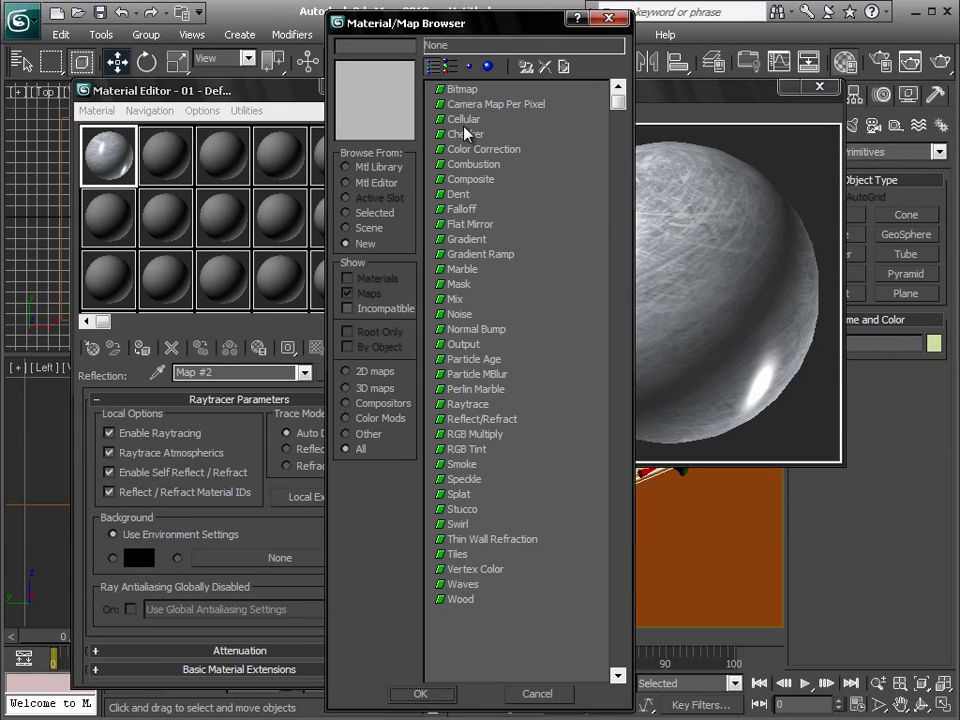
{"action": "double_click", "coordinate": [462, 90]}
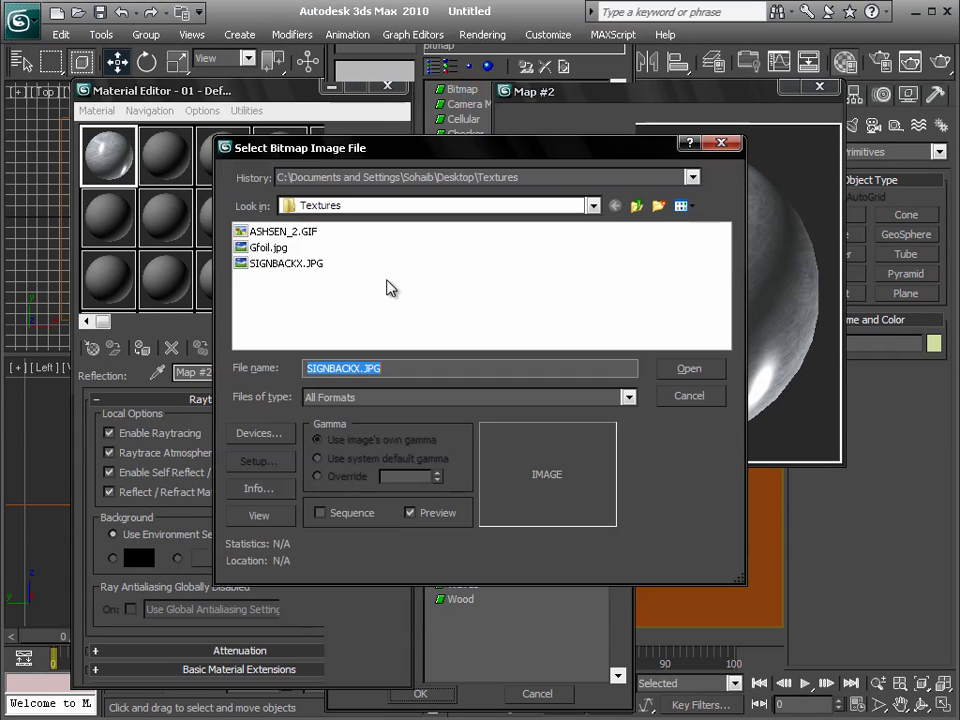
{"action": "left_click", "coordinate": [294, 262]}
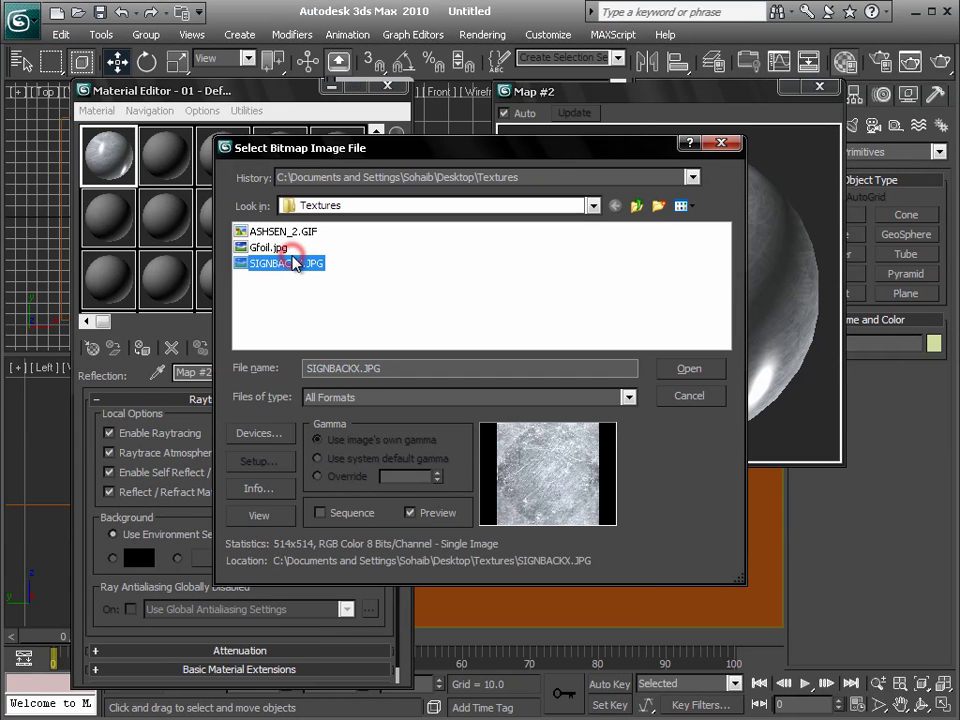
{"action": "left_click", "coordinate": [276, 254]}
{"action": "left_click", "coordinate": [276, 254]}
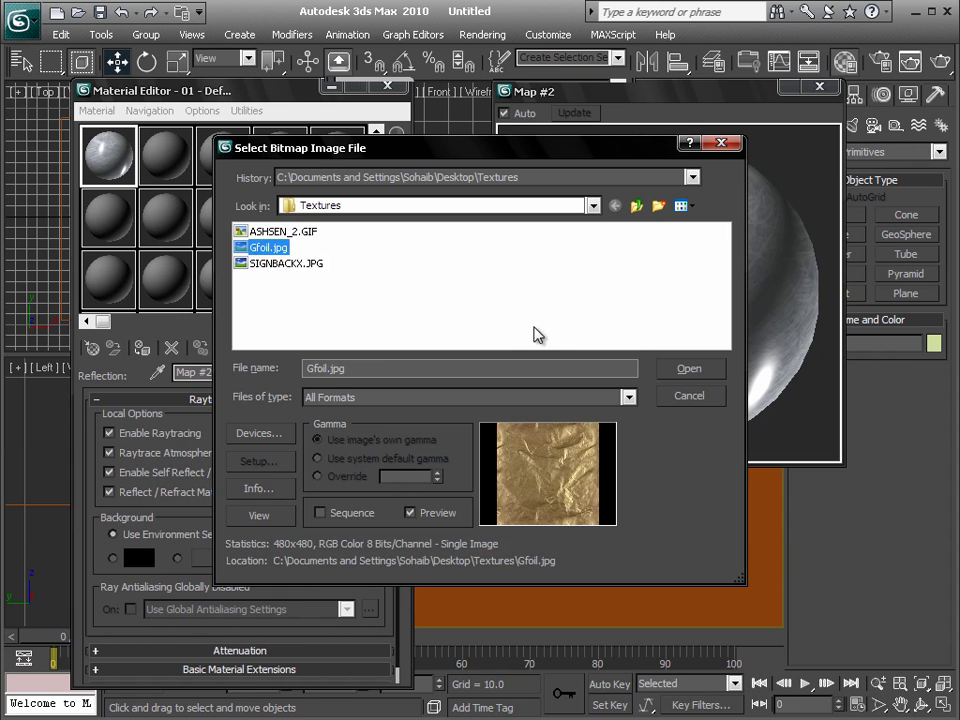
{"action": "left_click", "coordinate": [672, 367]}
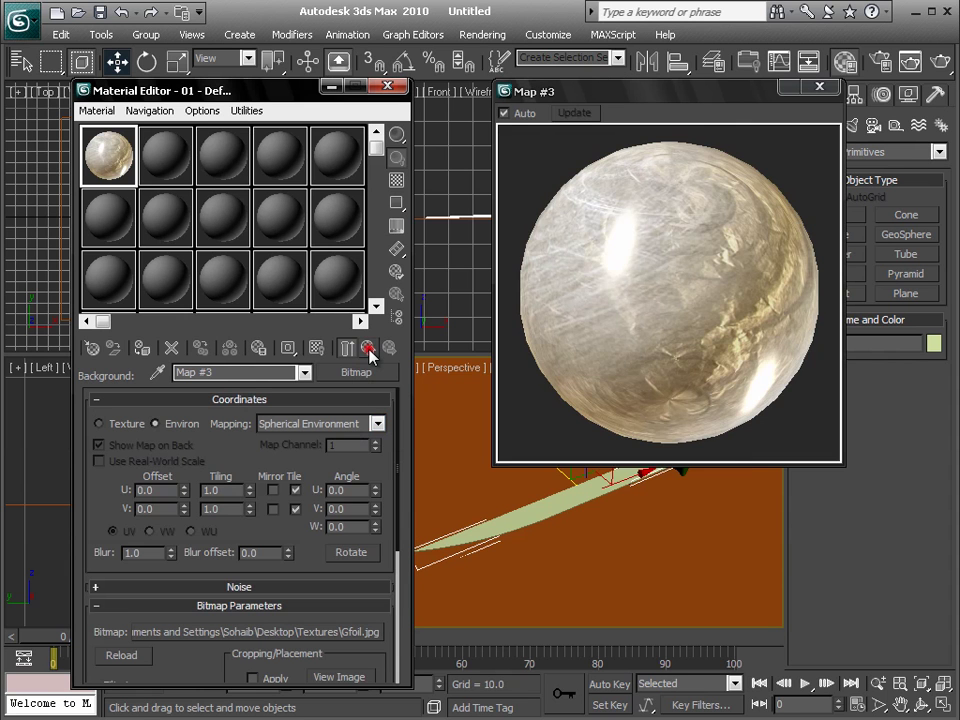
{"action": "left_click", "coordinate": [368, 348]}
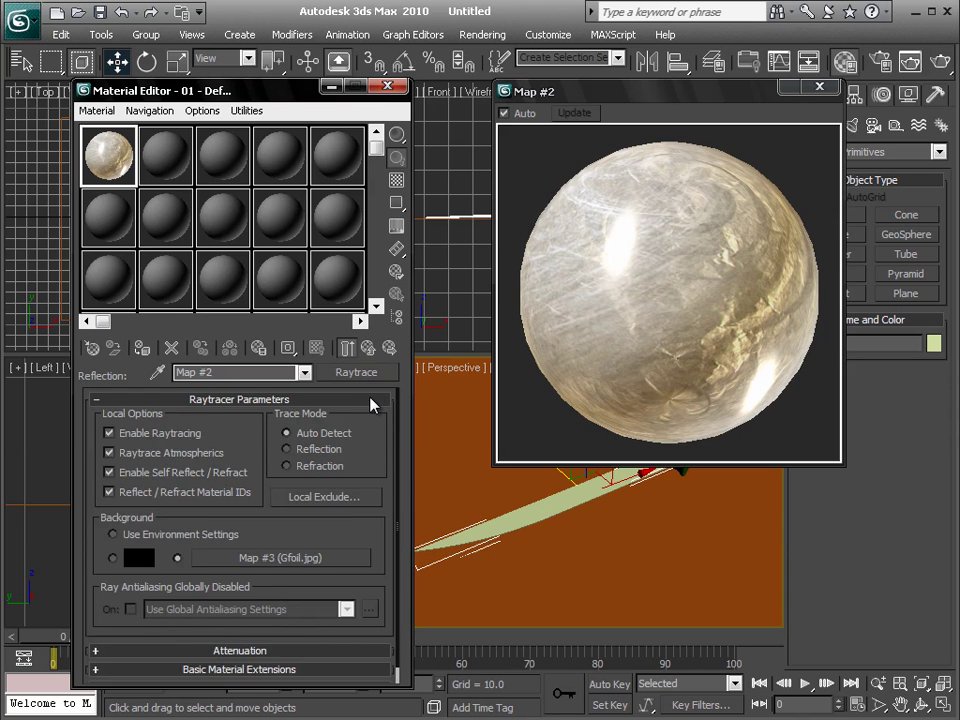
Lower the blade material's Reflection amount to 50 and close the enlarged sample preview
{"action": "left_click", "coordinate": [369, 350]}
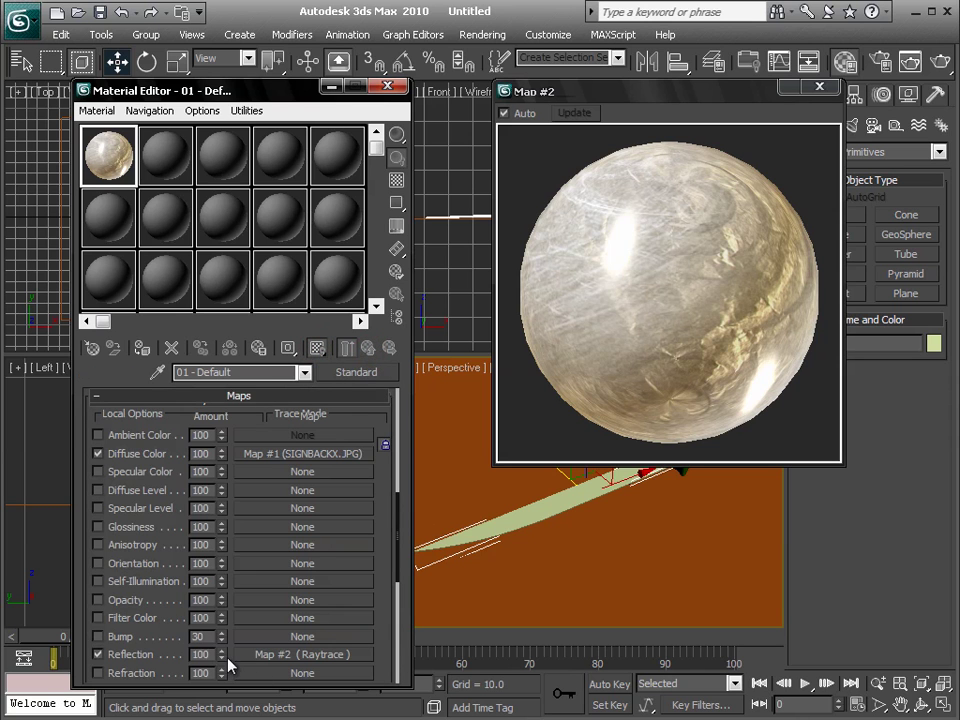
{"action": "double_click", "coordinate": [203, 654]}
{"action": "type", "text": "75"}
{"action": "key", "text": "Return"}
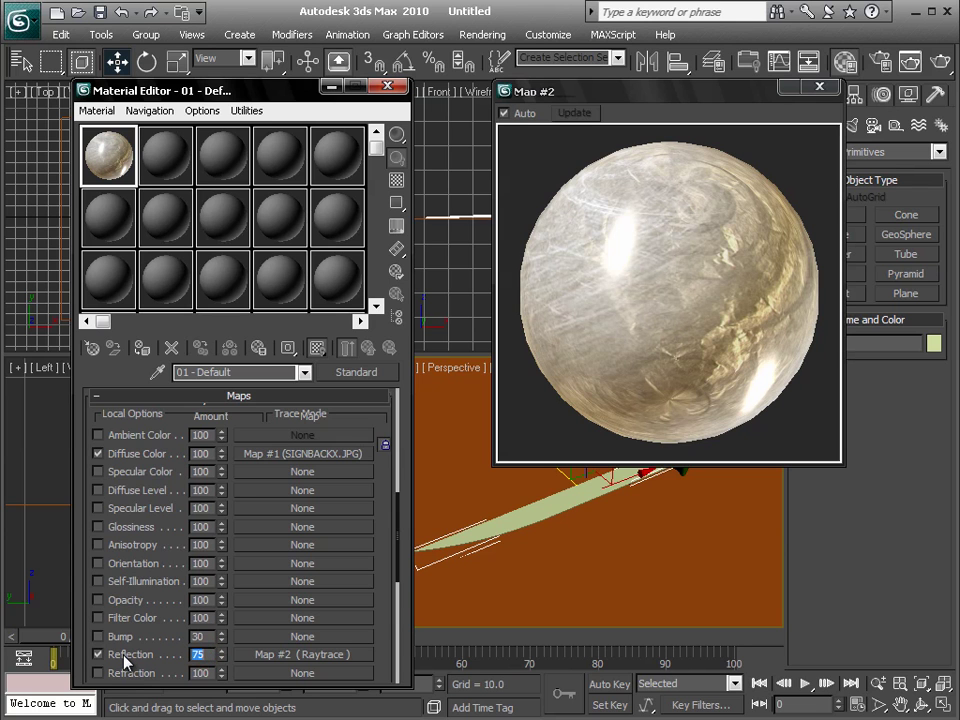
{"action": "type", "text": "50"}
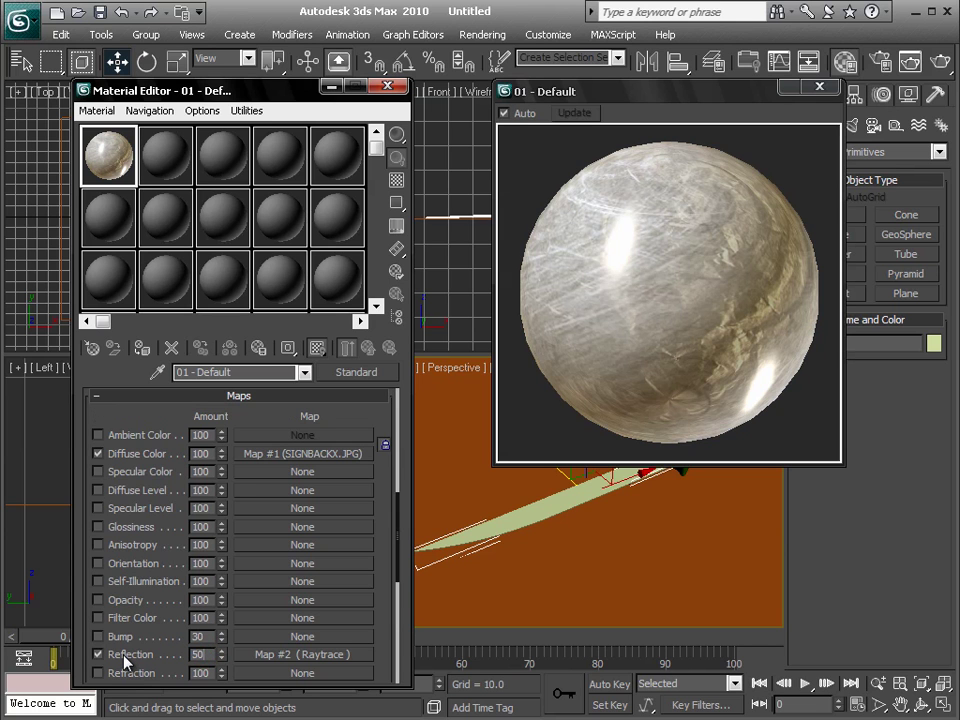
{"action": "key", "text": "Return"}
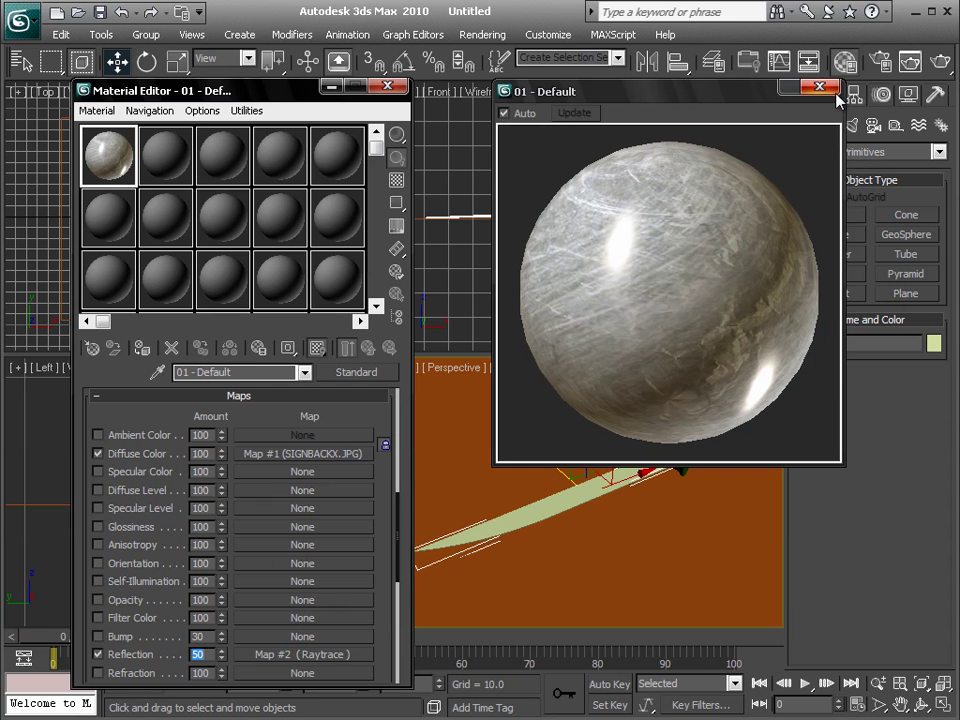
{"action": "left_click_drag", "start_coordinate": [838, 88], "coordinate": [553, 141]}
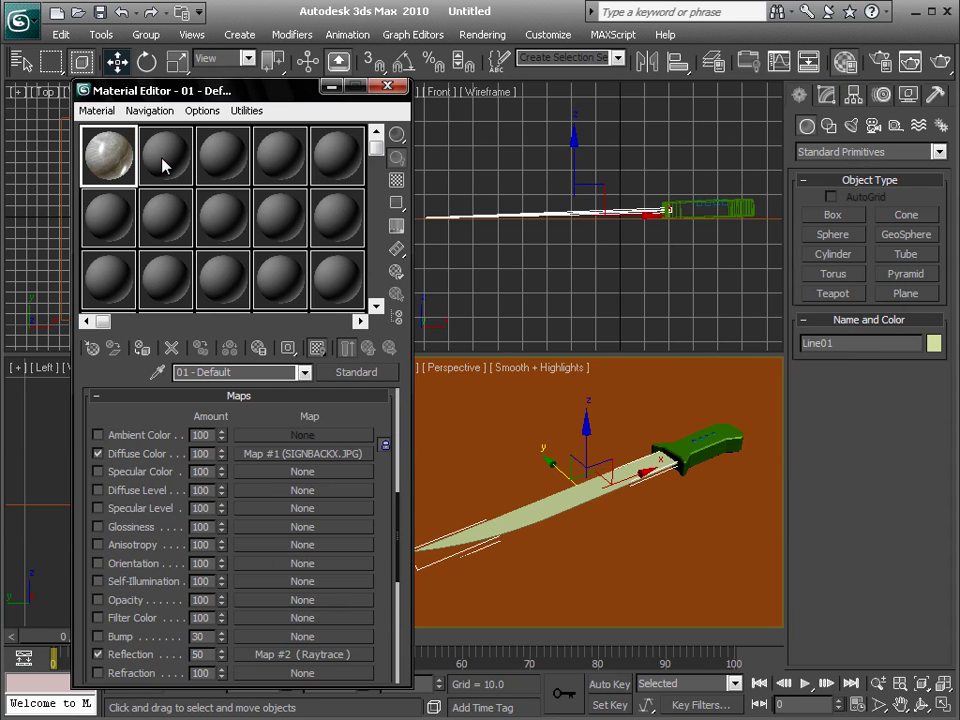
Select the 02 - Default slot and set its Specular Level to 30 and Glossiness to 50
{"action": "left_click", "coordinate": [165, 158]}
{"action": "left_click", "coordinate": [199, 524]}
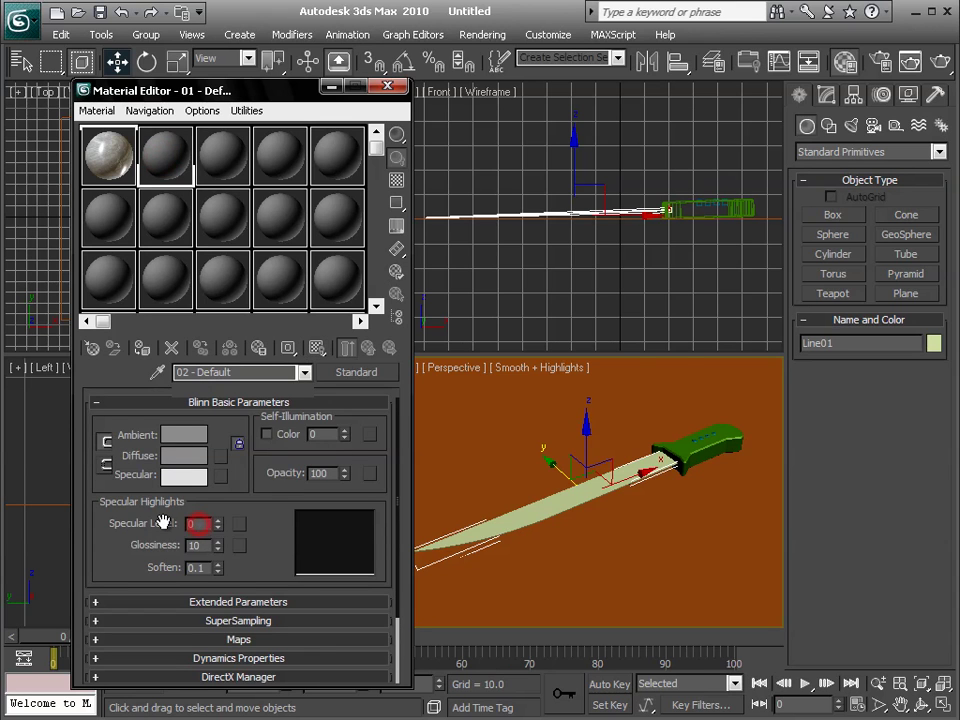
{"action": "scroll", "coordinate": [162, 522], "scroll_direction": "up", "scroll_amount": 2}
{"action": "left_click", "coordinate": [195, 582]}
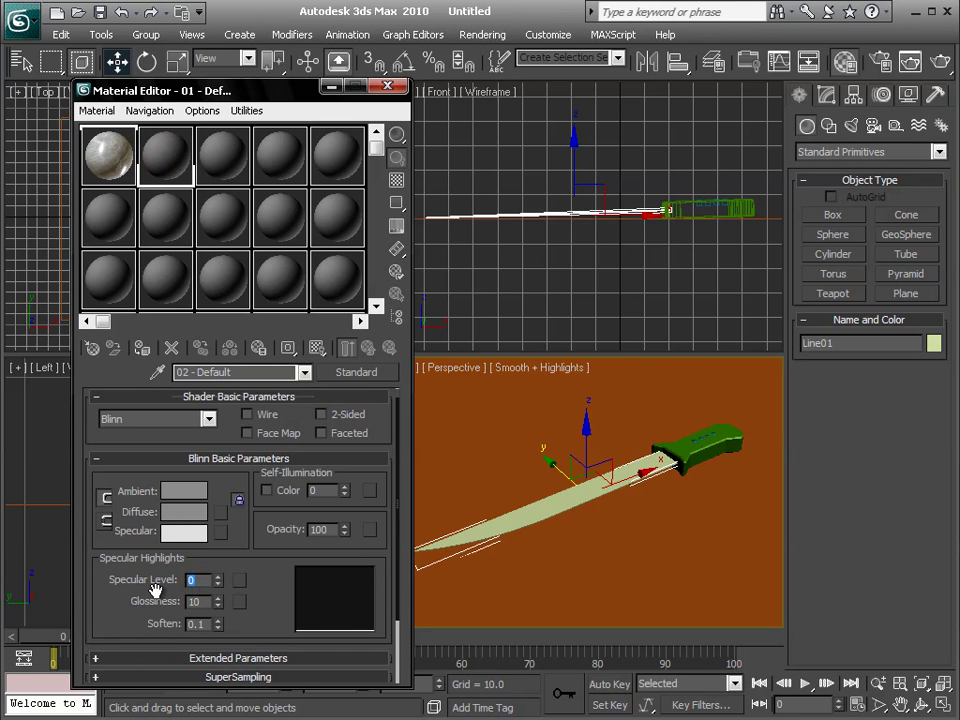
{"action": "type", "text": "30"}
{"action": "key", "text": "Return"}
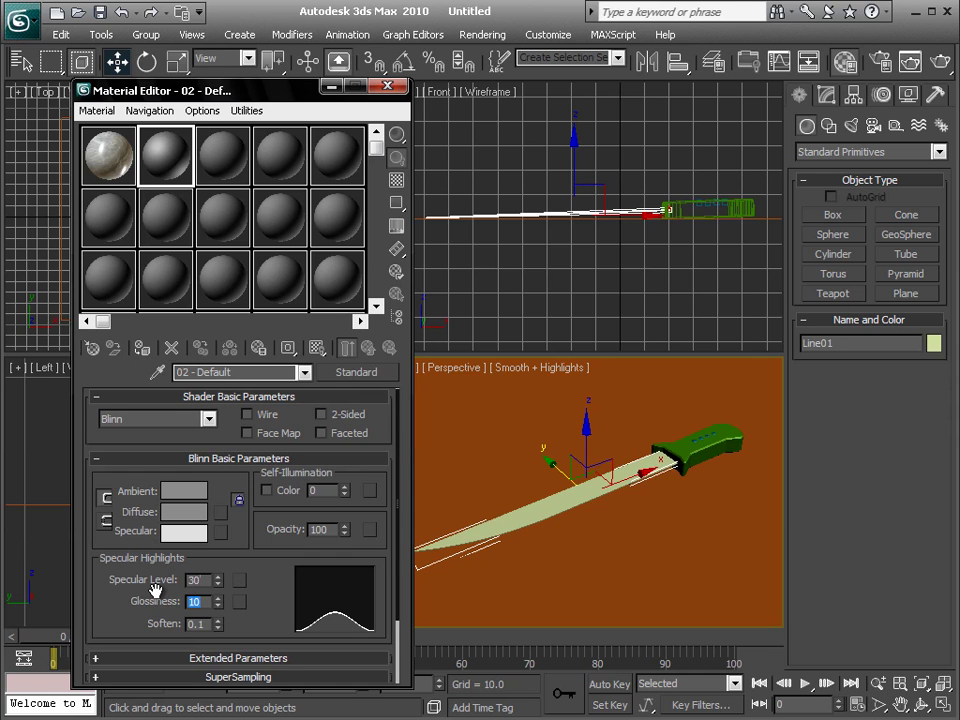
{"action": "type", "text": "50"}
{"action": "key", "text": "Return"}
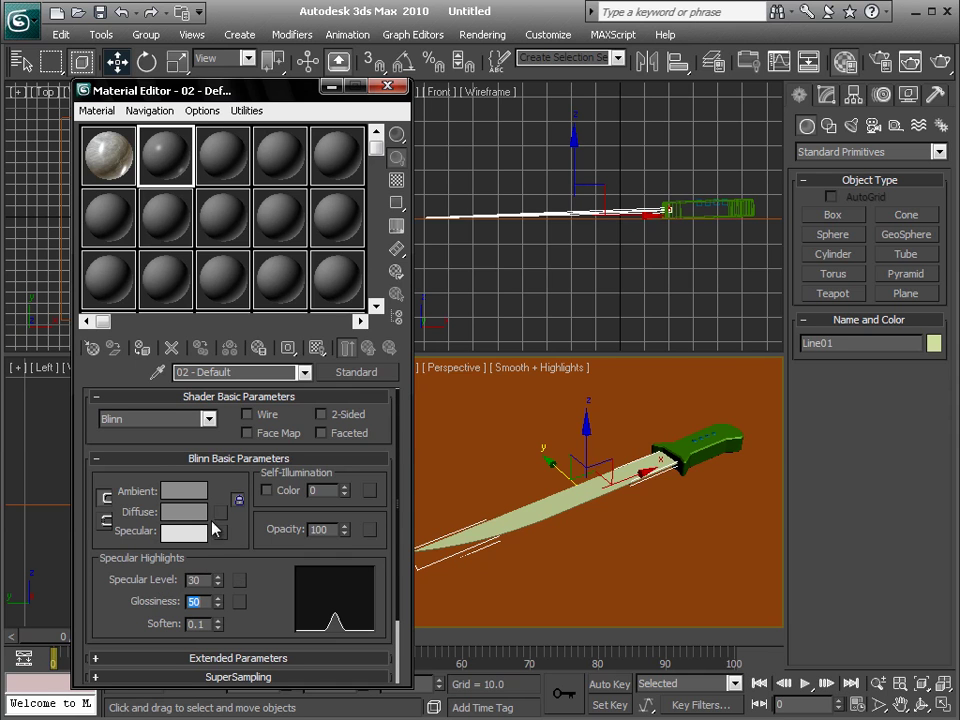
Give 02 - Default a diffuse Bitmap of the wood image ASHSEN_2.GIF, using All Formats
{"action": "left_click", "coordinate": [220, 531]}
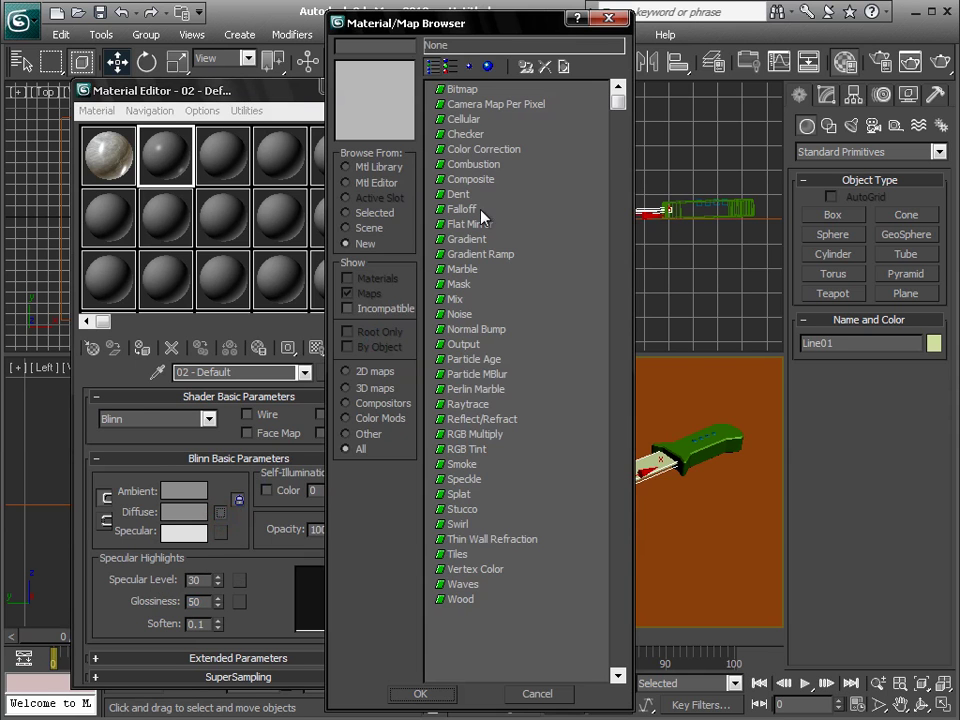
{"action": "double_click", "coordinate": [457, 89]}
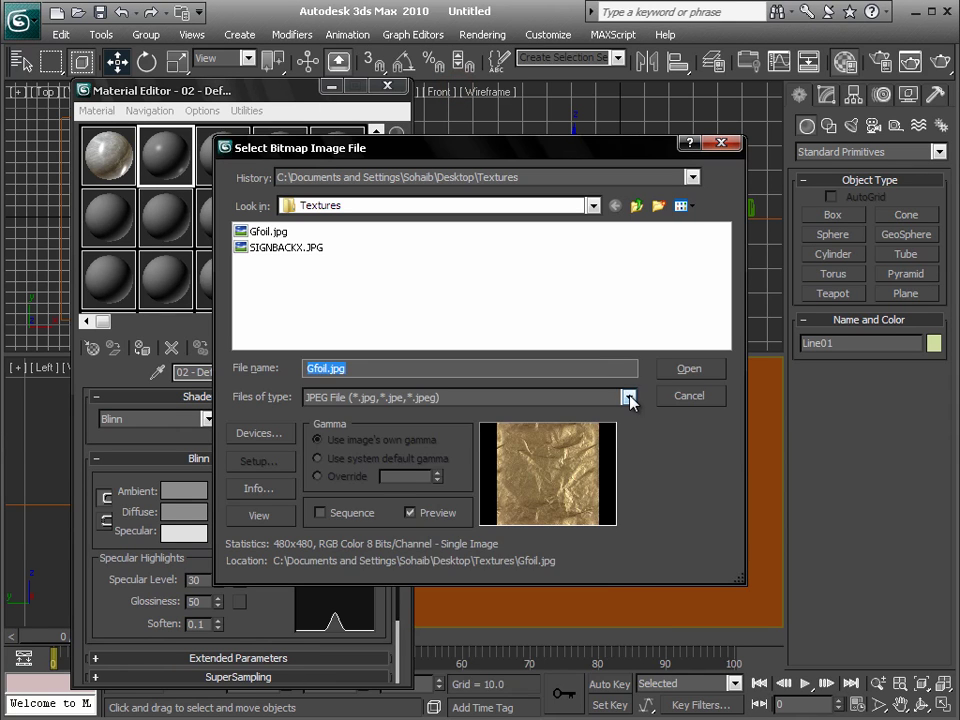
{"action": "left_click", "coordinate": [629, 397]}
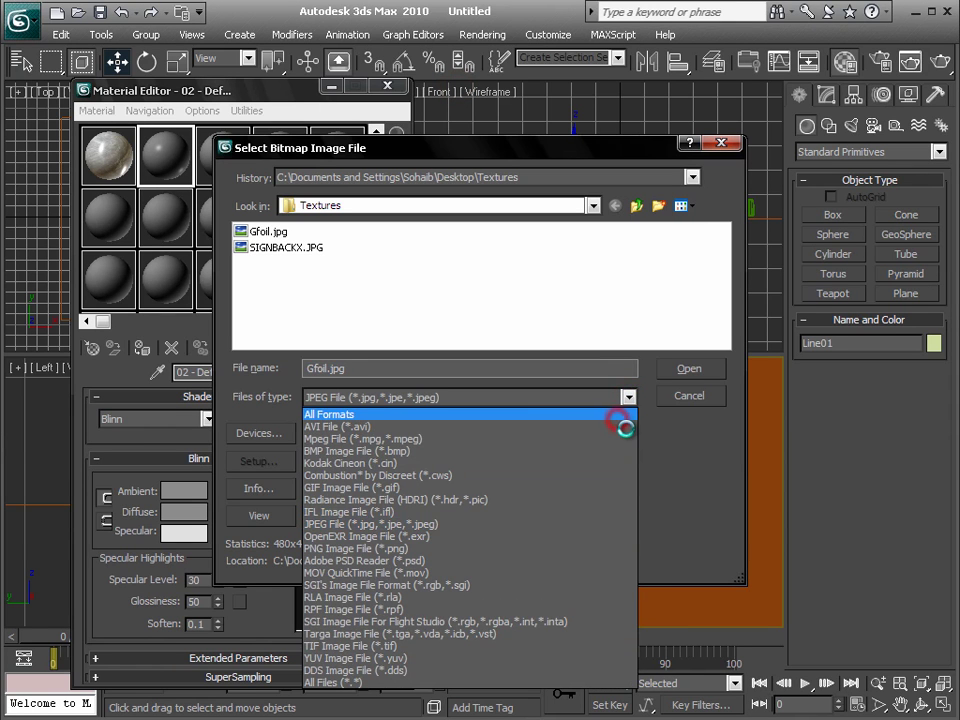
{"action": "left_click", "coordinate": [622, 414]}
{"action": "left_click", "coordinate": [285, 231]}
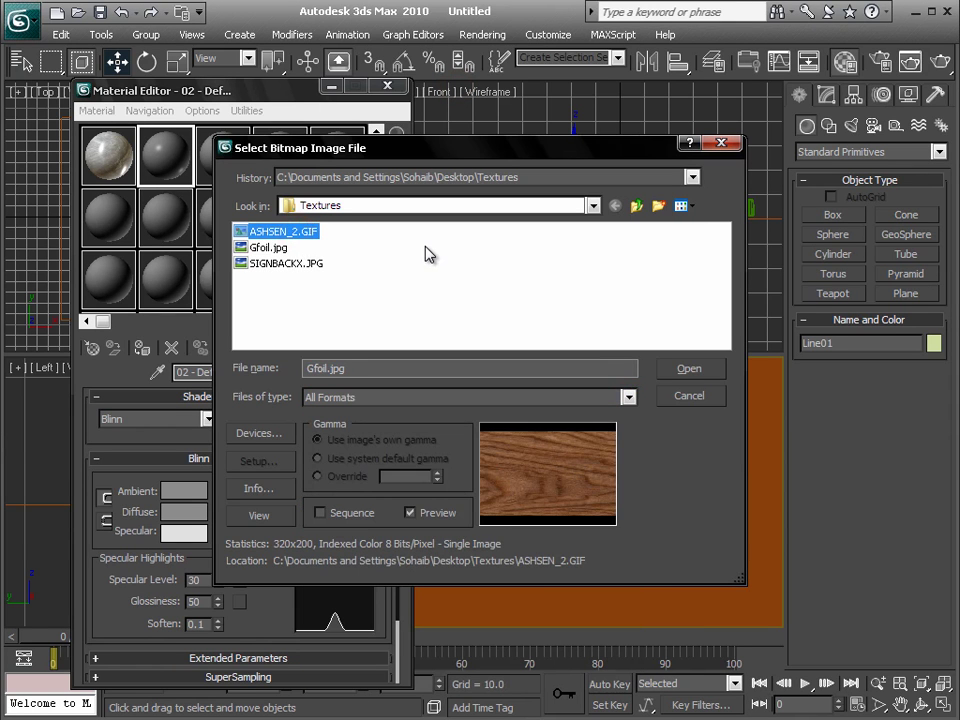
{"action": "key", "text": "Return"}
{"action": "double_click", "coordinate": [166, 156]}
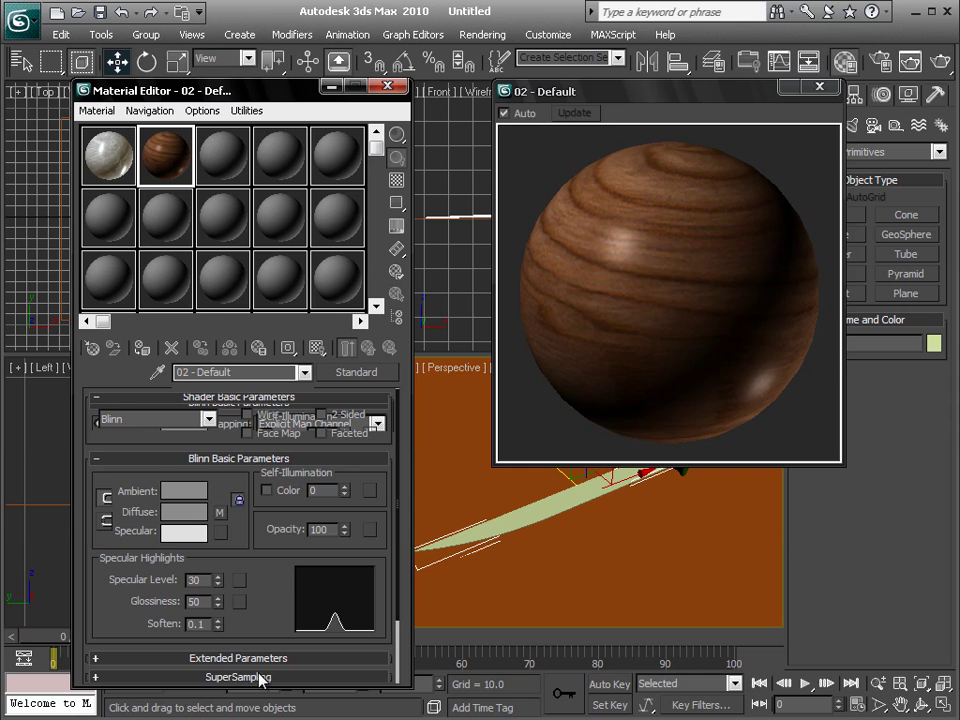
Instance the wood map into the Bump slot at amount 60, show it in viewport, close preview
{"action": "scroll", "coordinate": [270, 635], "scroll_direction": "down", "scroll_amount": 2}
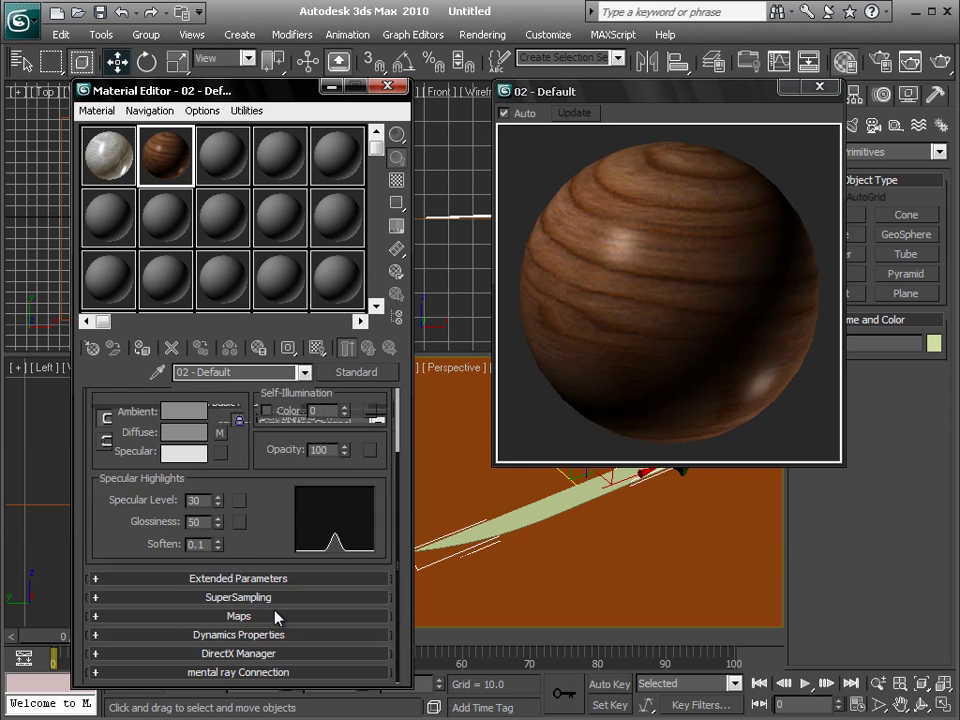
{"action": "left_click", "coordinate": [276, 616]}
{"action": "mouse_move", "coordinate": [298, 455]}
{"action": "left_mouse_down"}
{"action": "mouse_move", "coordinate": [284, 597]}
{"action": "mouse_move", "coordinate": [289, 590]}
{"action": "left_mouse_up"}
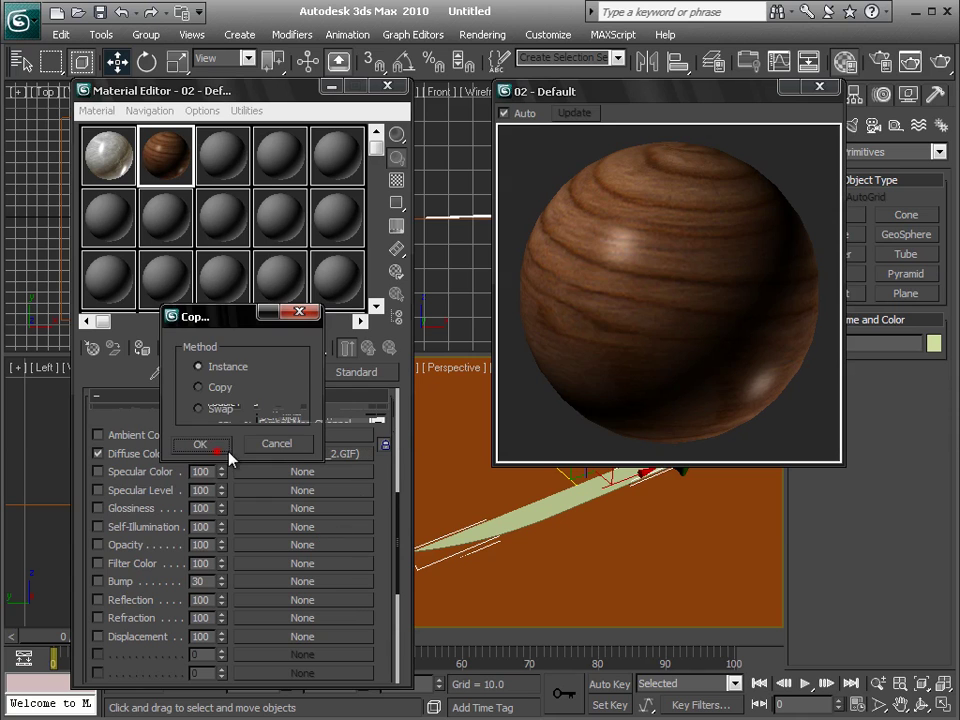
{"action": "left_click", "coordinate": [229, 458]}
{"action": "left_click", "coordinate": [201, 581]}
{"action": "type", "text": "60"}
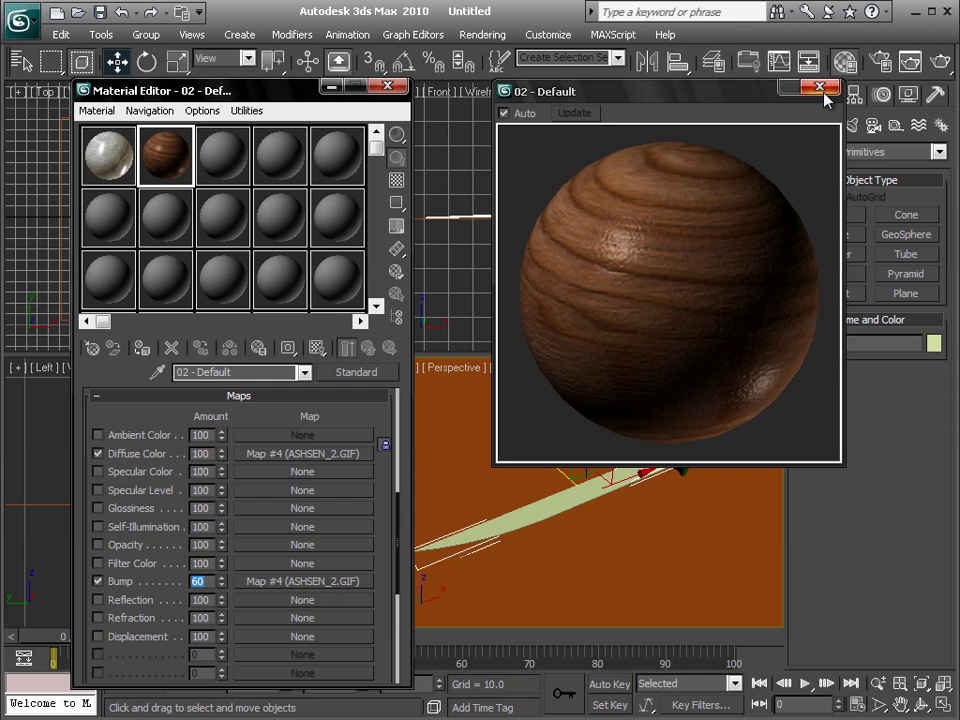
{"action": "left_click", "coordinate": [318, 347]}
{"action": "left_click", "coordinate": [819, 86]}
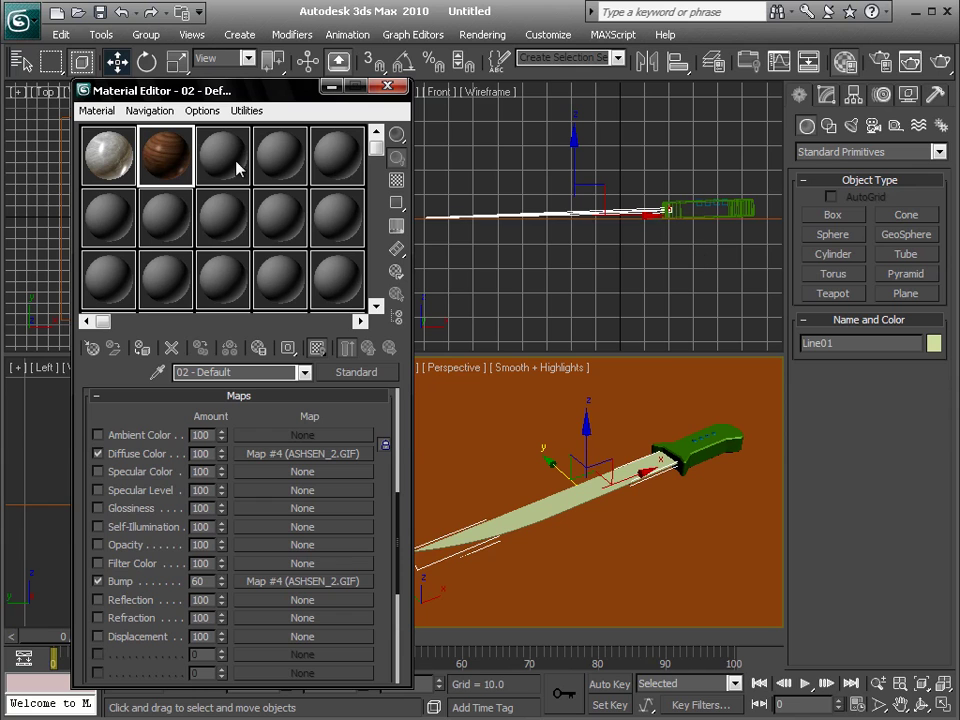
Drag the wood material onto the knife handle and the white metal material onto the blade
{"action": "left_click_drag", "start_coordinate": [175, 162], "coordinate": [745, 210]}
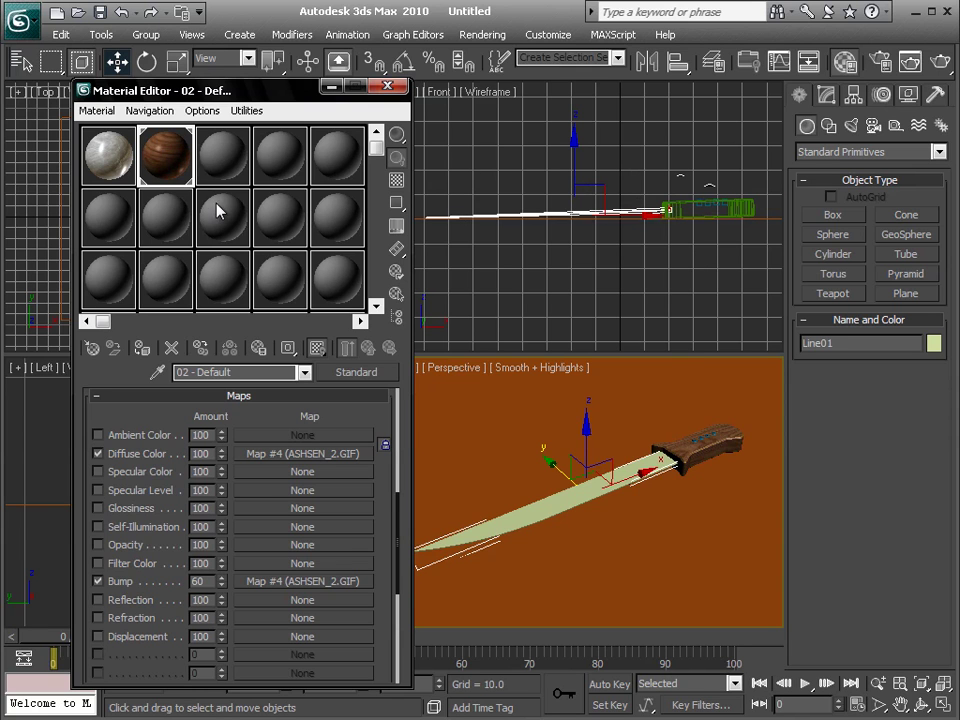
{"action": "mouse_move", "coordinate": [100, 152]}
{"action": "left_mouse_down"}
{"action": "mouse_move", "coordinate": [465, 288]}
{"action": "mouse_move", "coordinate": [516, 516]}
{"action": "left_mouse_up"}
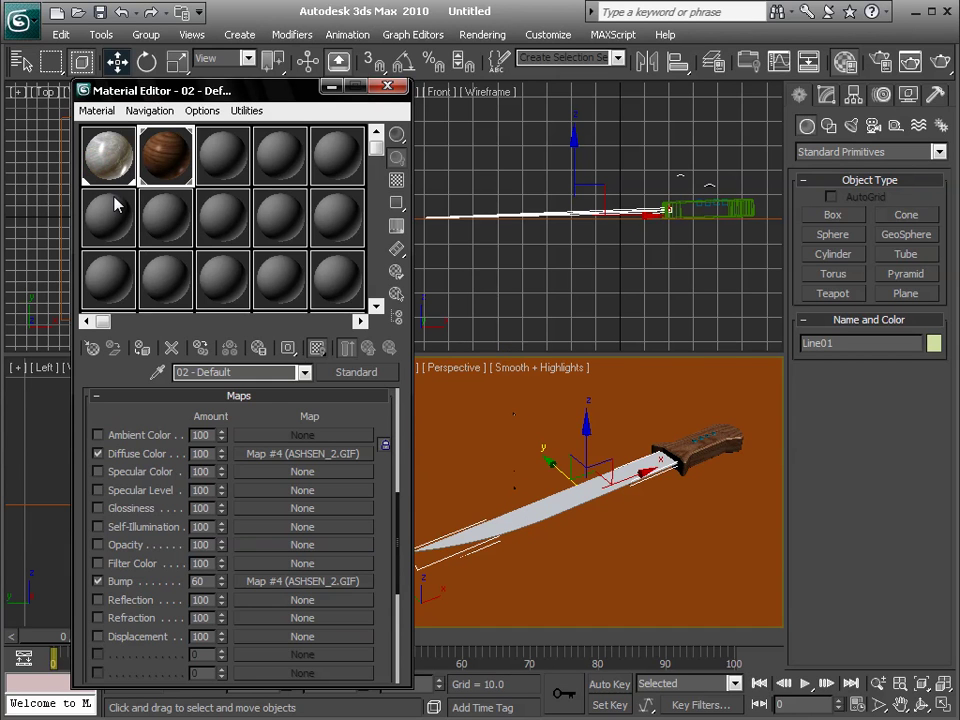
{"action": "left_click_drag", "start_coordinate": [198, 93], "coordinate": [543, 74]}
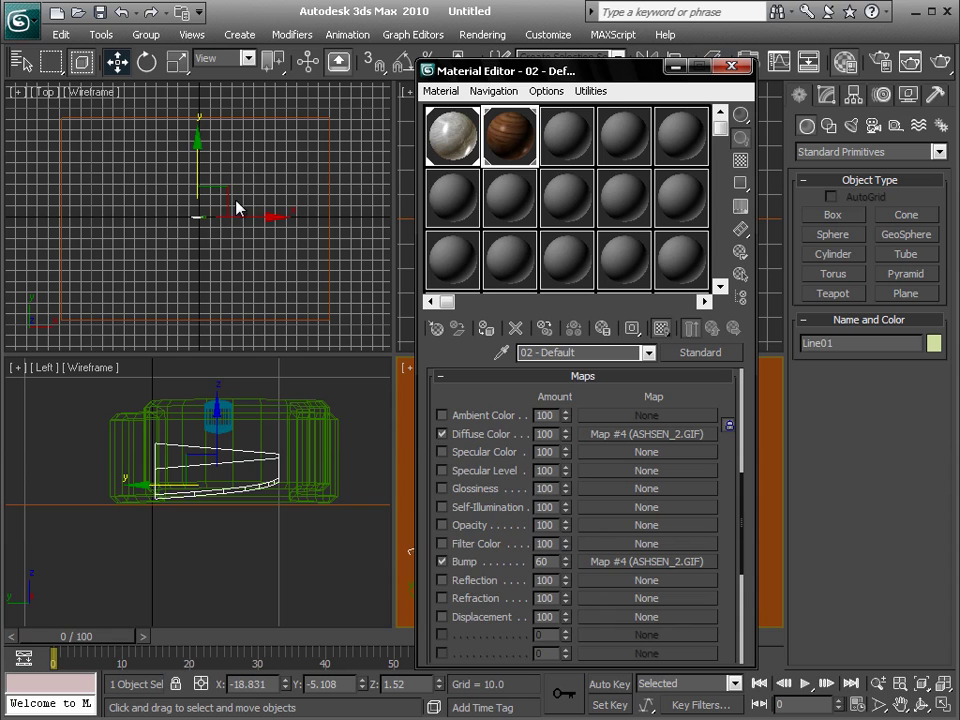
Zoom in the Top view, select the four handle rivets, and pick the 01 - Default metal material
{"action": "left_click", "coordinate": [237, 208]}
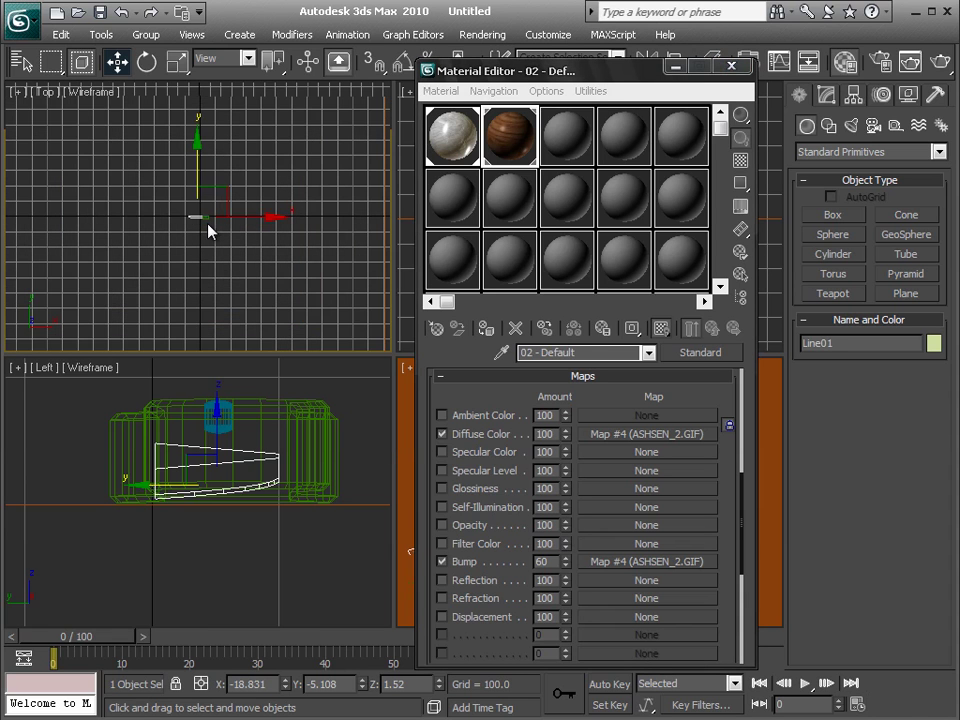
{"action": "key", "text": "z"}
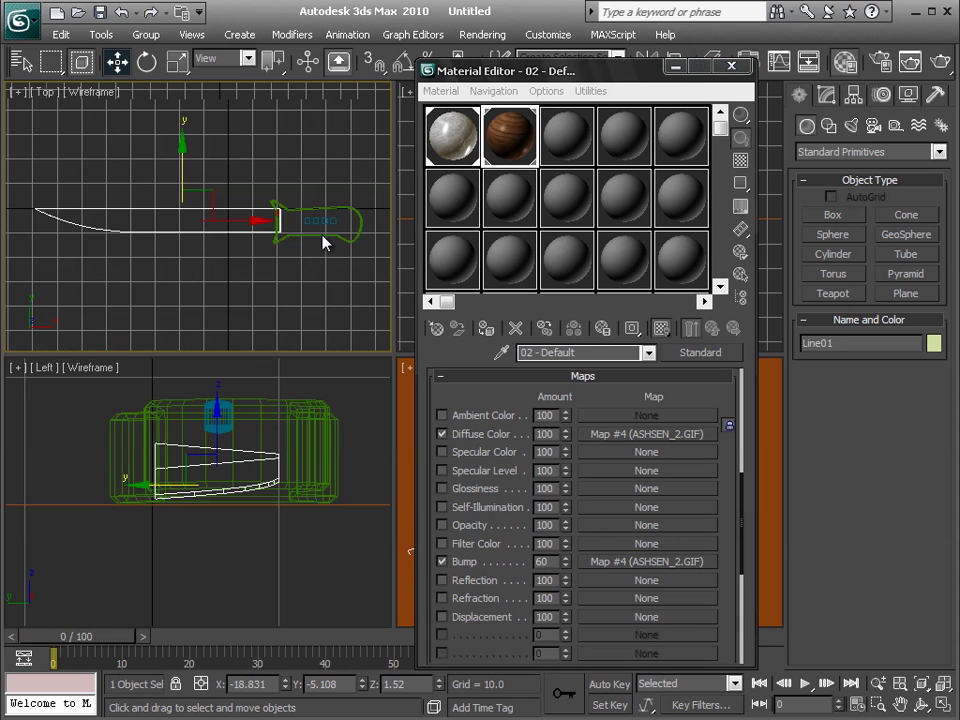
{"action": "scroll", "coordinate": [236, 236], "scroll_direction": "up", "scroll_amount": 2}
{"action": "scroll", "coordinate": [231, 249], "scroll_direction": "up", "scroll_amount": 2}
{"action": "scroll", "coordinate": [234, 268], "scroll_direction": "up", "scroll_amount": 1}
{"action": "scroll", "coordinate": [237, 277], "scroll_direction": "up", "scroll_amount": 1}
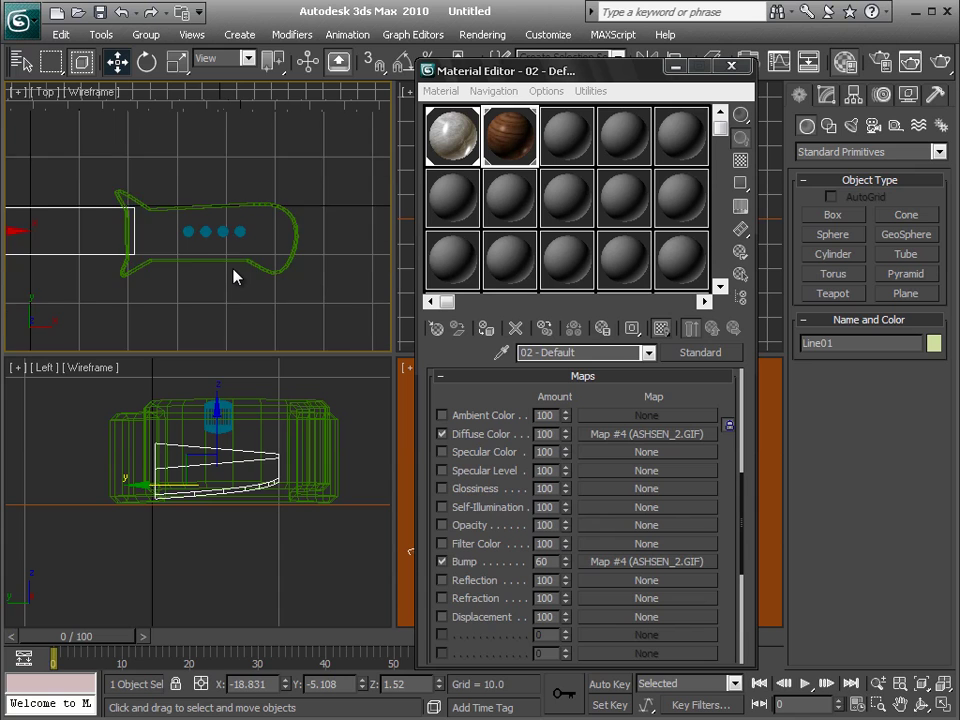
{"action": "scroll", "coordinate": [237, 277], "scroll_direction": "up", "scroll_amount": 1}
{"action": "scroll", "coordinate": [236, 276], "scroll_direction": "up", "scroll_amount": 2}
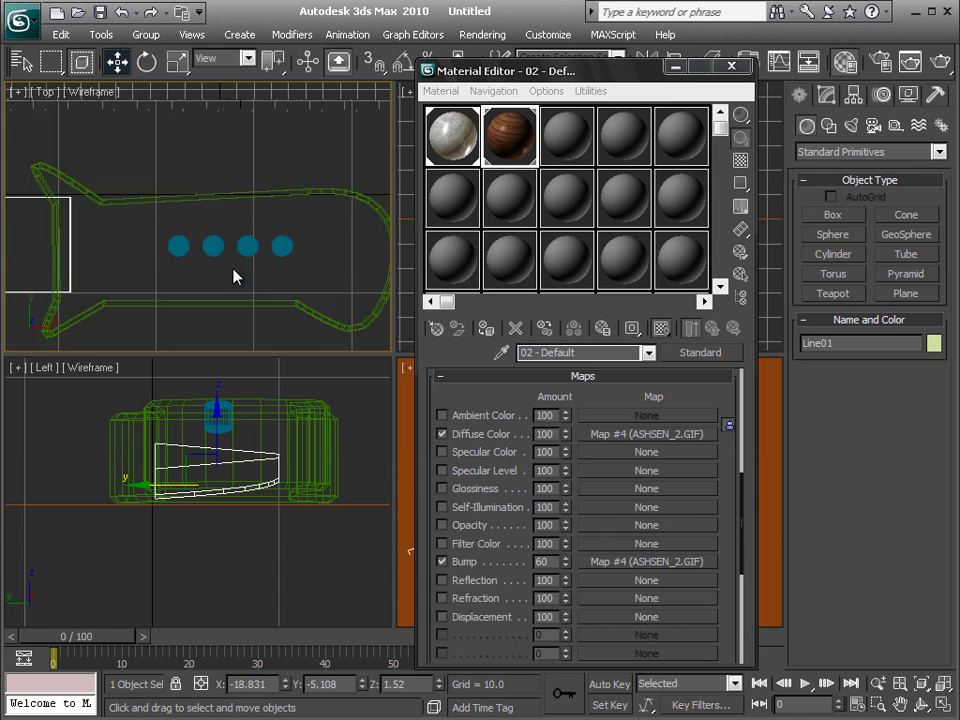
{"action": "scroll", "coordinate": [240, 275], "scroll_direction": "up", "scroll_amount": 1}
{"action": "middle_click_drag", "start_coordinate": [285, 266], "coordinate": [244, 235]}
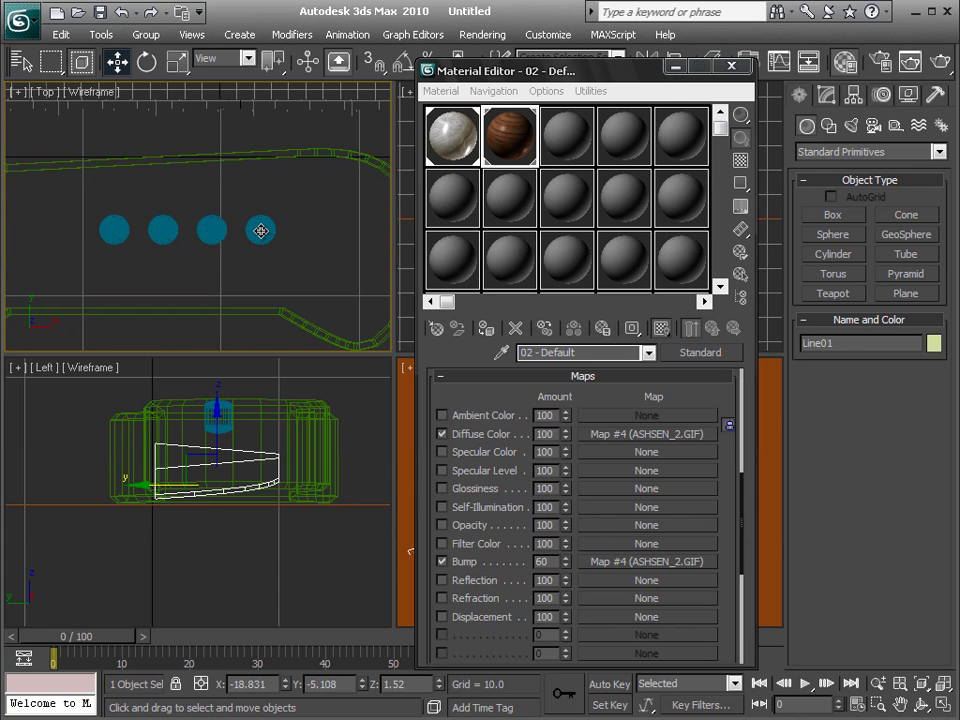
{"action": "left_click", "coordinate": [259, 230]}
{"action": "left_click", "coordinate": [214, 230], "text": "ctrl"}
{"action": "left_click", "coordinate": [163, 230], "text": "ctrl"}
{"action": "left_click_drag", "start_coordinate": [306, 199], "coordinate": [64, 257]}
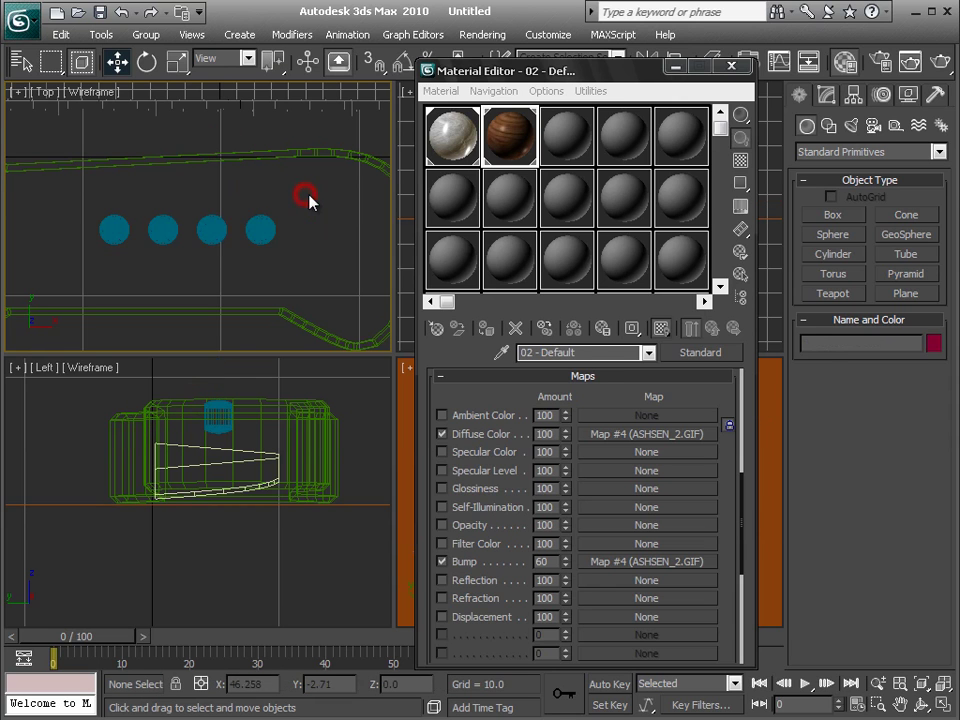
{"action": "left_click", "coordinate": [452, 135]}
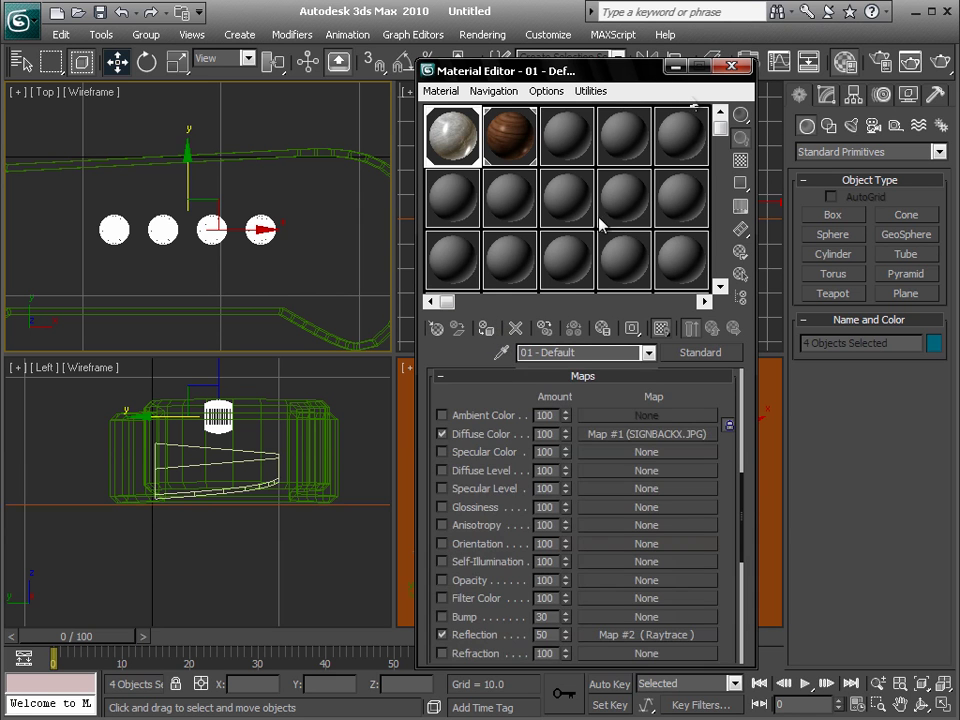
{"action": "left_click_drag", "start_coordinate": [610, 70], "coordinate": [335, 69]}
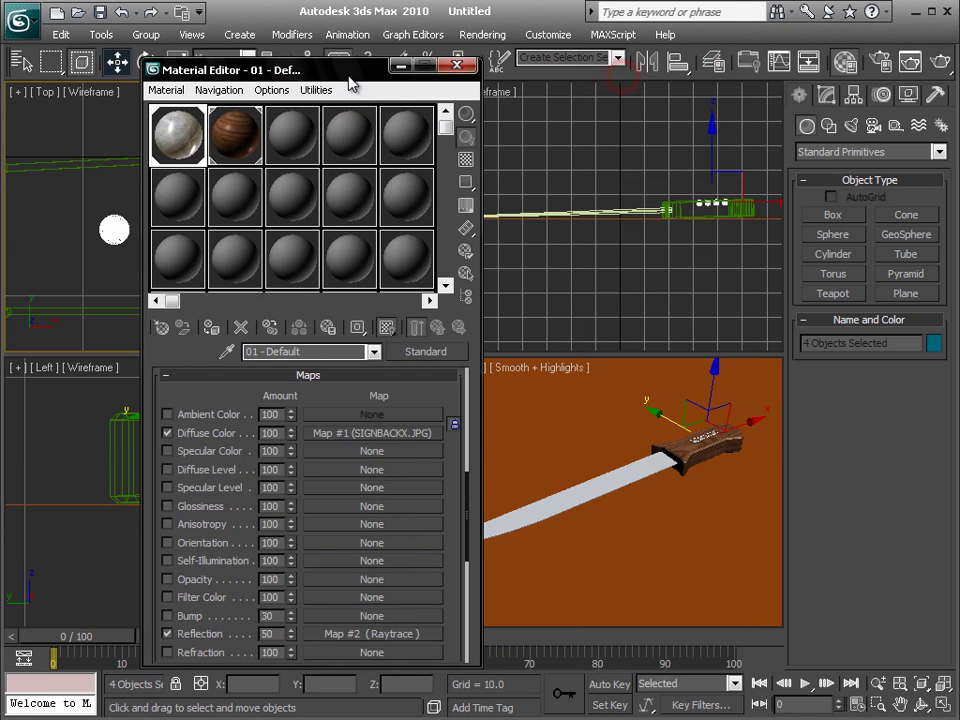
Close the Material Editor and change Plane01's object colour from orange to white
{"action": "left_click", "coordinate": [457, 67]}
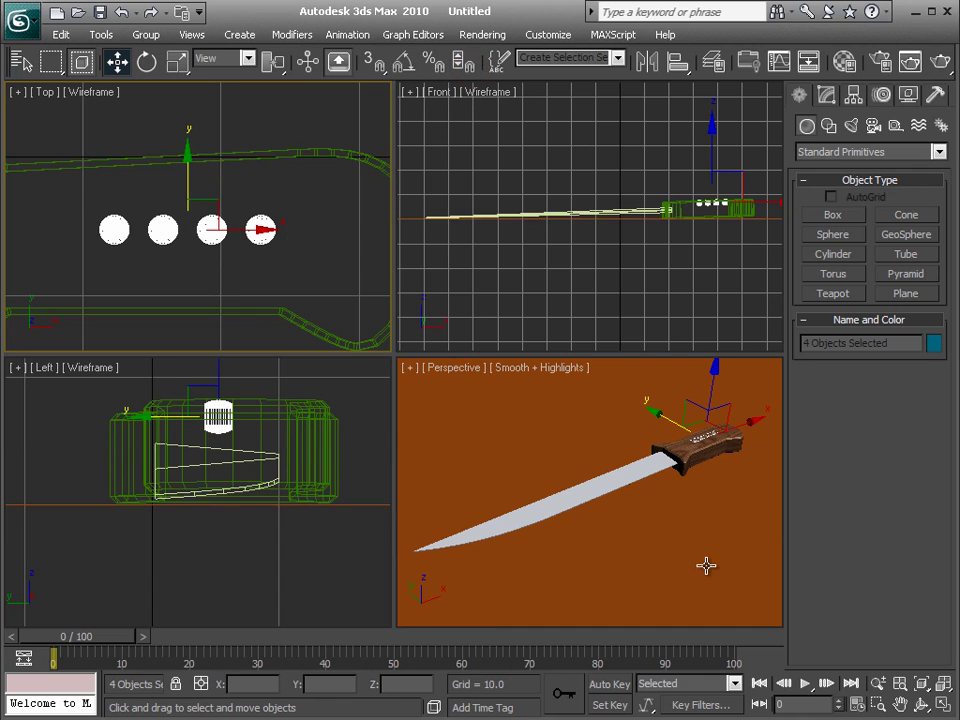
{"action": "left_click", "coordinate": [711, 580]}
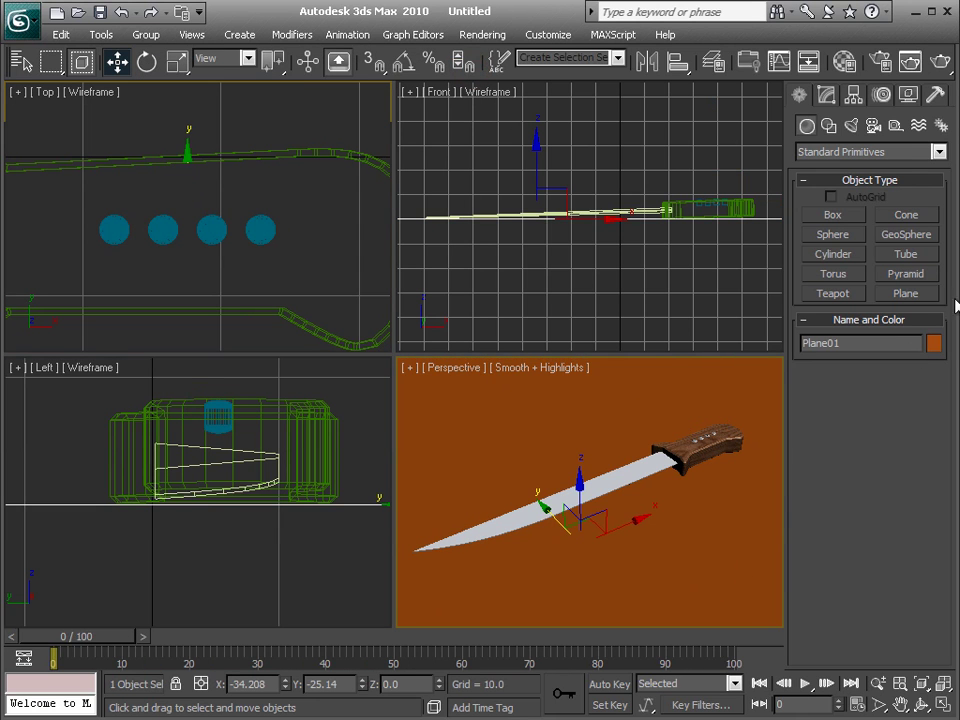
{"action": "left_click", "coordinate": [934, 343]}
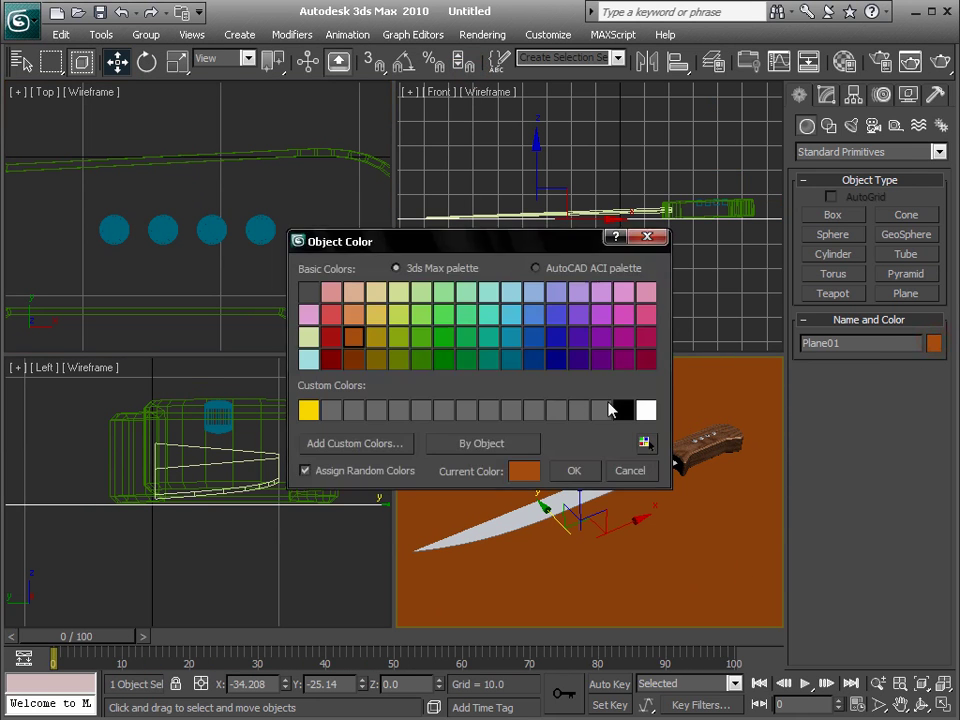
{"action": "left_click", "coordinate": [645, 409]}
{"action": "left_click", "coordinate": [574, 470]}
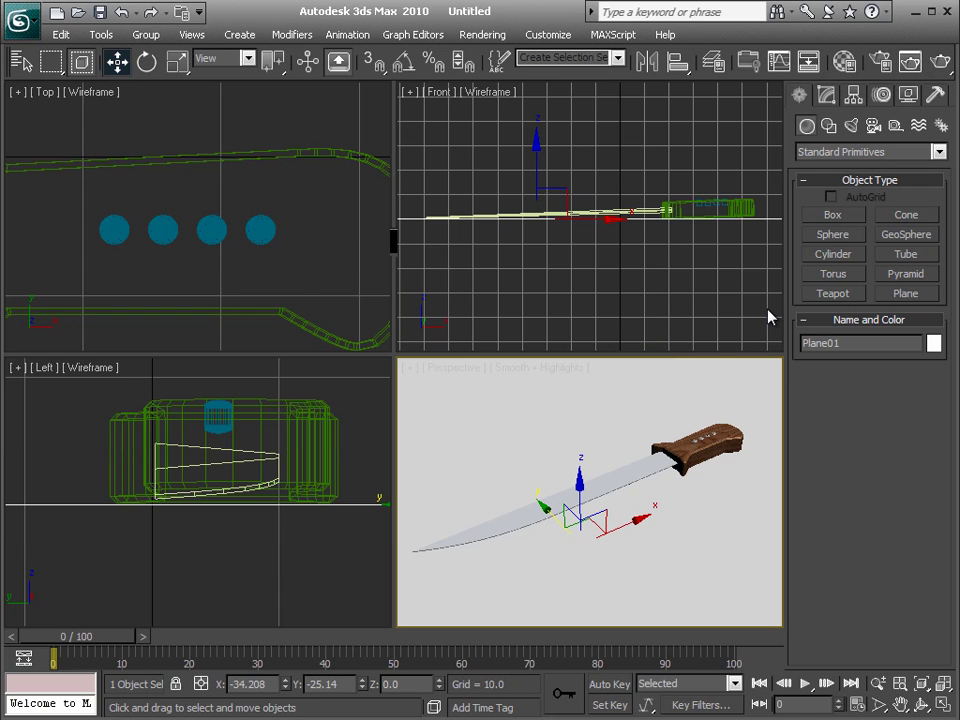
{"action": "left_click", "coordinate": [851, 125]}
Add a standard Sky01 skylight with Cast Shadows enabled, then render the Perspective view
{"action": "left_click", "coordinate": [855, 152]}
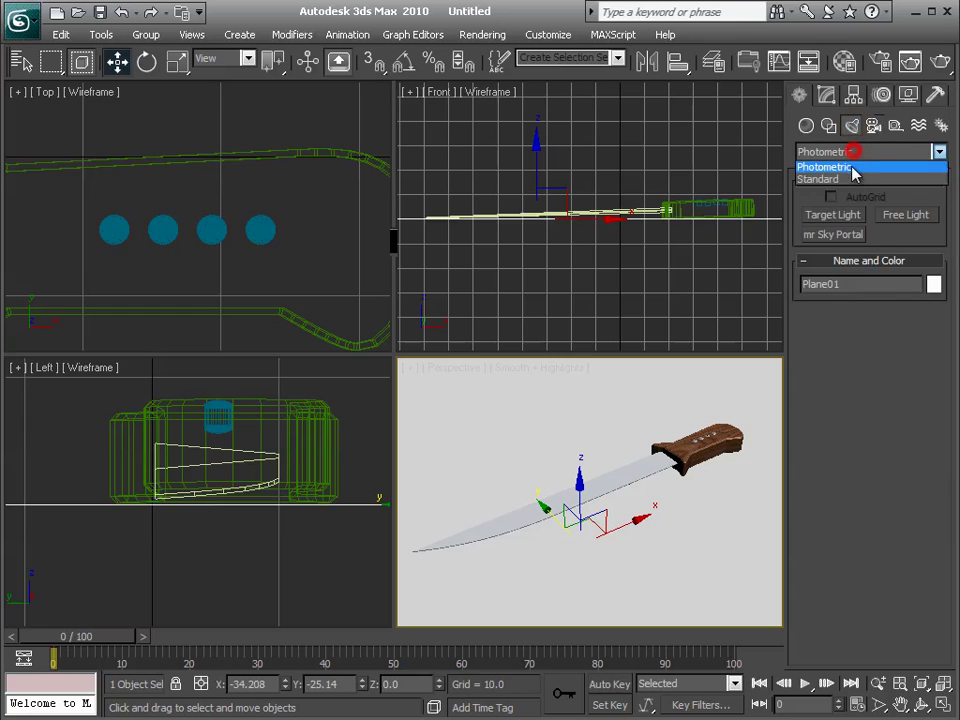
{"action": "left_click", "coordinate": [852, 179]}
{"action": "left_click", "coordinate": [889, 254]}
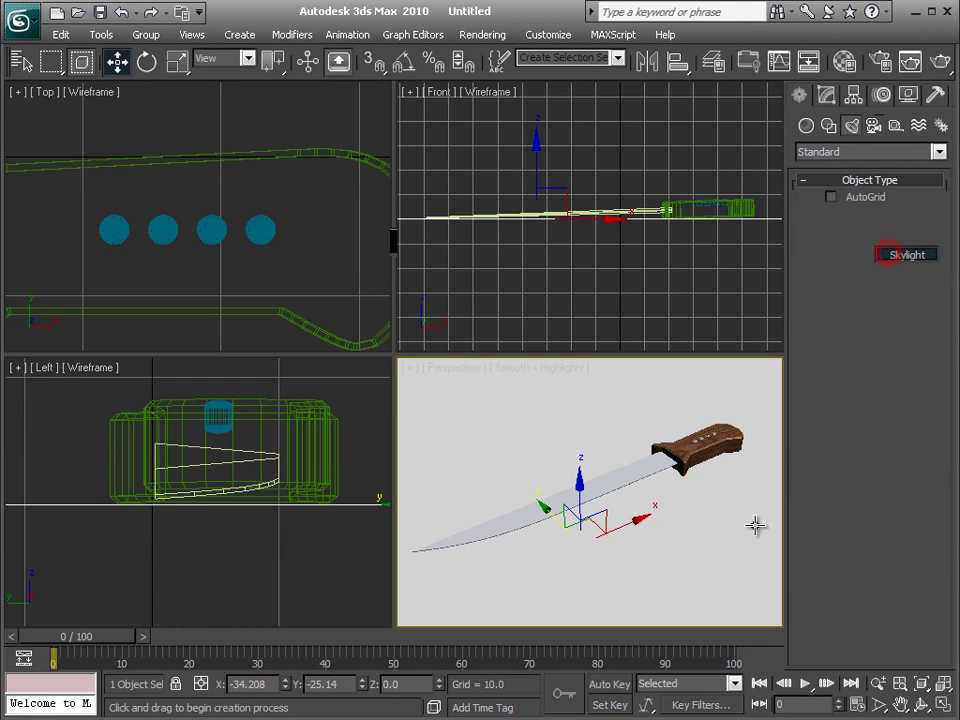
{"action": "left_click", "coordinate": [644, 617]}
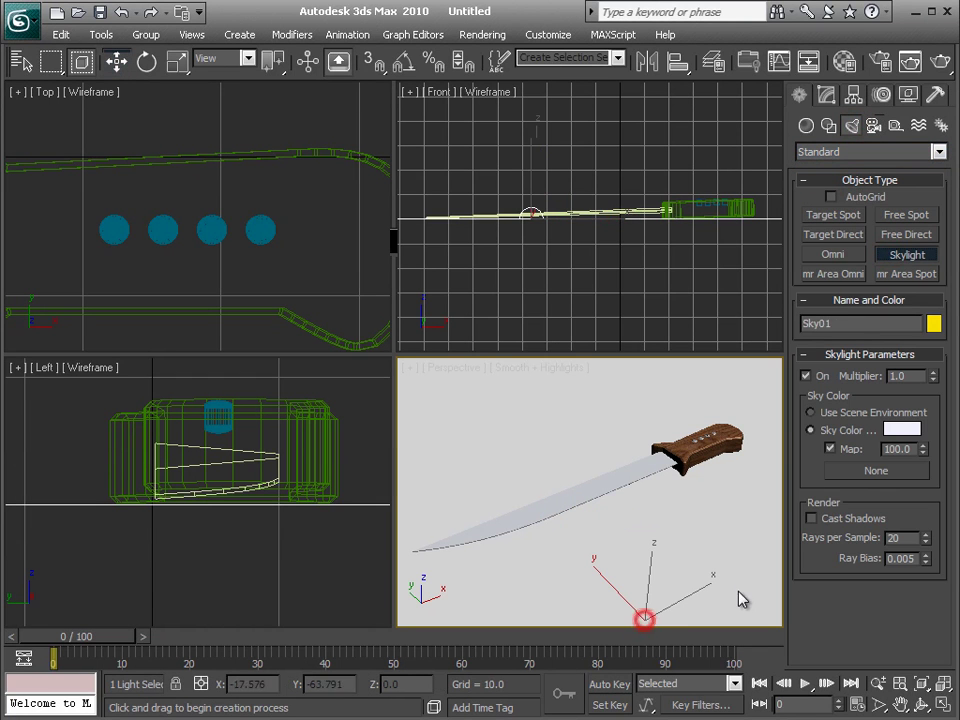
{"action": "left_click", "coordinate": [811, 518]}
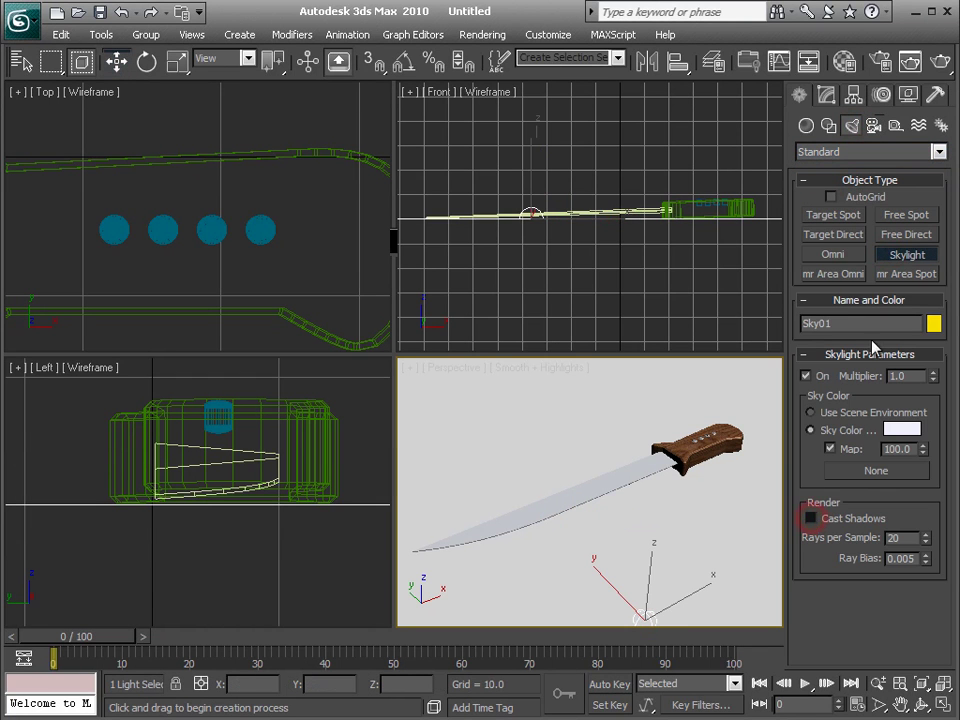
{"action": "left_click", "coordinate": [941, 64]}
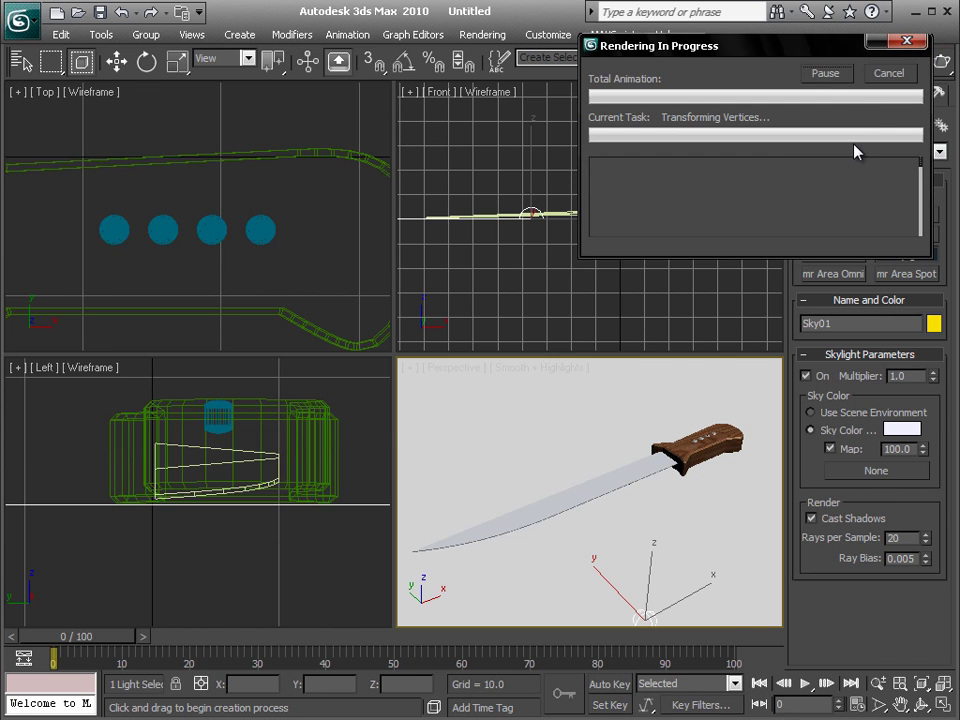